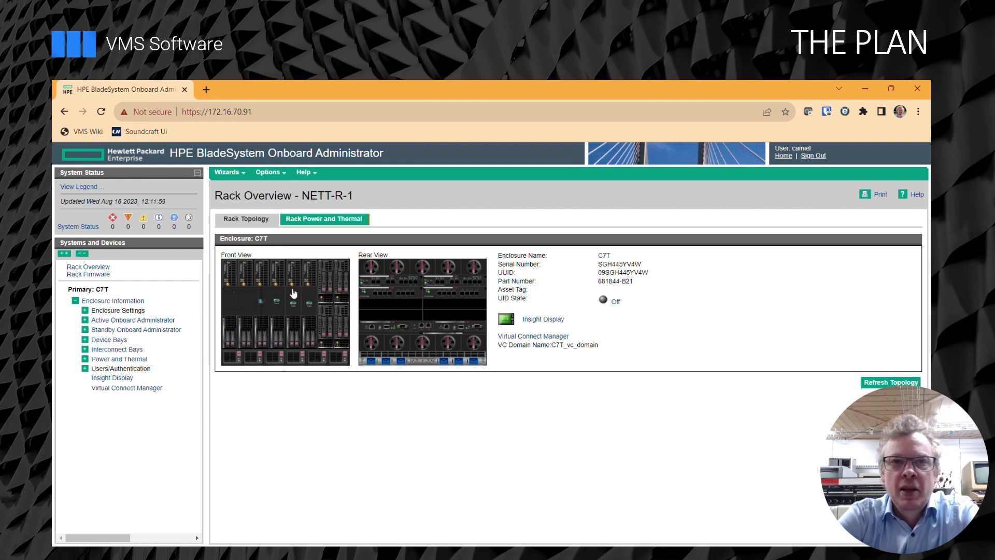
View the bay 7 blade's iLO console showing the ESXi installer's 136.70 GiB disk selection.
mouse_move(294, 281)
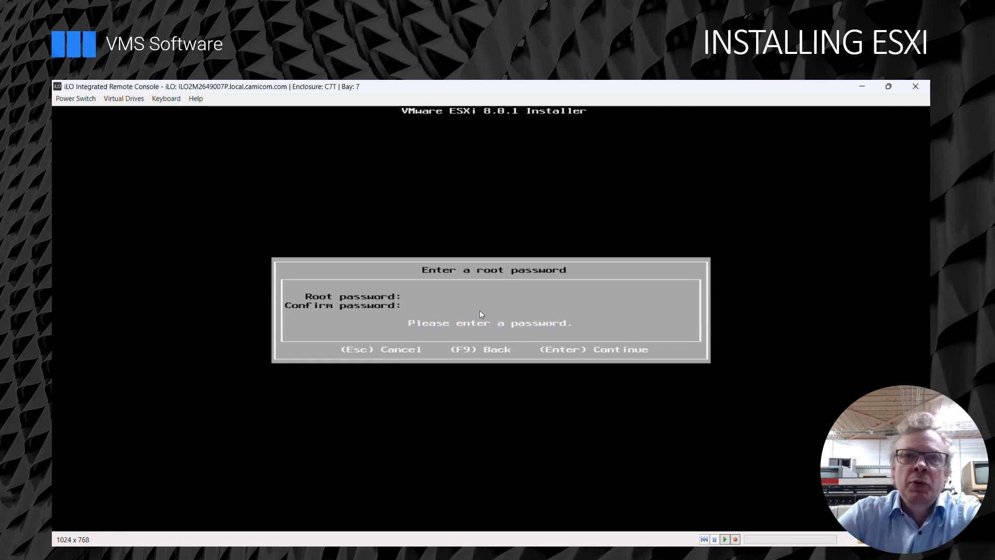
Enter and confirm the root password, install ESXi 8.0.1, and reboot the host.
text(*******)
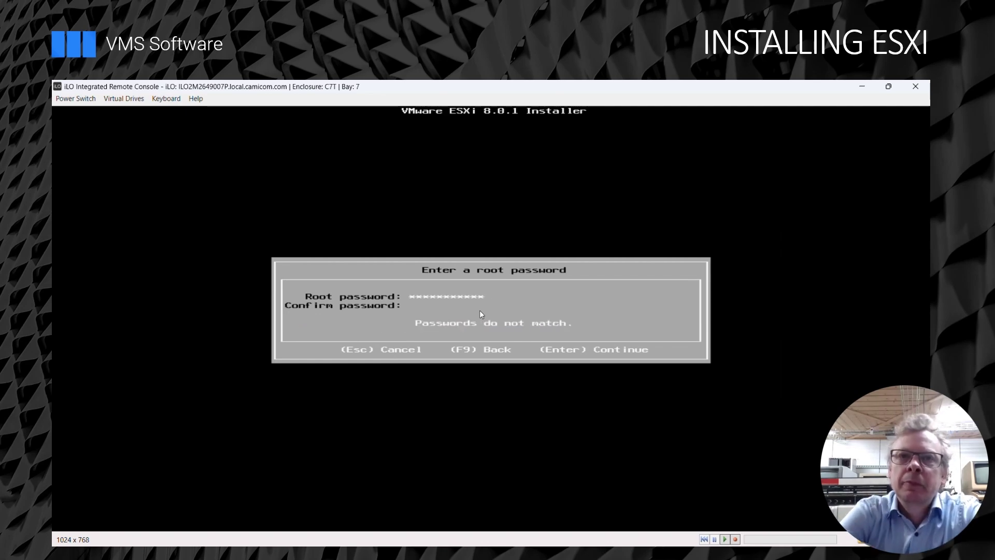
text(************)
key(Return)
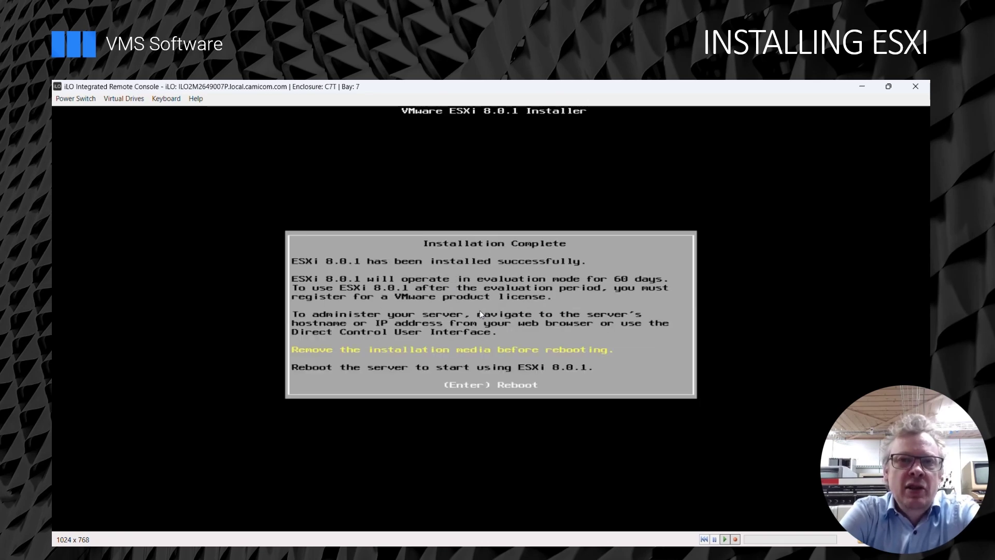
key(Return)
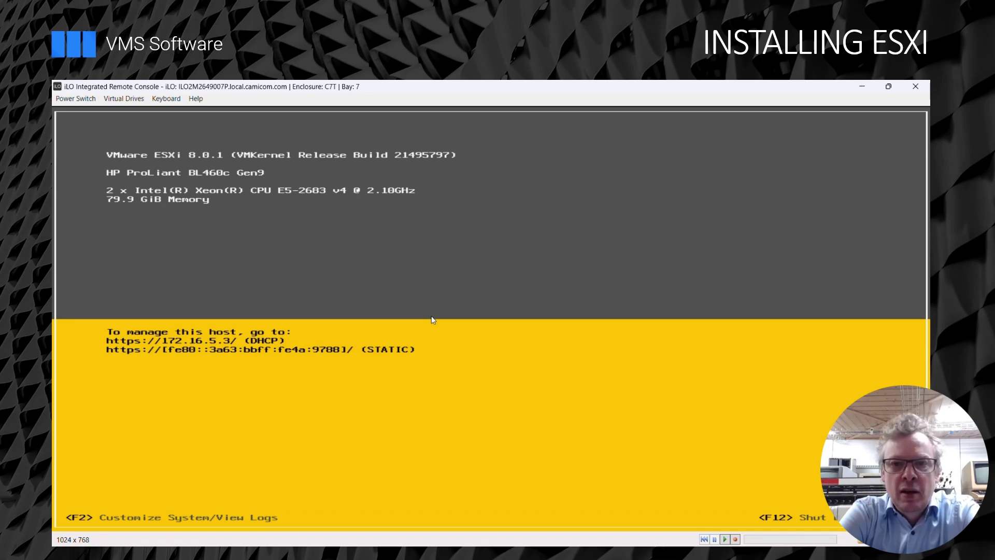
Log in to the ESXi system customization screen as root with the host password.
key(F2)
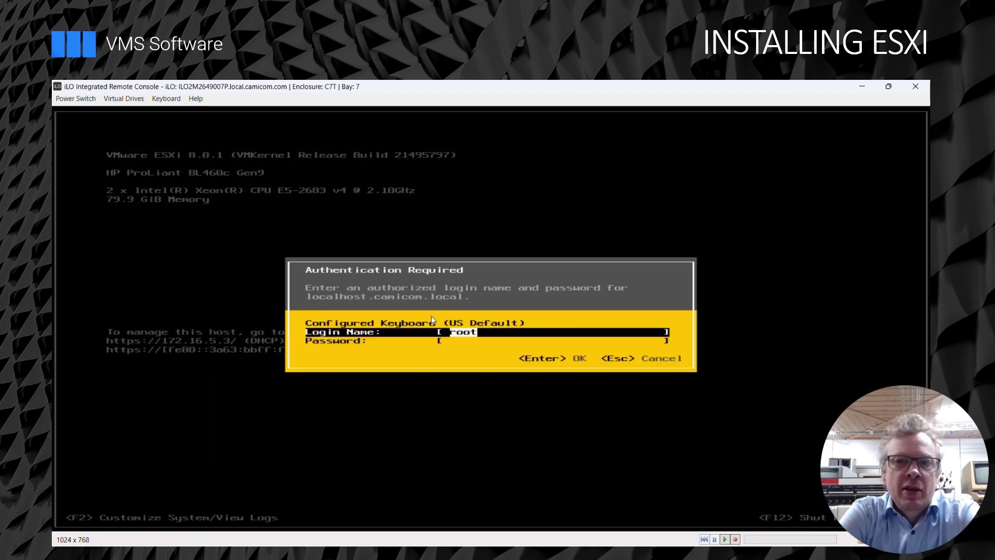
key(Tab)
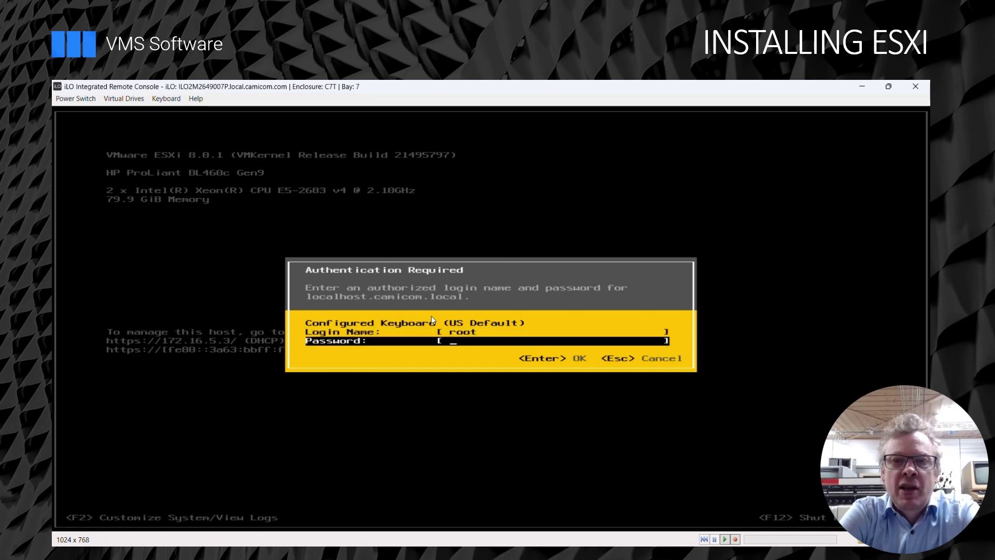
text(************)
key(Return)
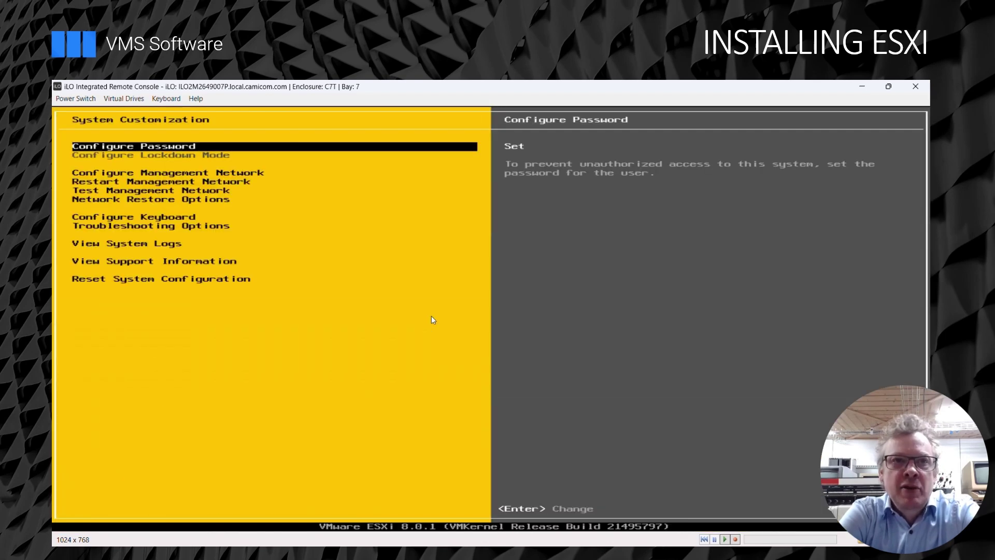
Set the management network to static IPv4 address 172.16.8.1, then reach DNS Configuration.
key(Down)
key(Down)
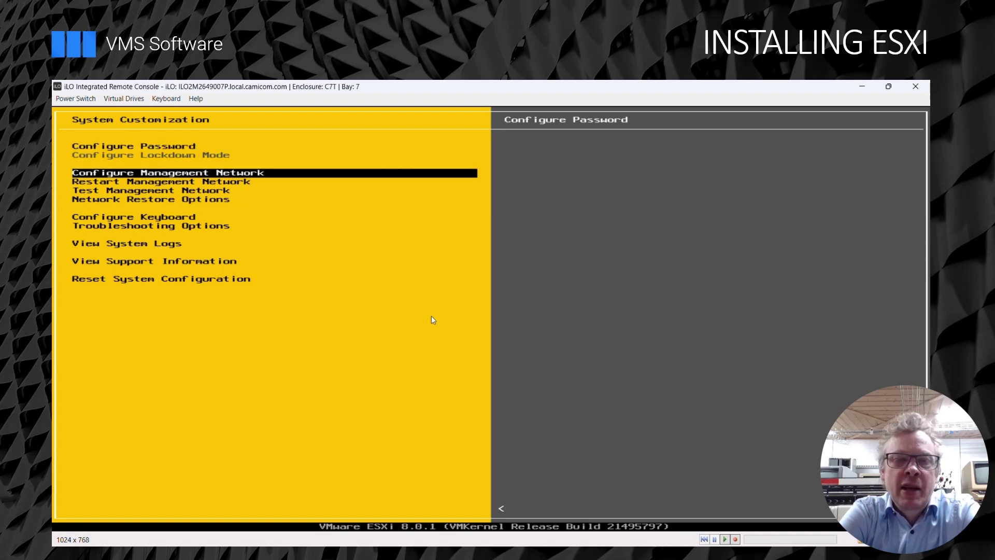
key(Up)
key(Return)
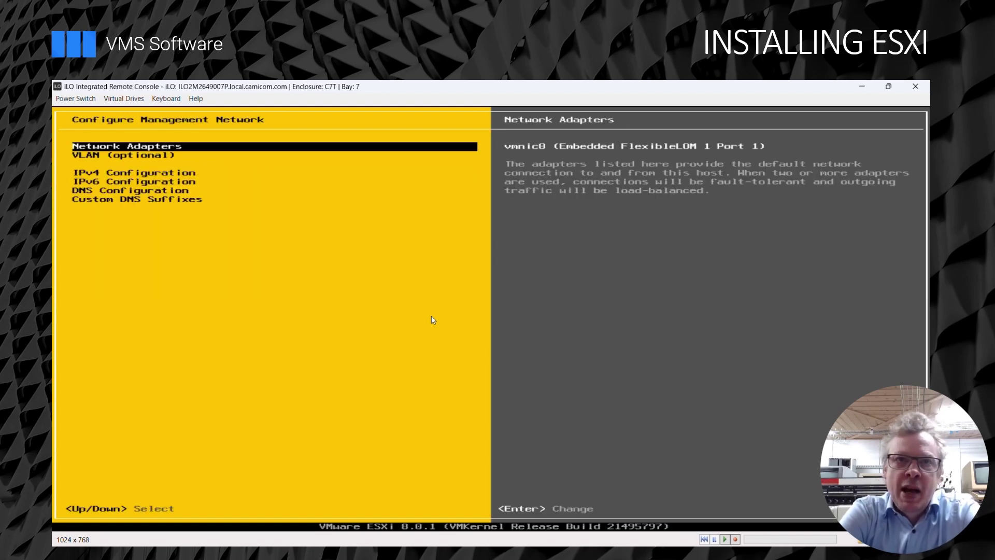
key(Down)
key(Down)
key(Return)
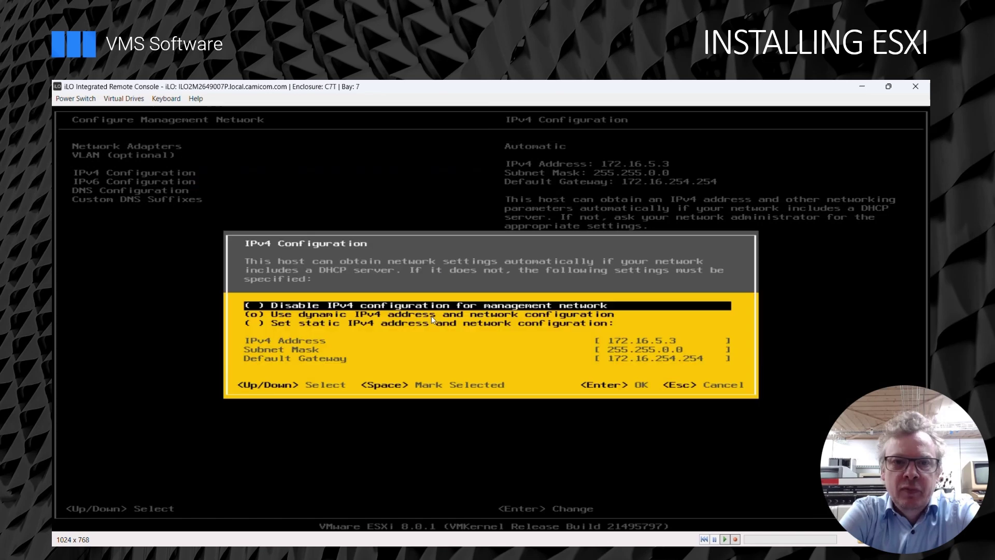
key(Down)
key(Down)
key(space)
key(Down)
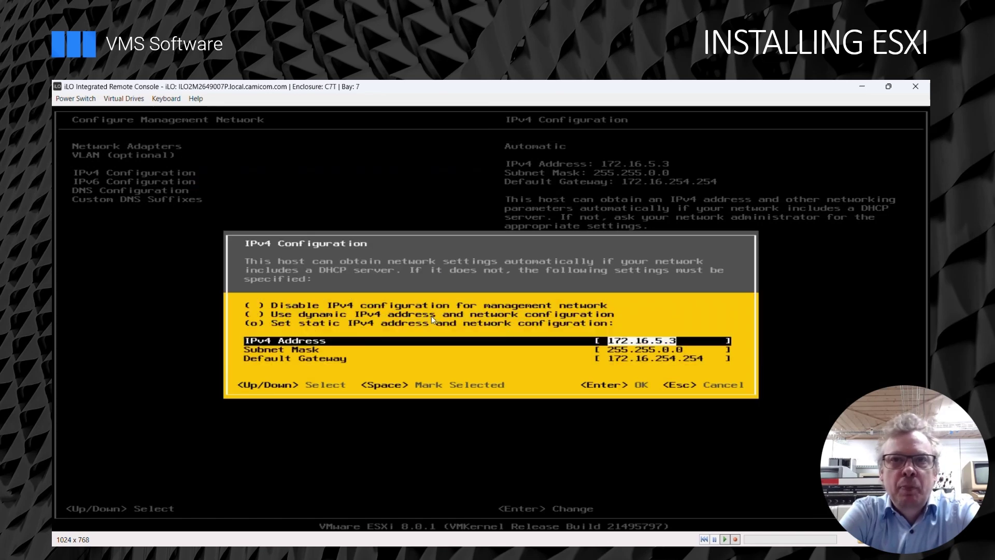
key(BackSpace)
key(BackSpace)
key(BackSpace)
text(8)
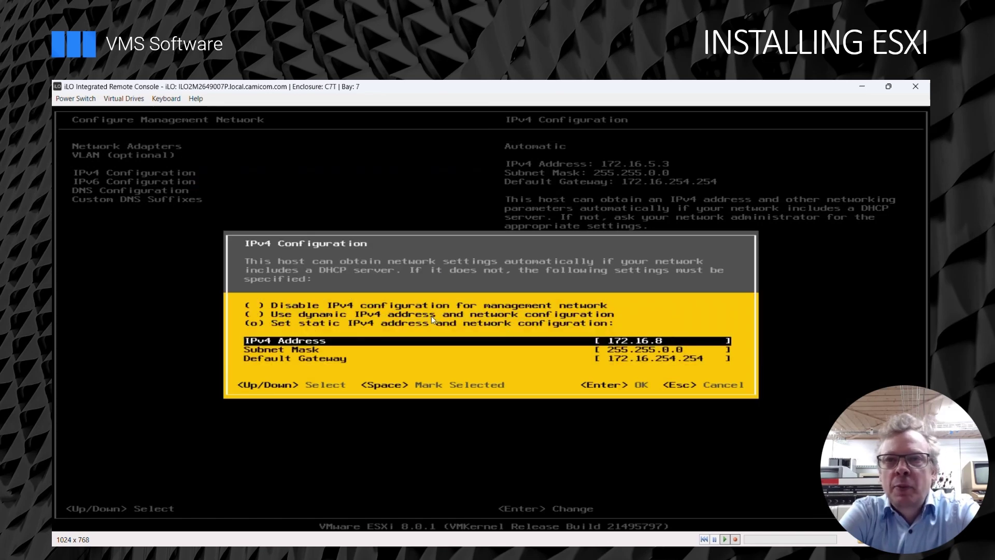
key(Return)
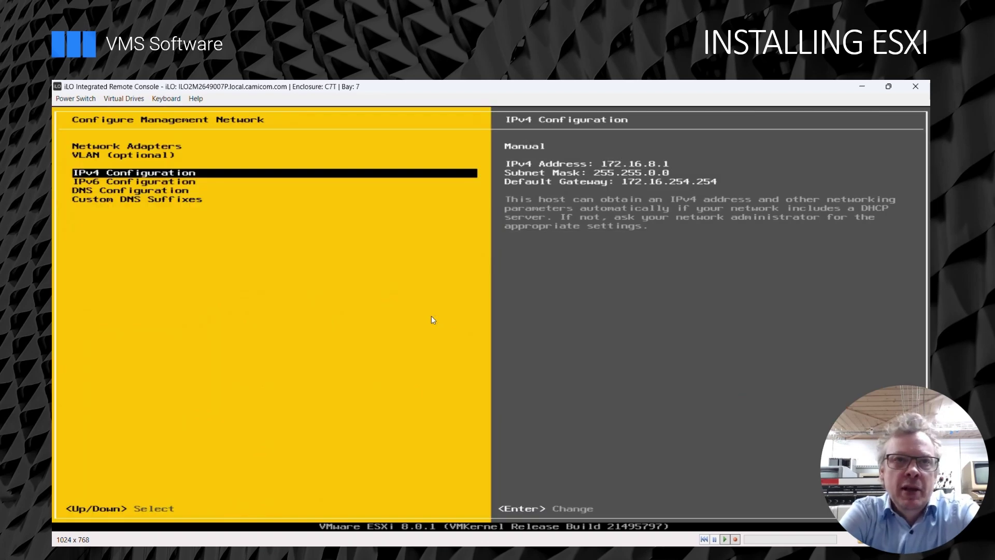
key(Down)
key(Down)
key(Return)
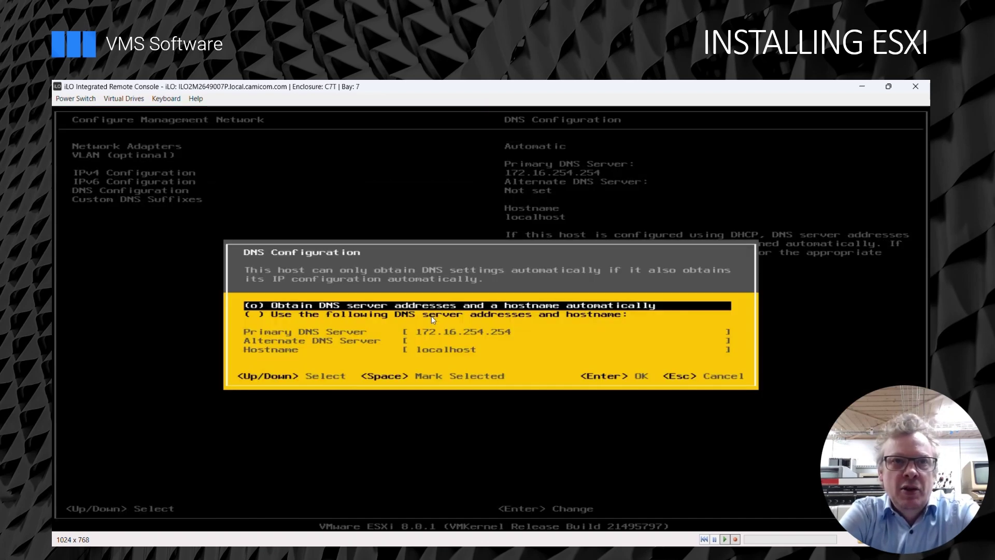
Switch DNS to manual settings and set the hostname to esxi1.
key(Down)
key(space)
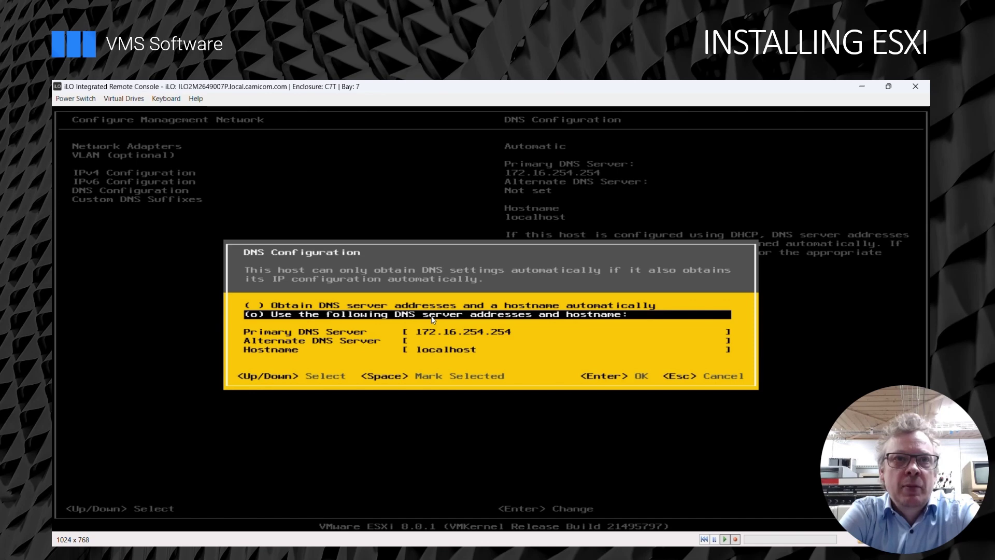
key(Down)
key(Down)
key(Down)
key(BackSpace)
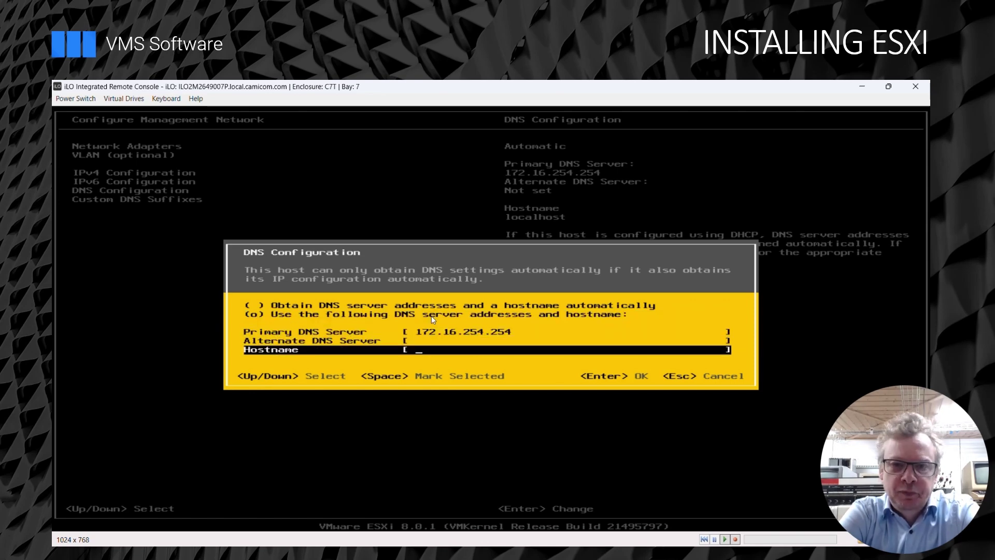
text(esxi1)
key(Return)
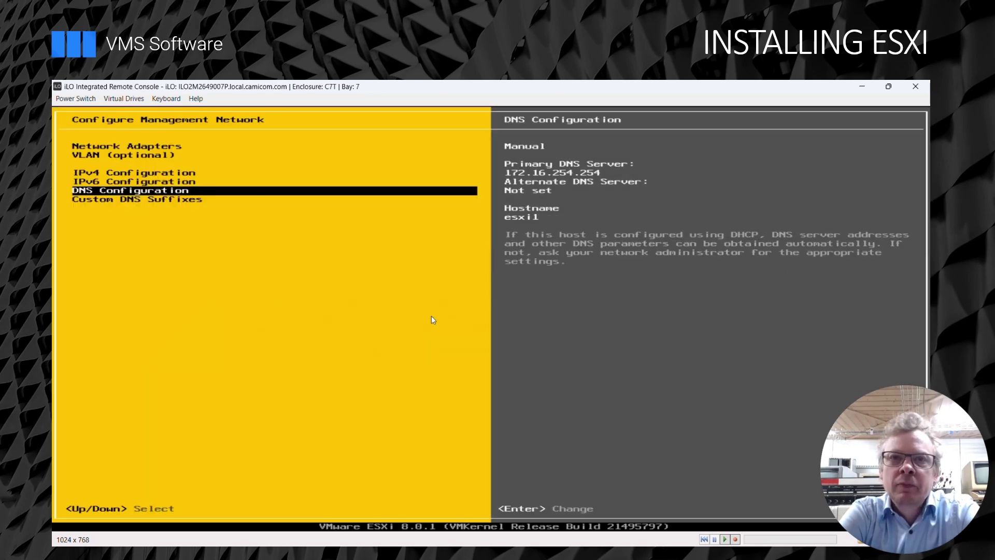
Set the custom DNS suffix to local.camicom.com and apply the management network changes.
key(Down)
key(Return)
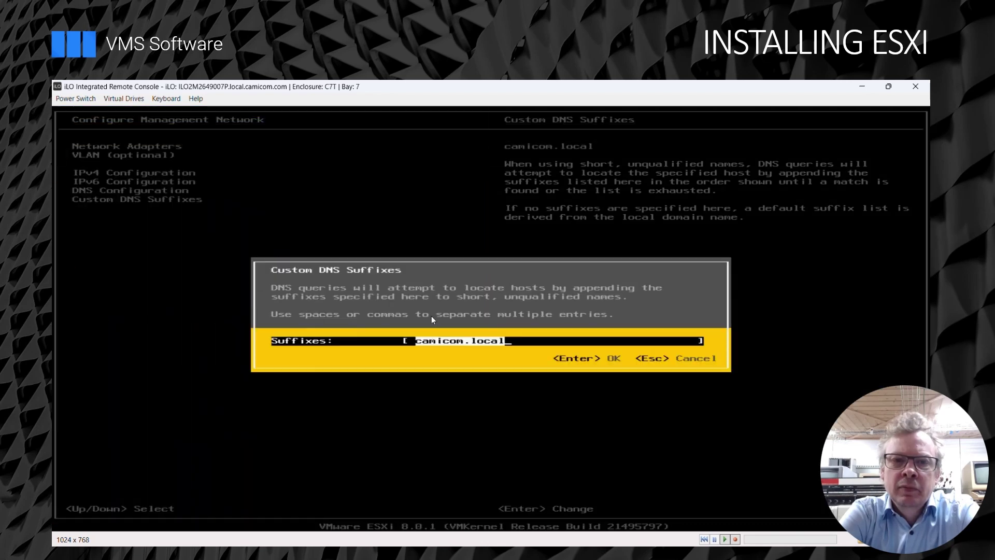
key(BackSpace)
key(BackSpace)
key(BackSpace)
key(BackSpace)
key(BackSpace)
key(BackSpace)
key(BackSpace)
key(BackSpace)
key(BackSpace)
key(BackSpace)
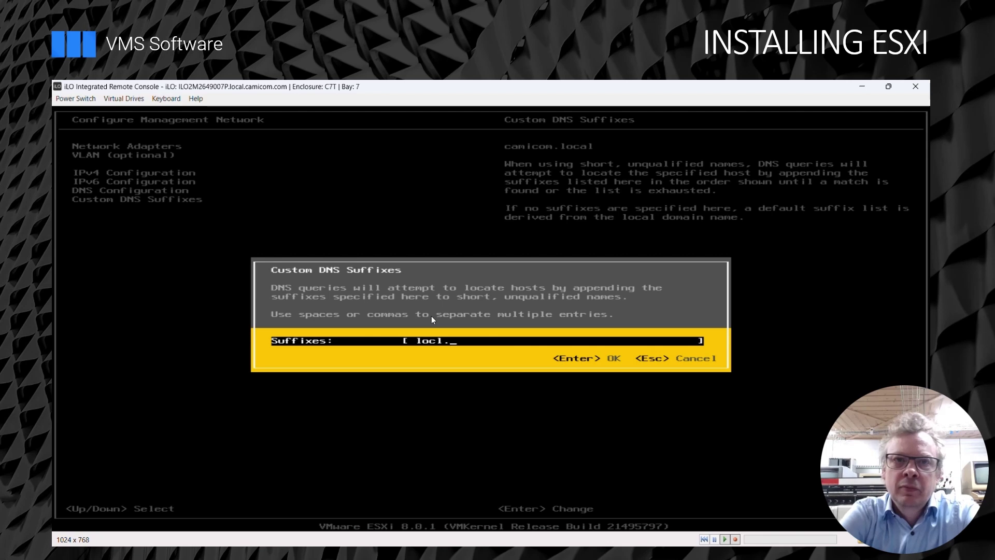
text(al.cam)
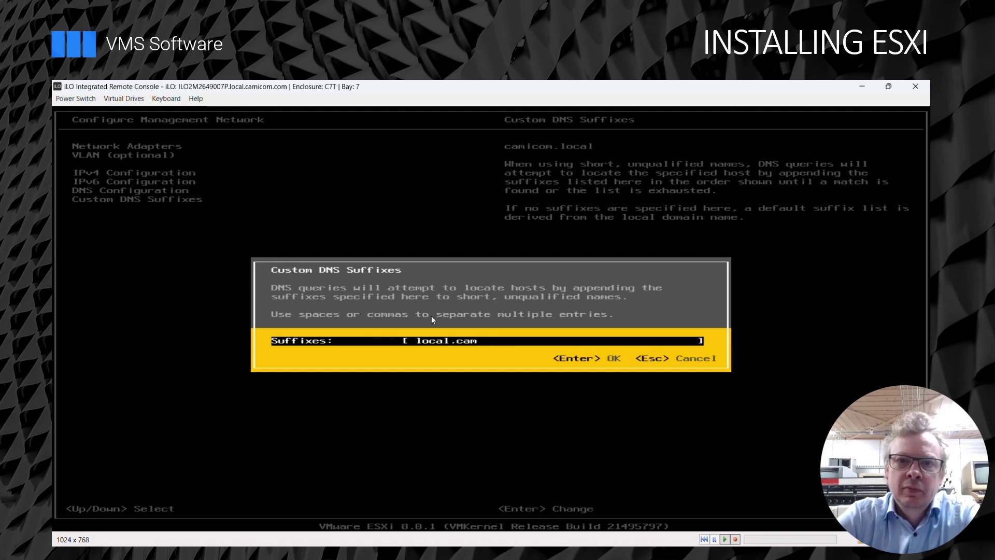
text(icom.com)
key(Return)
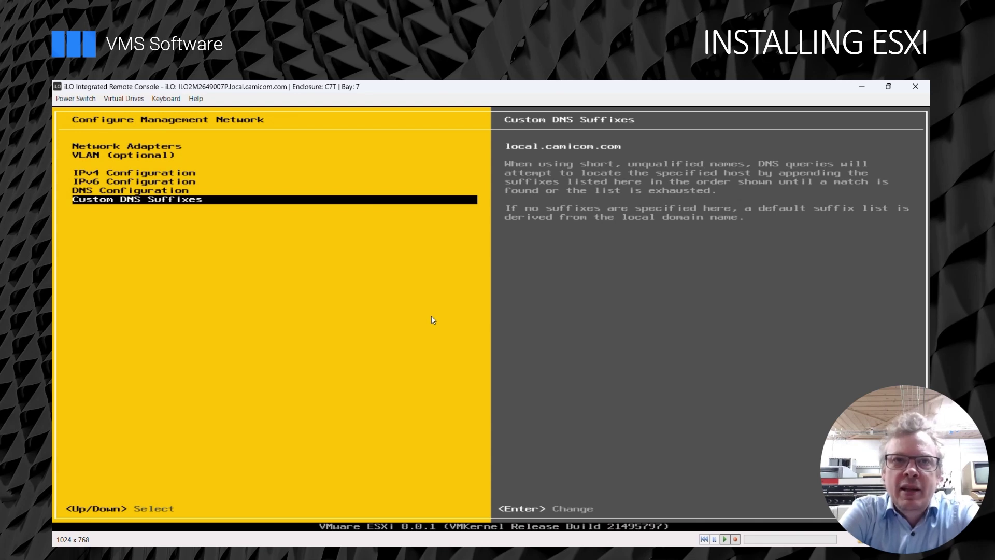
key(Escape)
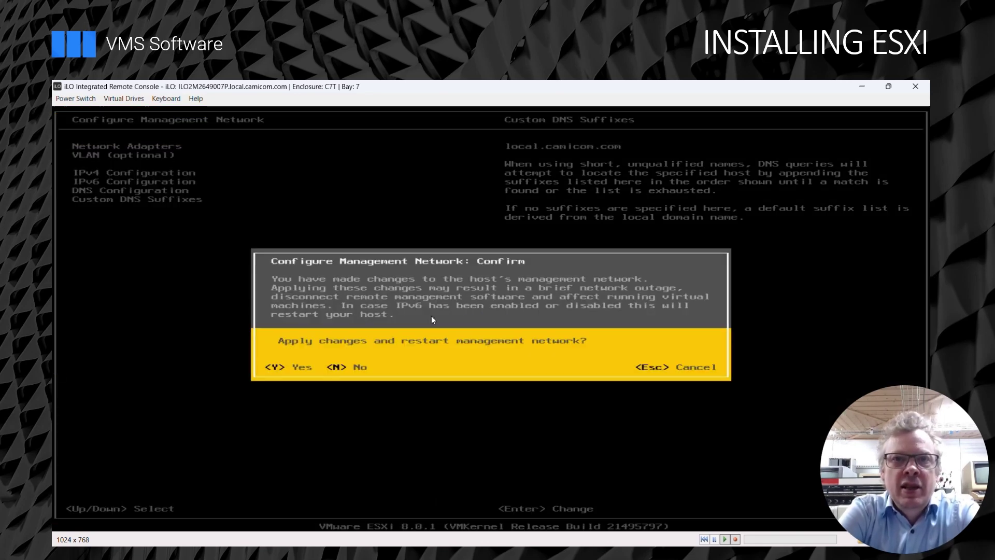
key(Escape)
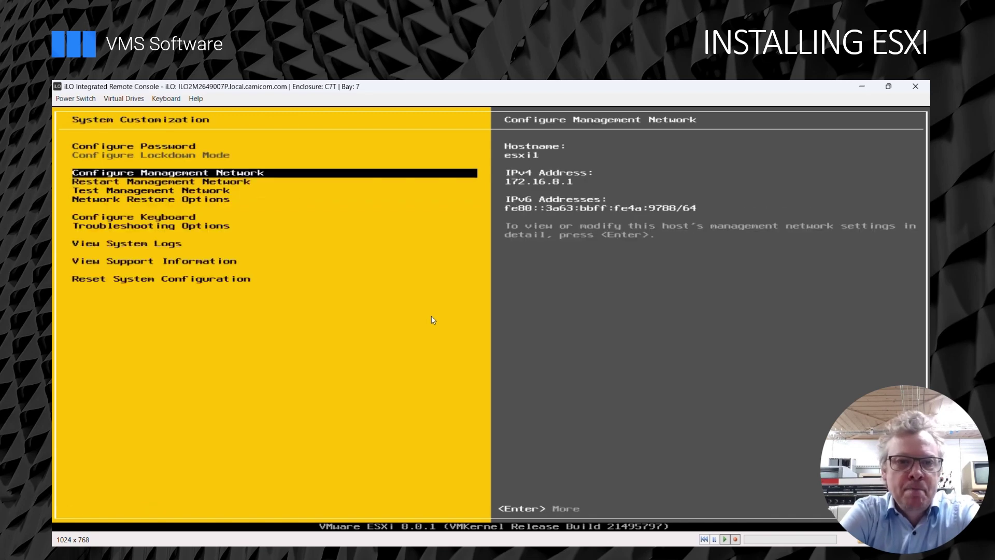
key(Escape)
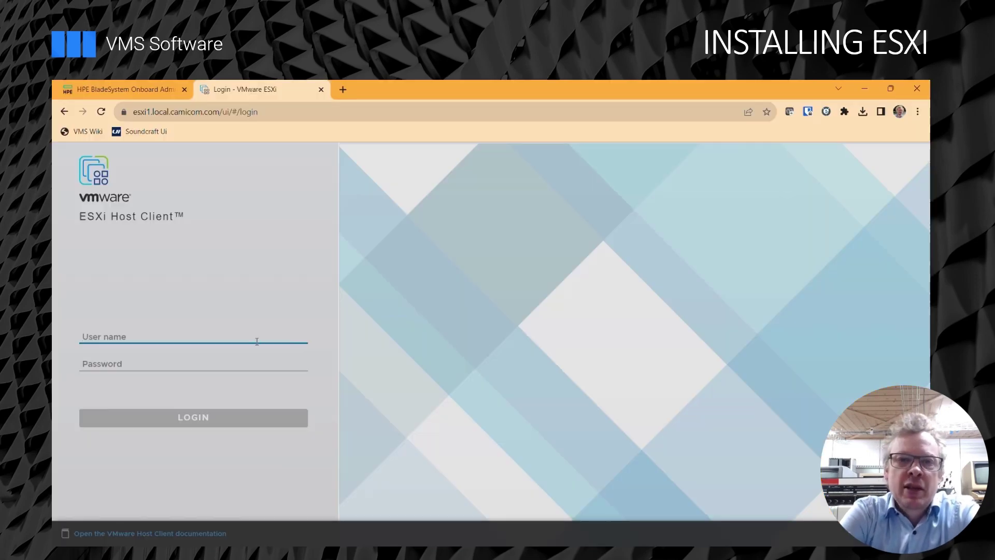
Log in to esxi1 as root with the correct password, decline password saving, accept the CEIP notice.
text(root)
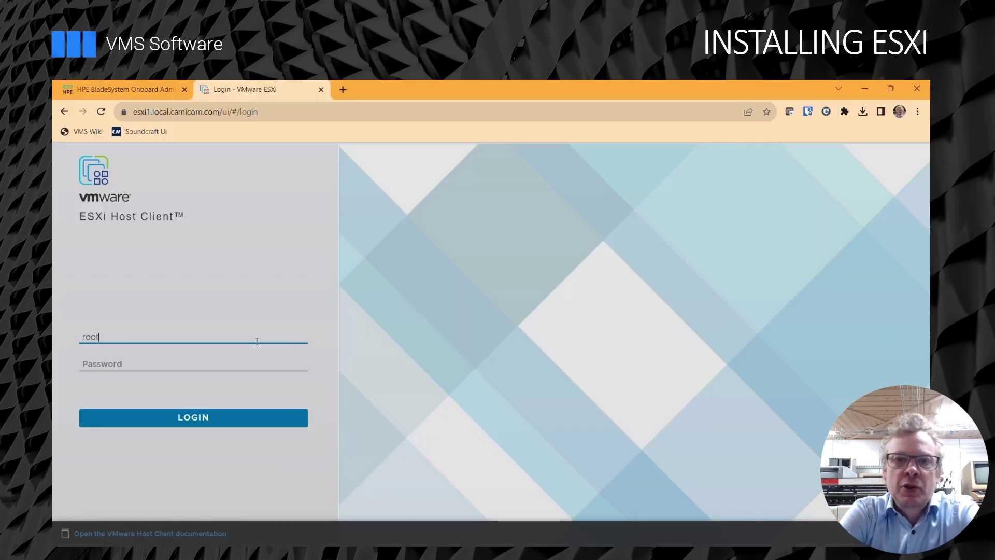
key(Tab)
text(passwd)
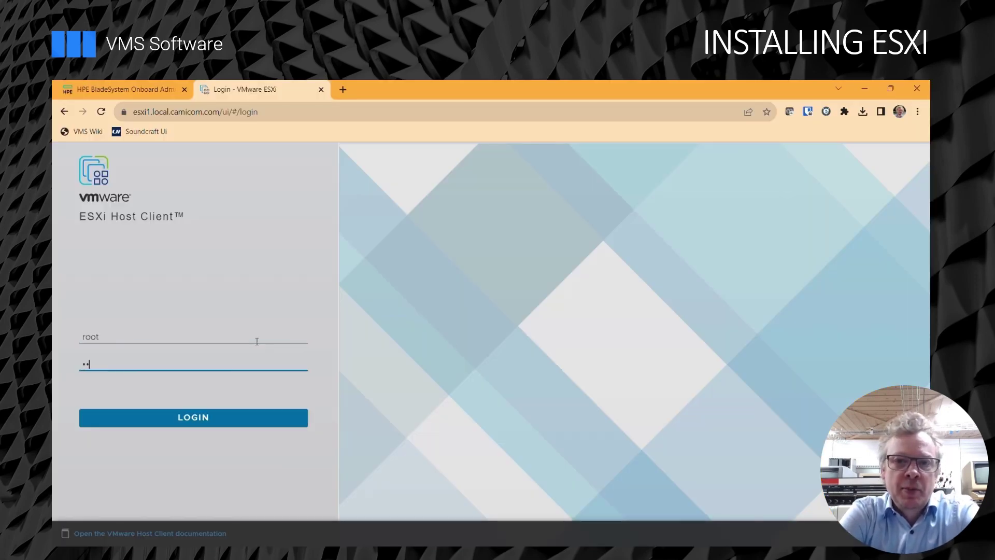
text(1234)
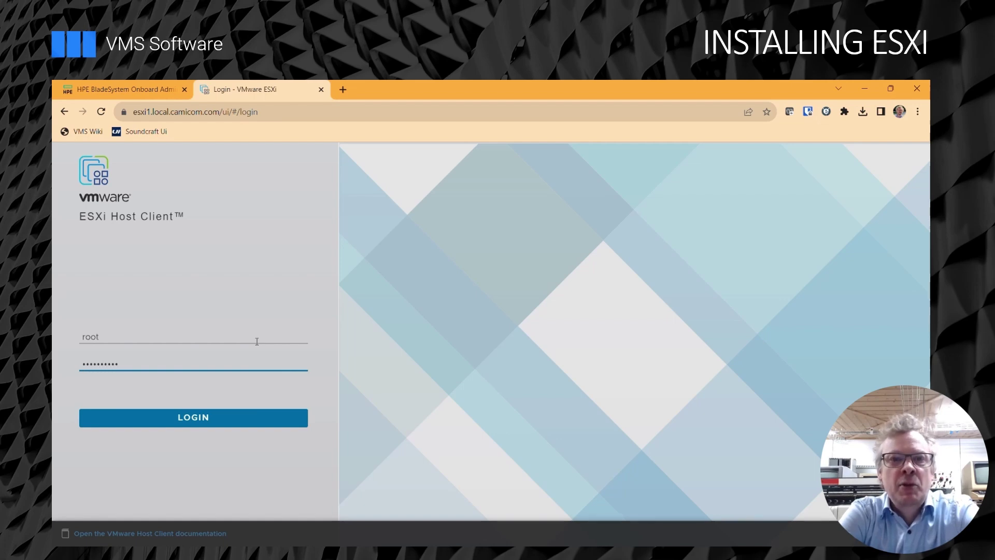
key(BackSpace)
key(BackSpace)
key(BackSpace)
key(BackSpace)
key(BackSpace)
key(BackSpace)
key(BackSpace)
key(BackSpace)
key(BackSpace)
key(BackSpace)
text(passwor)
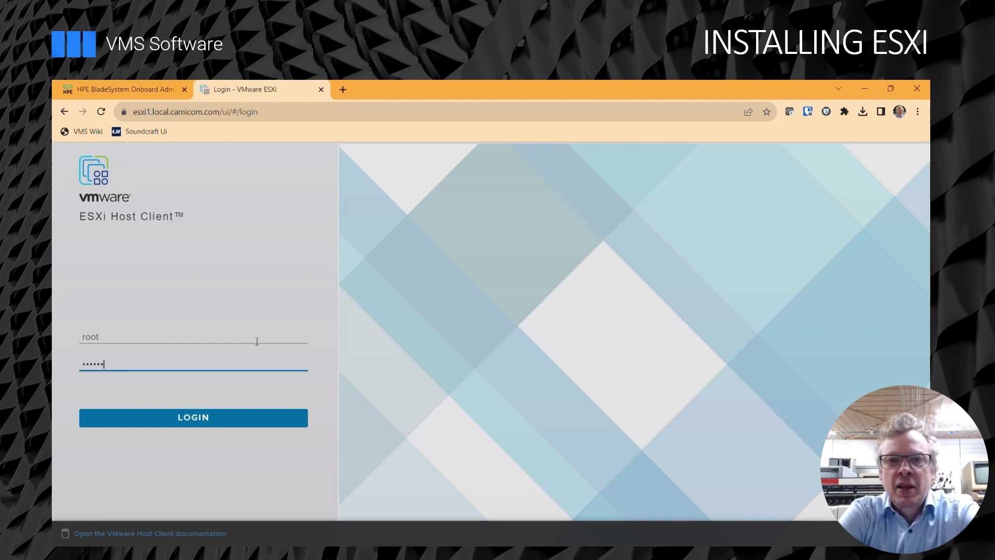
text(d123)
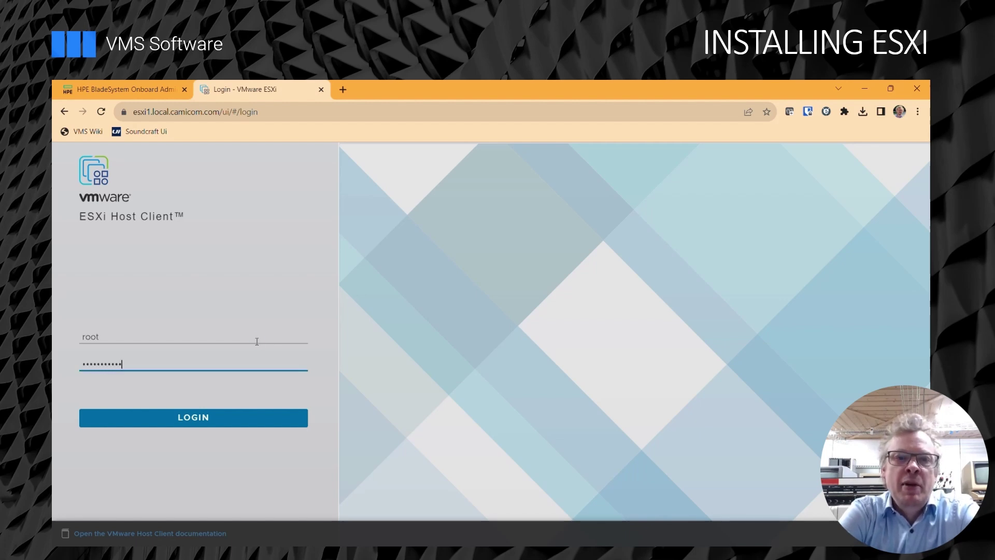
key(Return)
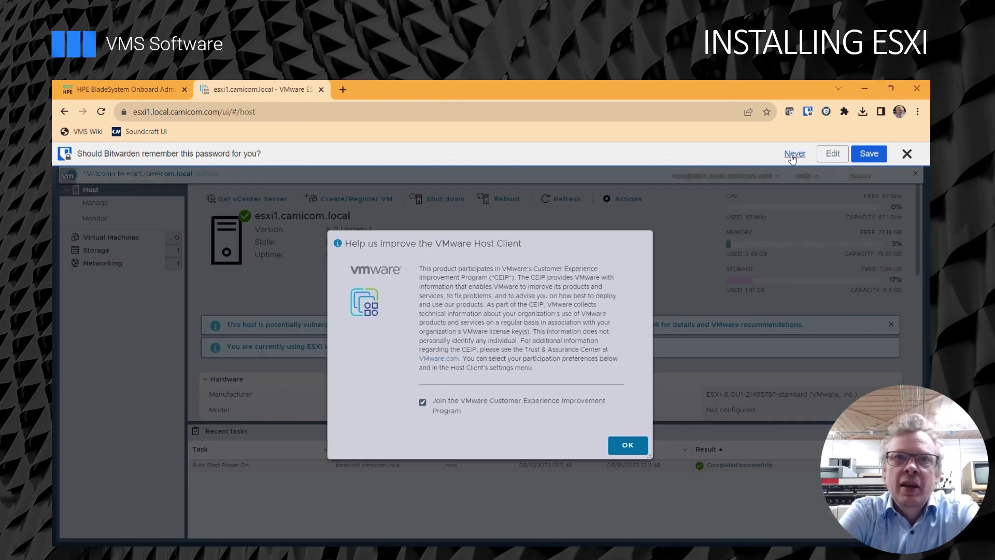
click(794, 156)
click(628, 445)
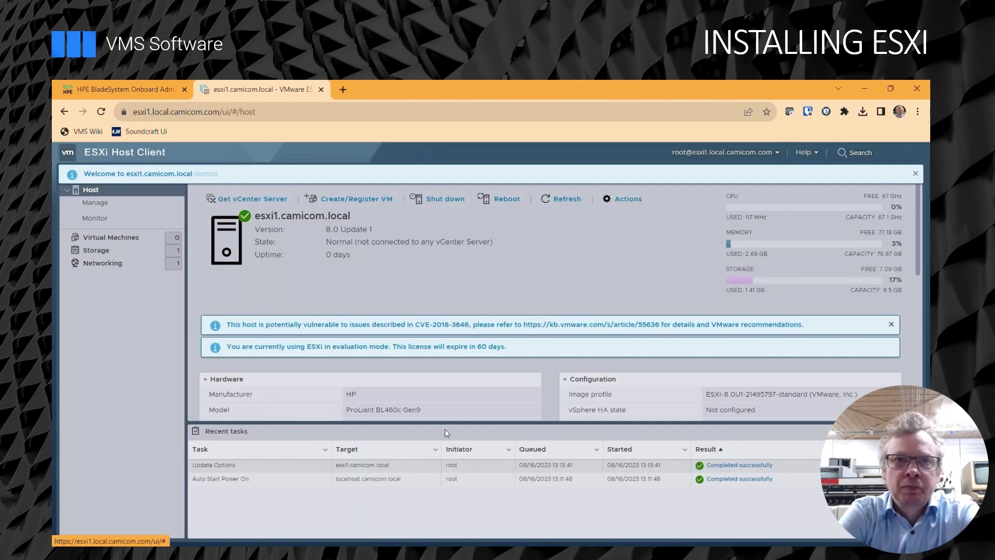
Enable software iSCSI from the host's storage adapters.
click(116, 251)
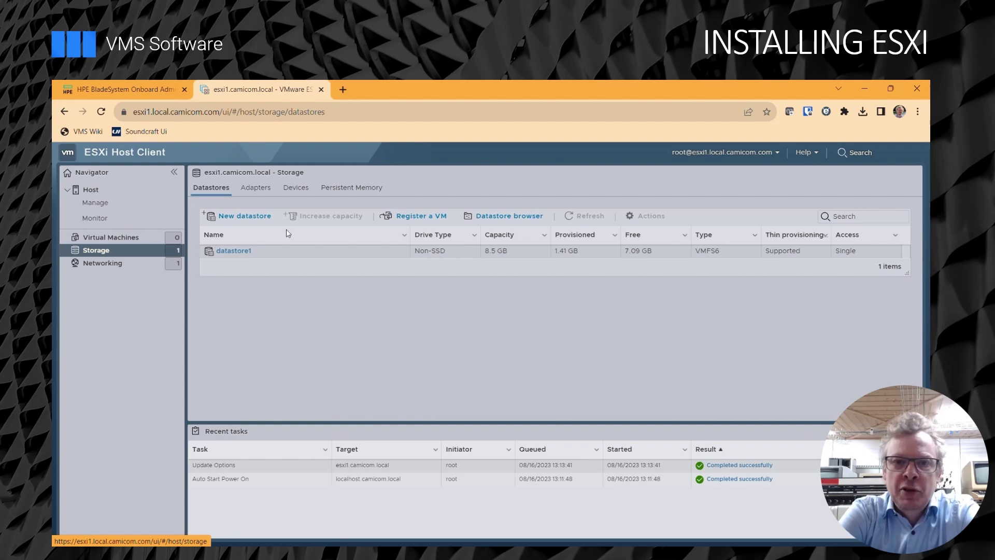
click(260, 191)
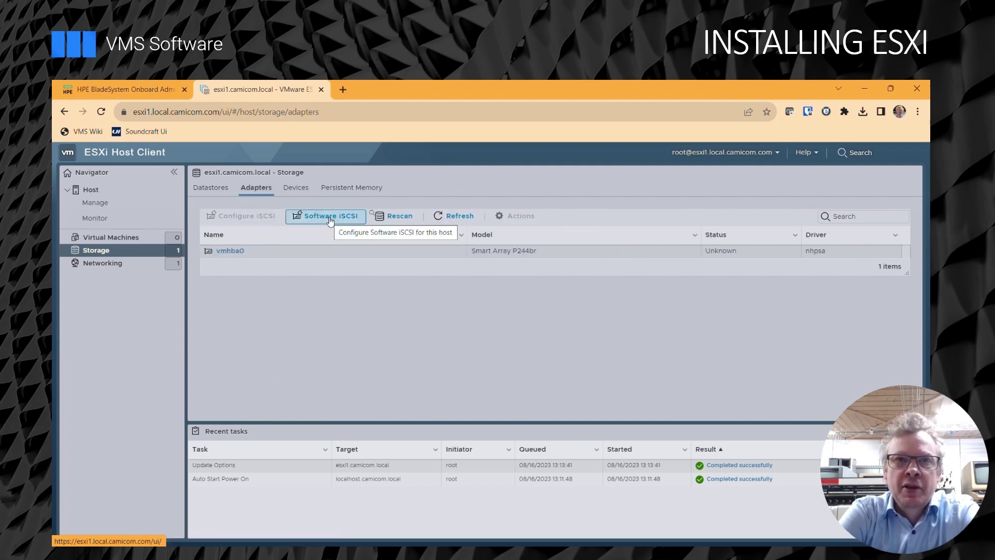
click(330, 218)
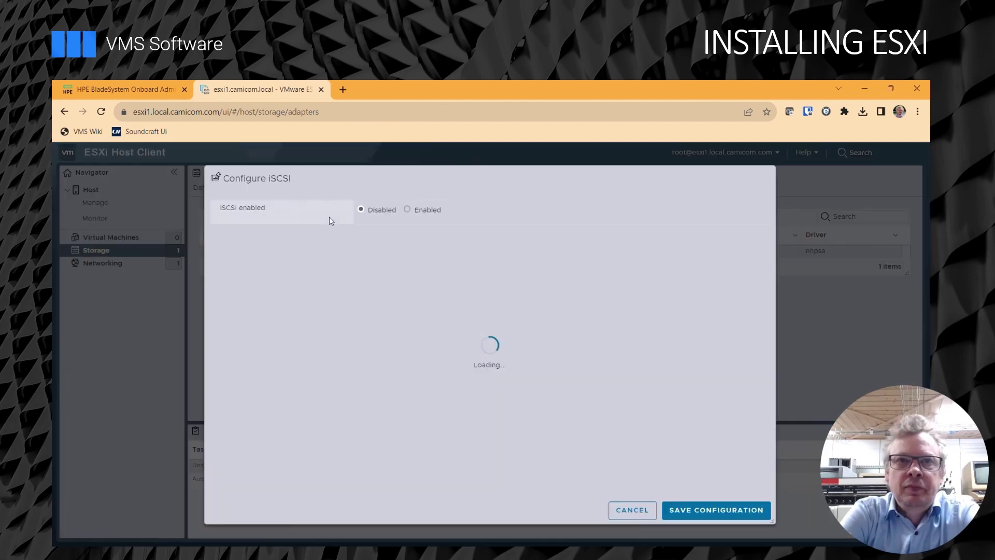
click(408, 210)
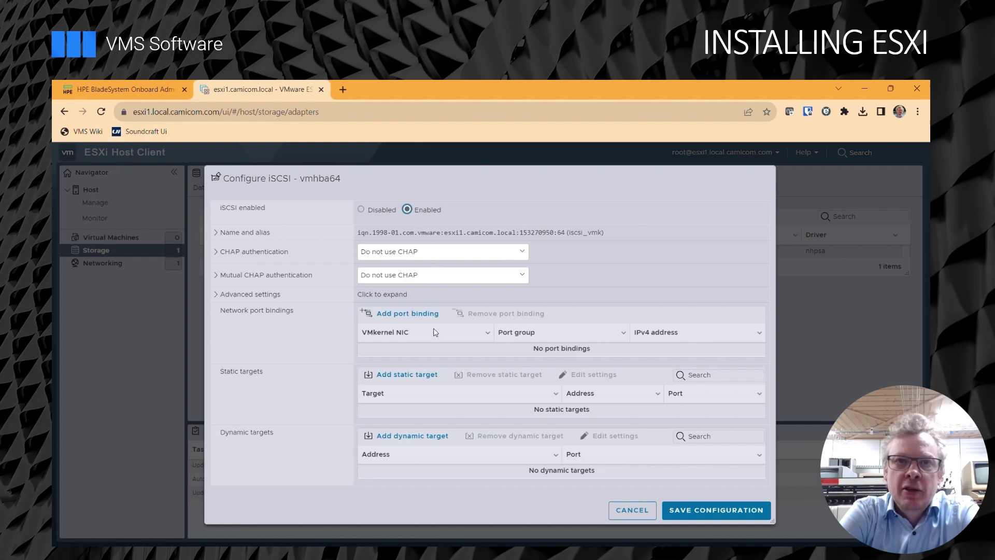
Bind vmk0, add dynamic target 172.16.0.10, and save the iSCSI configuration.
click(406, 314)
click(370, 341)
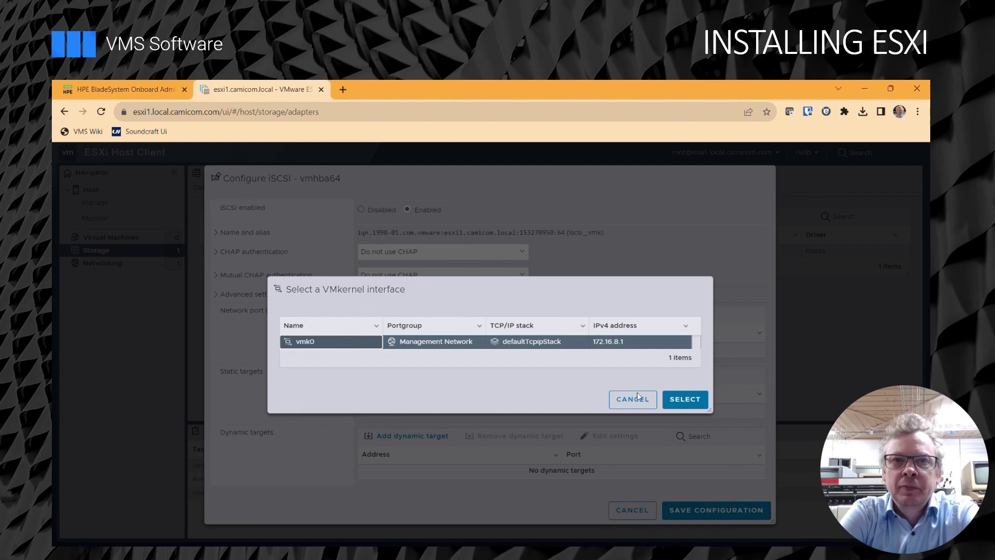
click(684, 400)
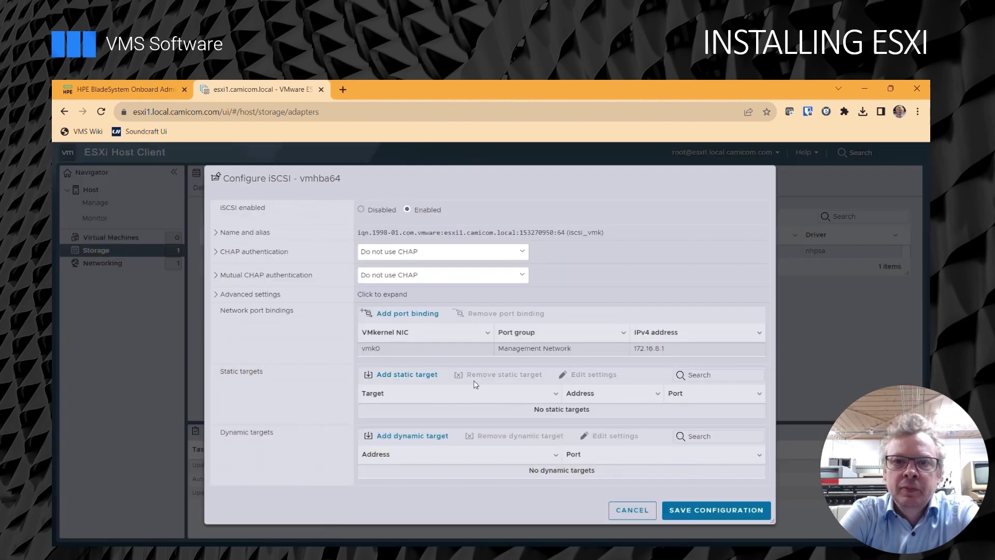
click(415, 445)
click(423, 470)
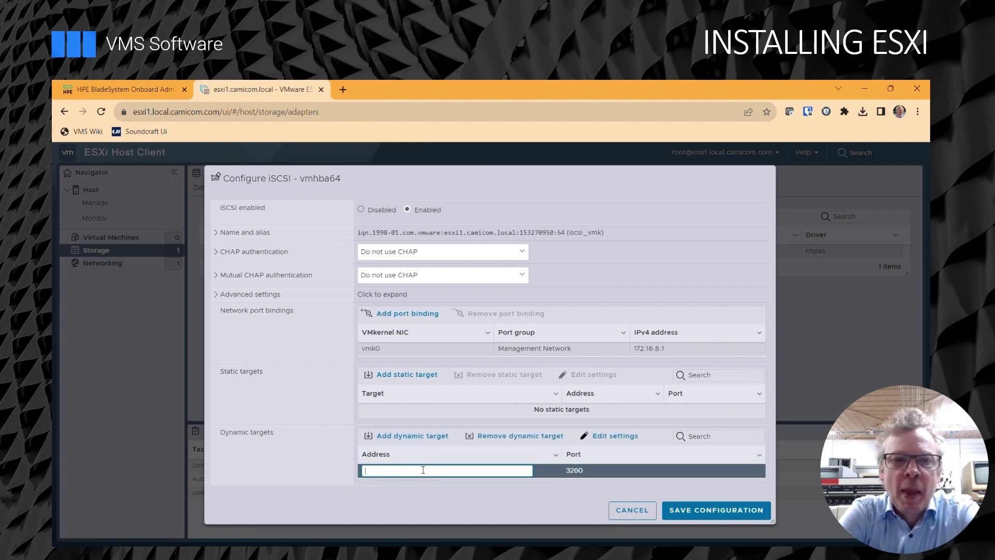
text(172.1)
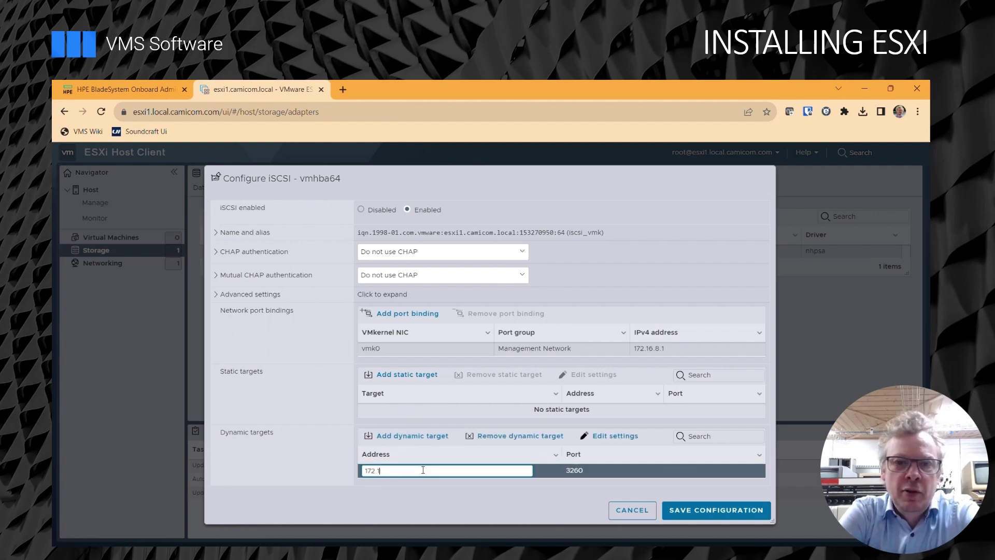
text(6.0.10)
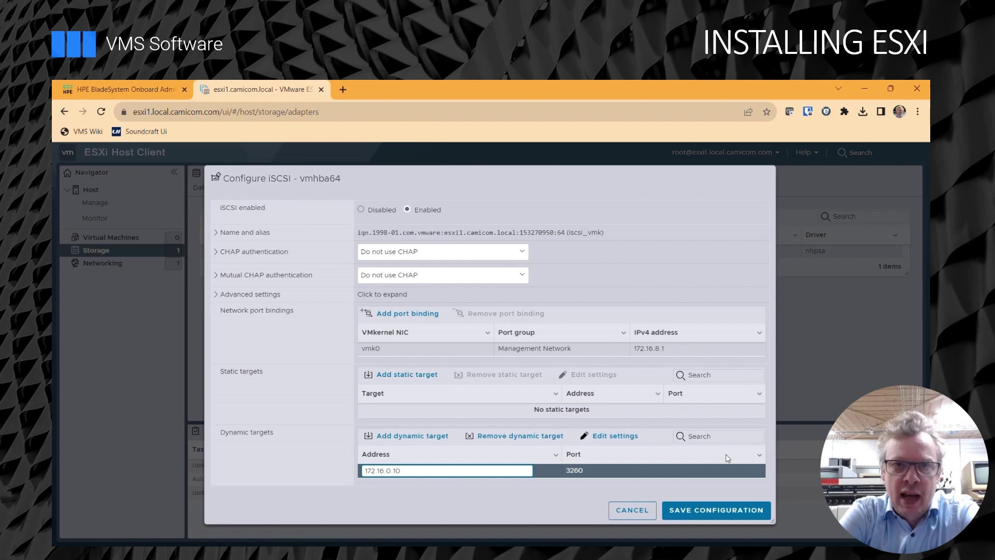
click(724, 509)
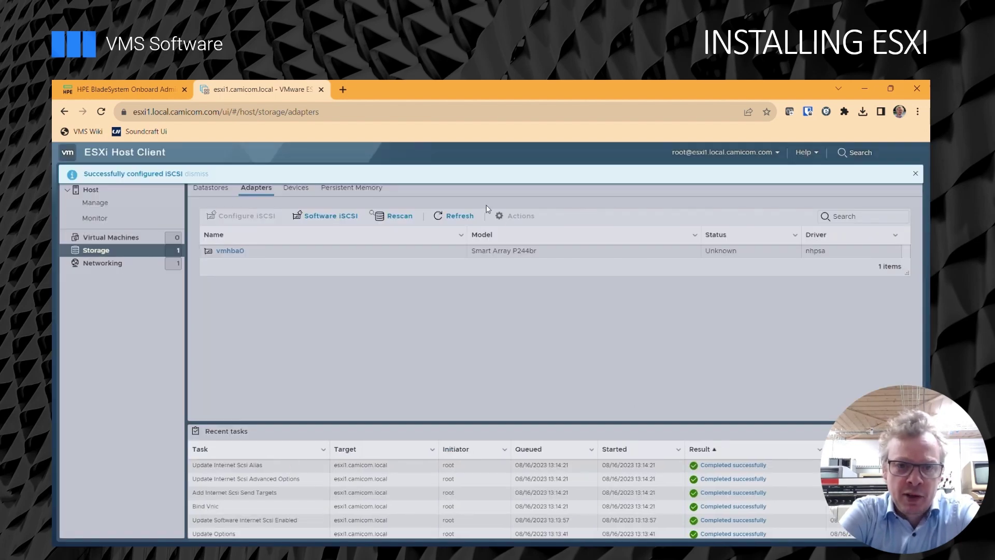
Refresh the adapters and device list to reveal the 2 TB TrueNAS iSCSI disk.
click(445, 217)
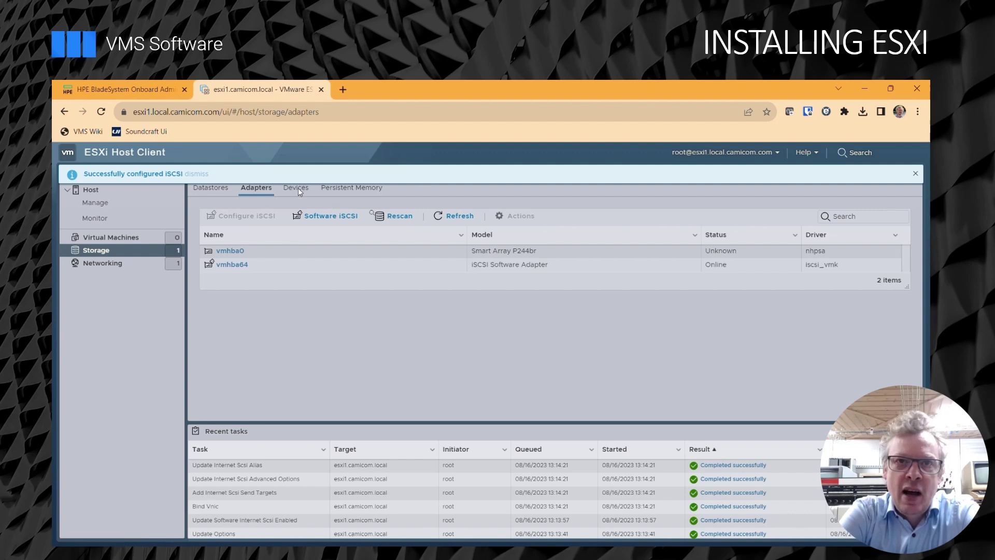
click(296, 189)
click(468, 219)
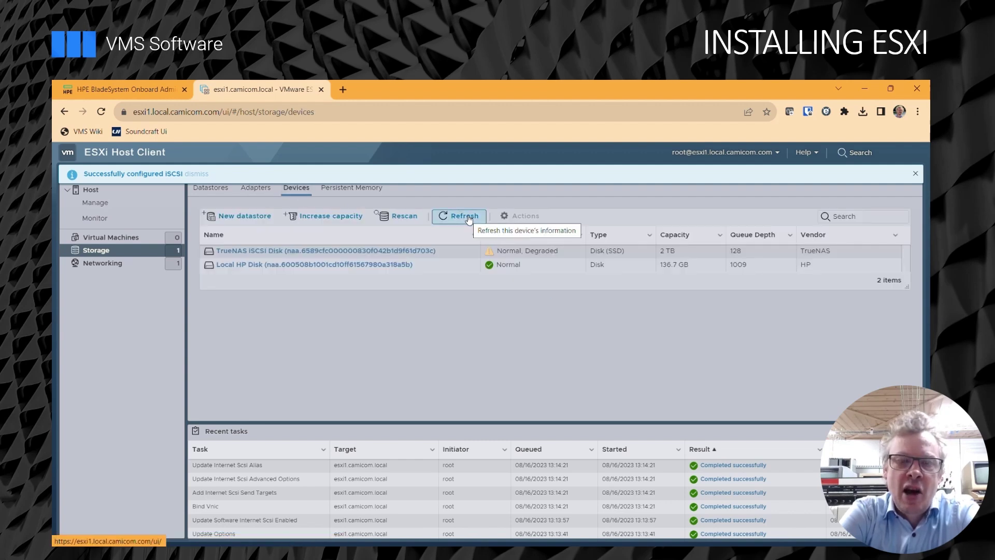
Create datastore nasstore on the TrueNAS iSCSI disk, using the full disk as VMFS 6.
click(367, 253)
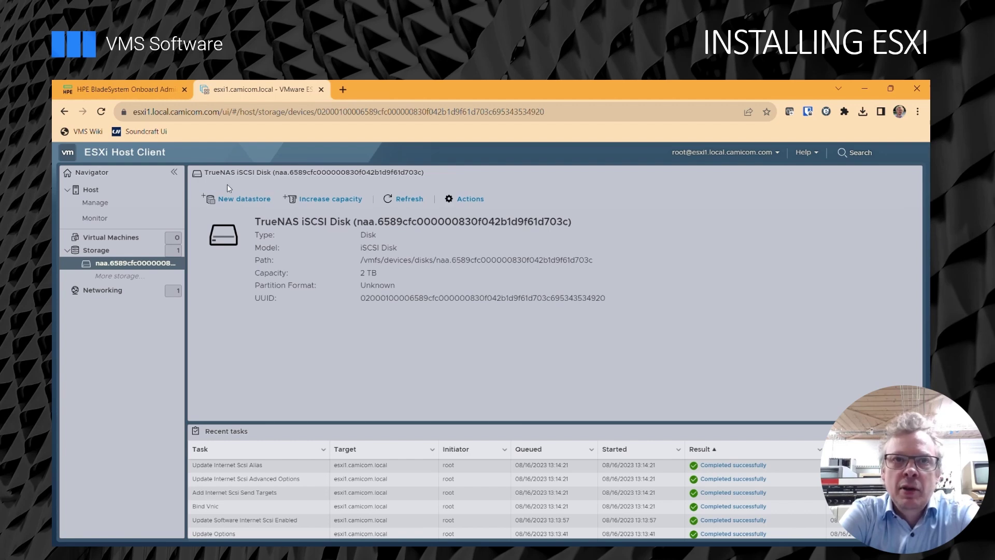
click(229, 202)
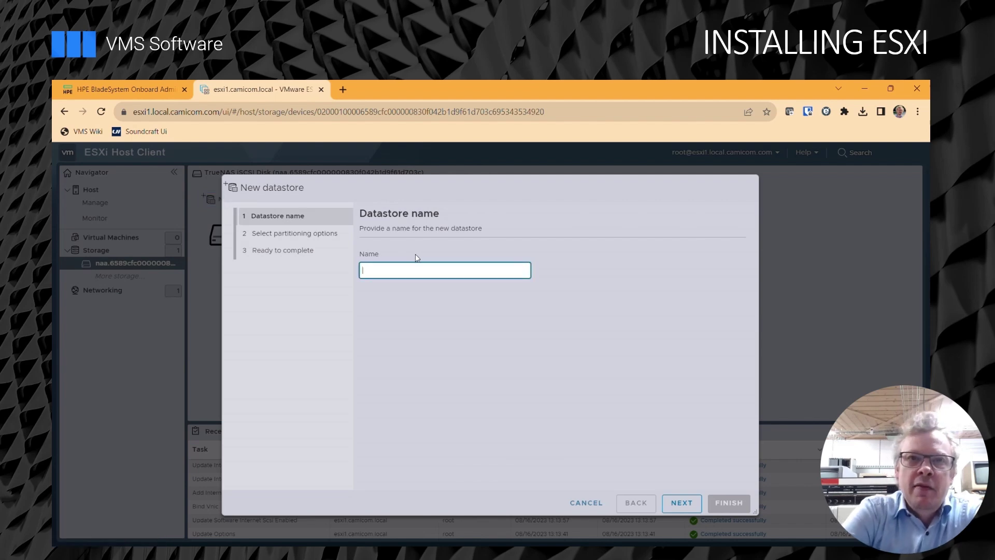
text(nasstore)
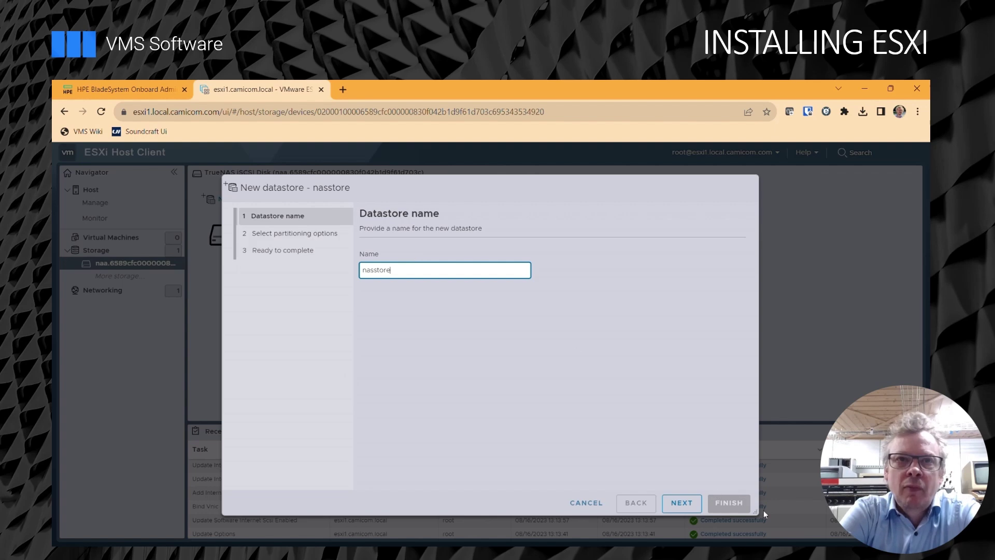
click(693, 510)
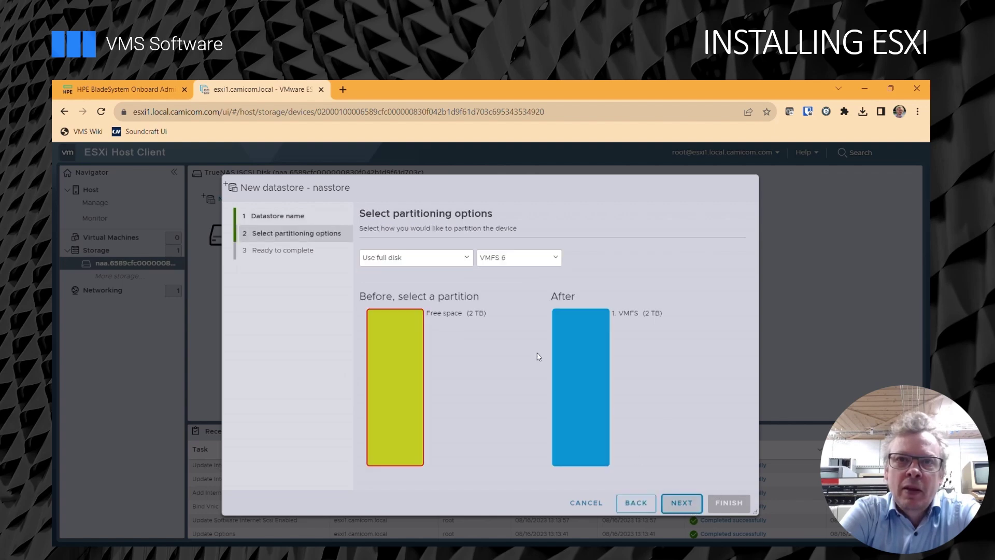
click(685, 505)
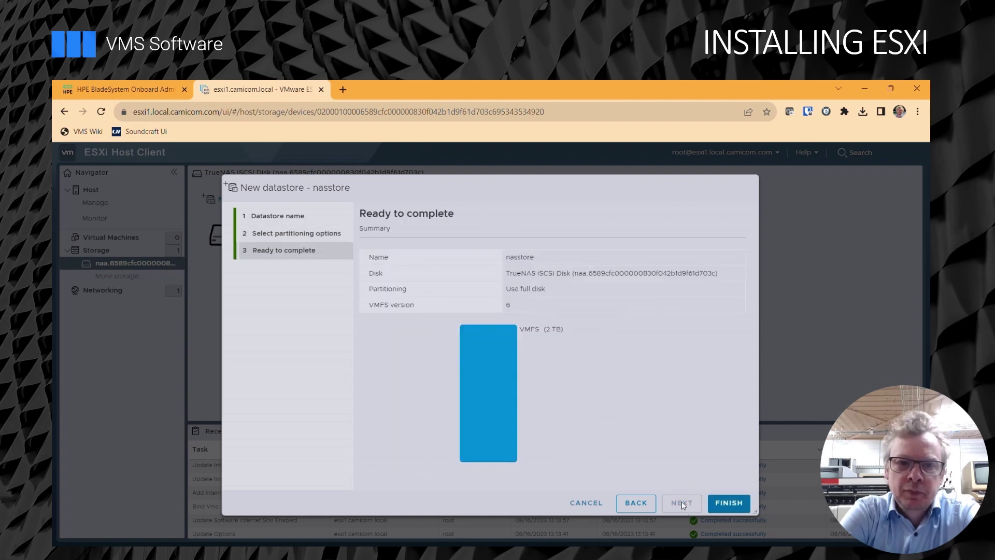
click(728, 505)
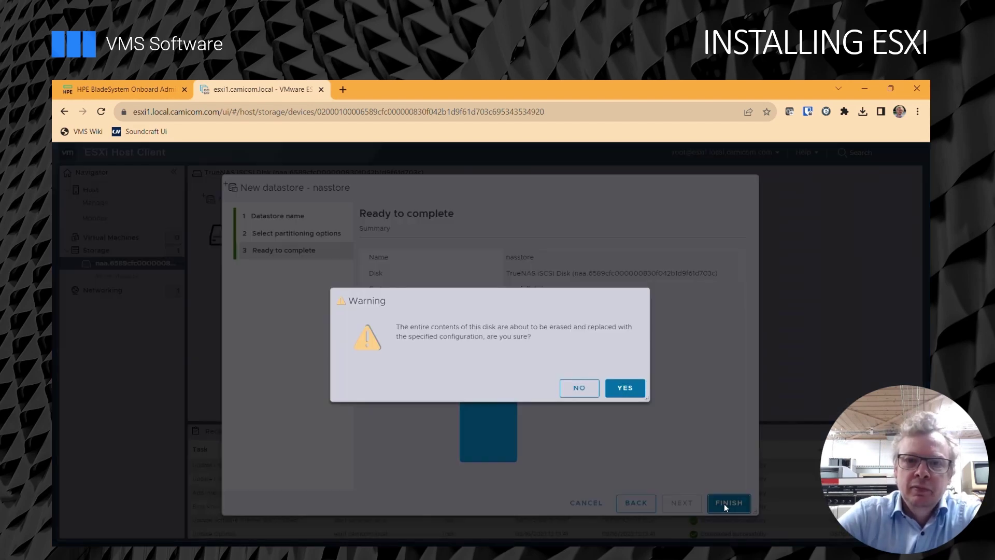
click(625, 389)
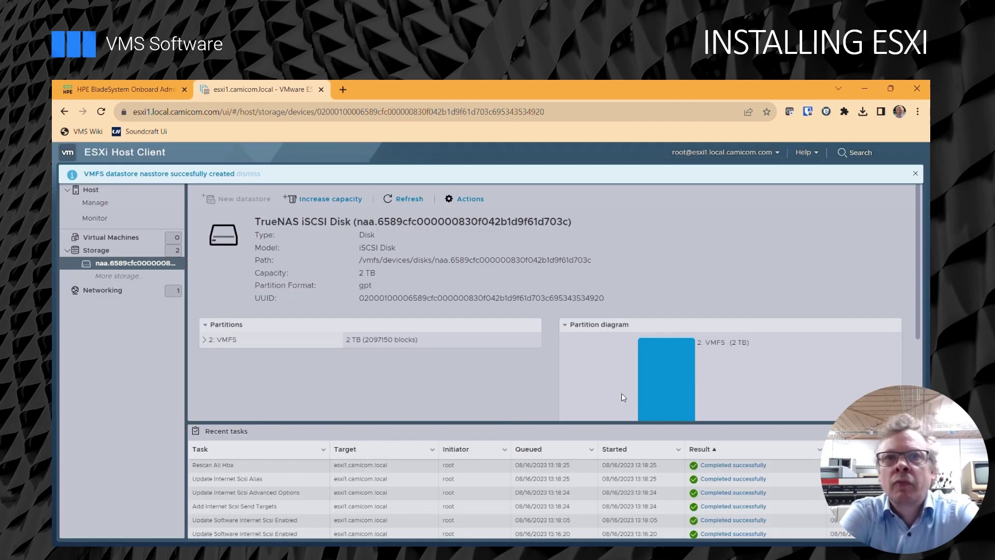
Open the Datastores list and compare the 8.5 GB datastore1 with the 2 TB nasstore.
click(103, 254)
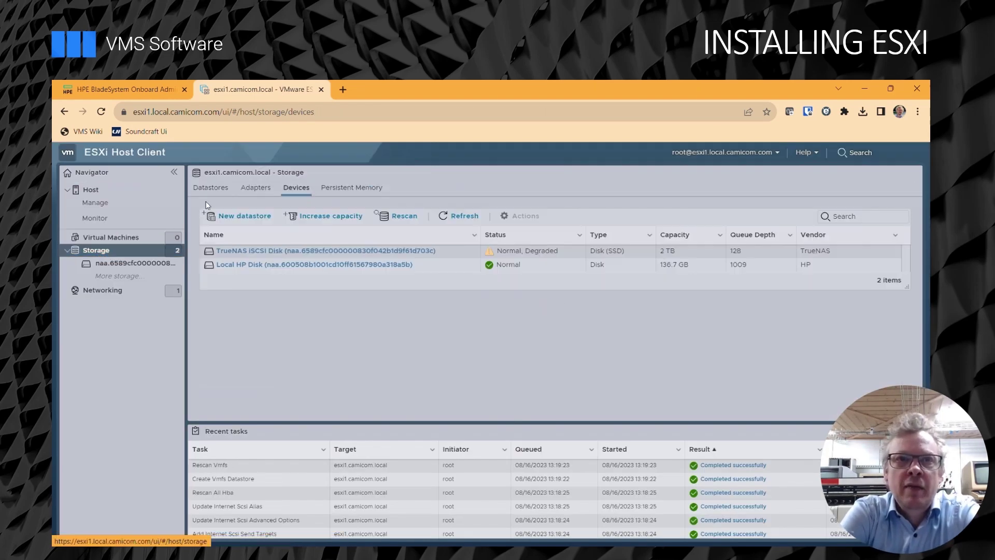
click(222, 191)
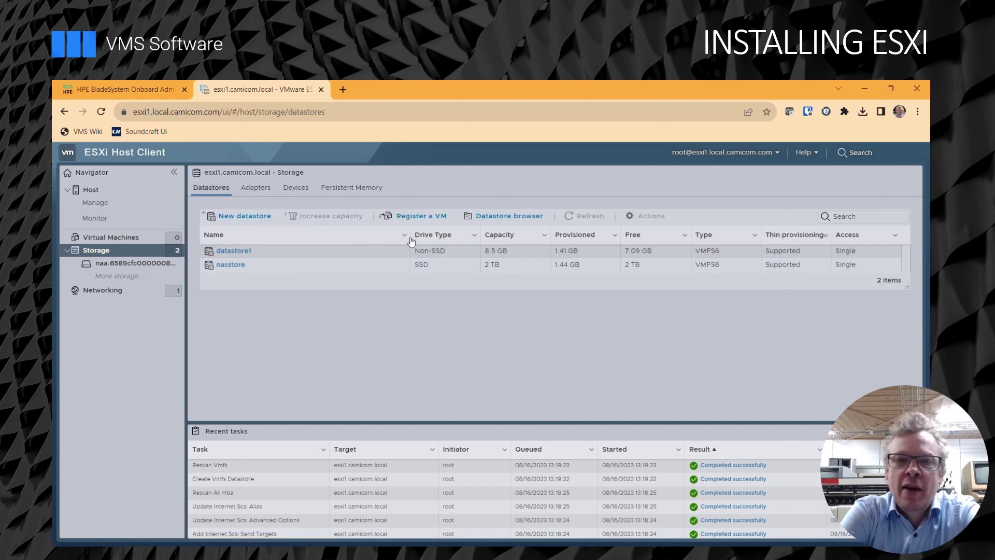
click(507, 253)
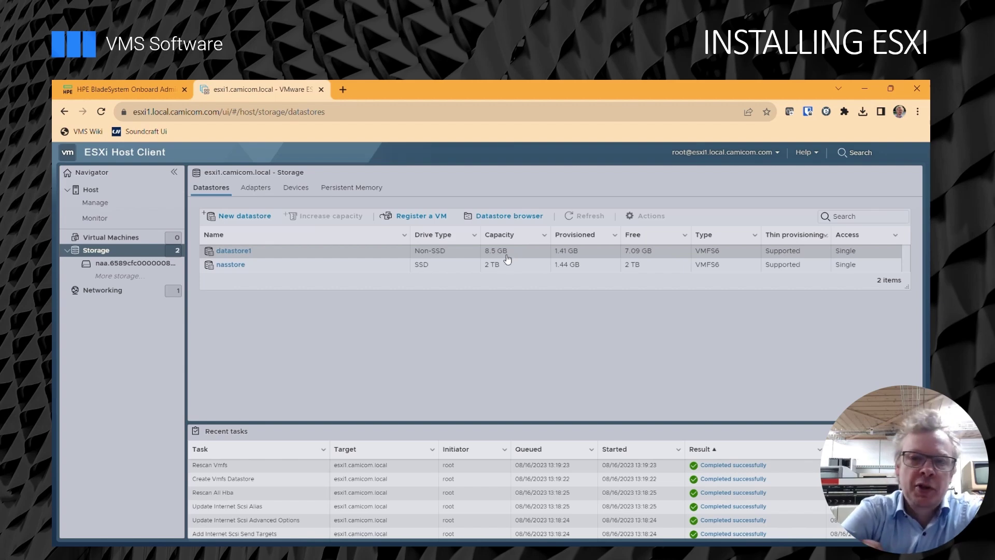
click(506, 268)
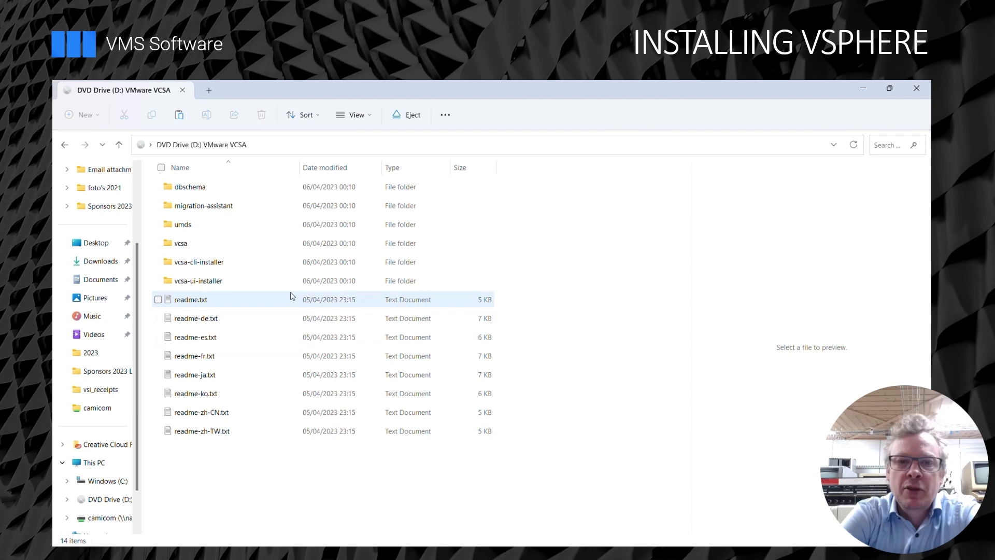
Launch installer.exe from vcsa-ui-installer\win32 and choose Install to begin Stage 1.
double_click(191, 283)
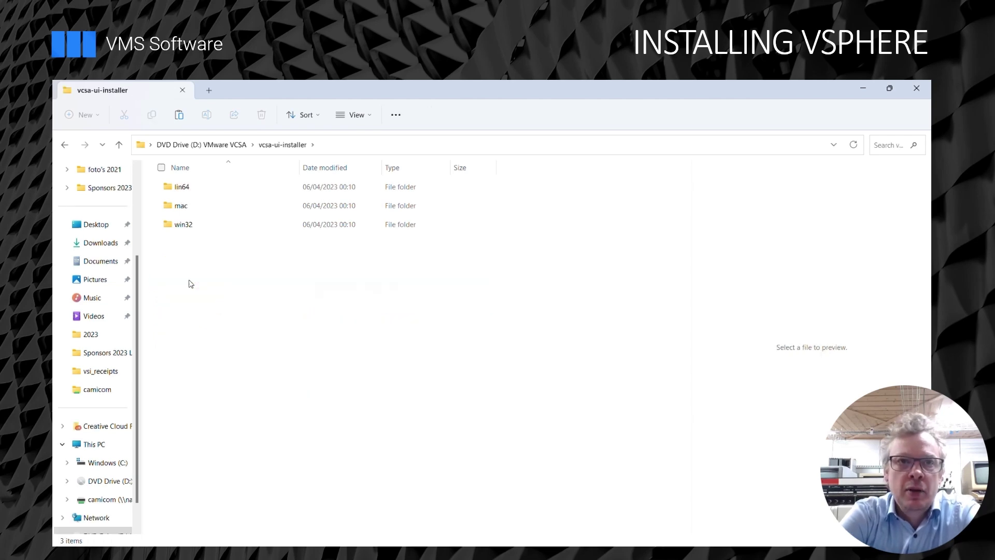
double_click(190, 225)
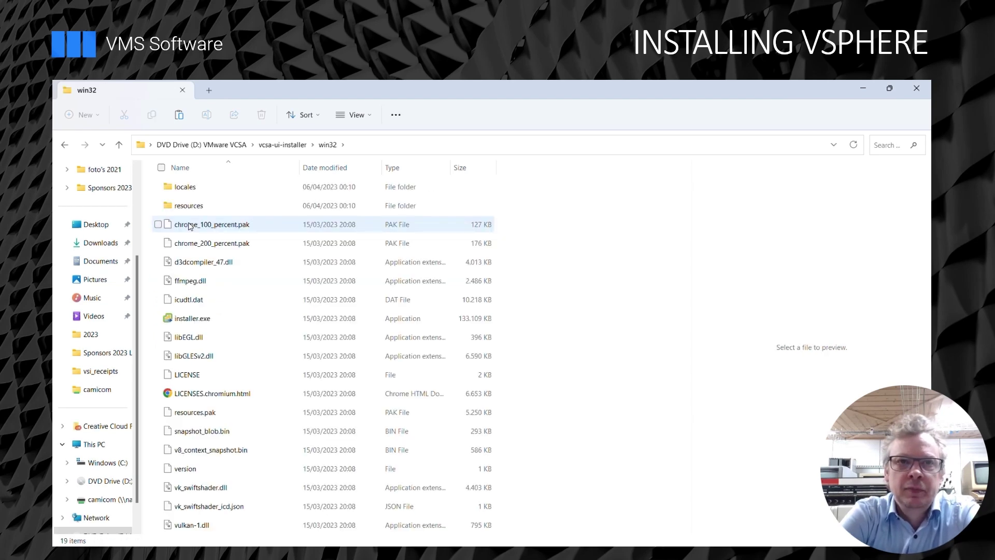
double_click(193, 321)
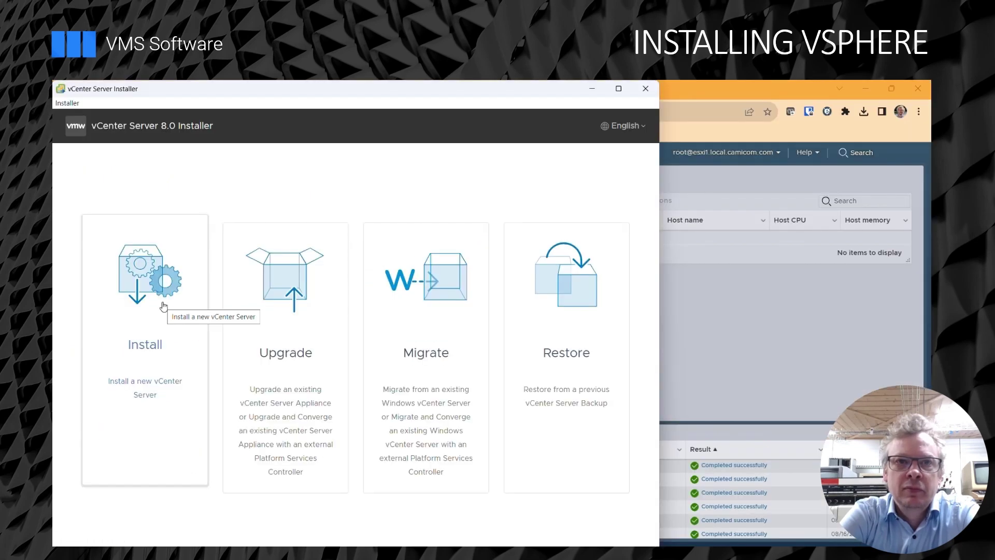
click(163, 306)
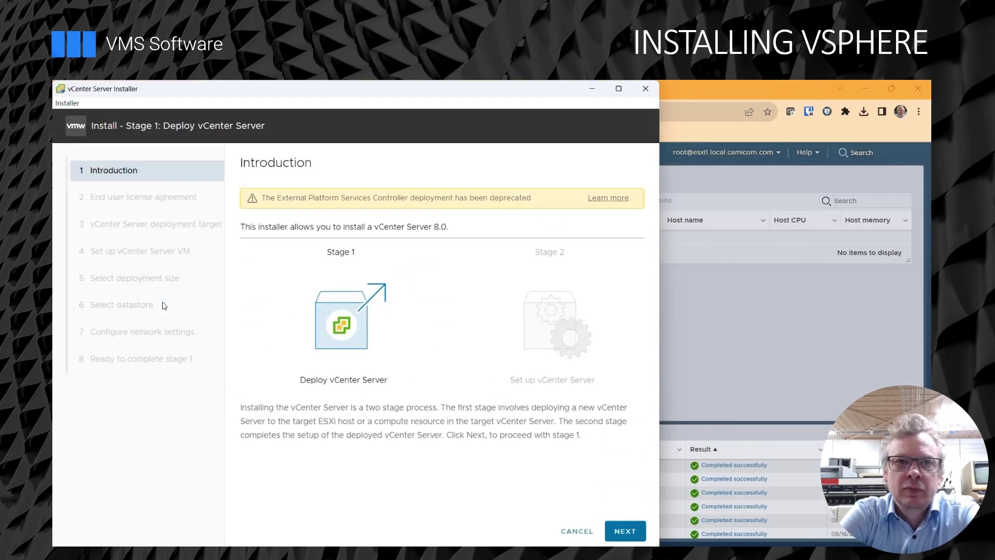
Accept the vCenter Server licence agreement.
click(627, 530)
click(291, 399)
click(625, 531)
Target ESXi host esxi1.local.camicom.com as user root and accept its SSL certificate.
text(e)
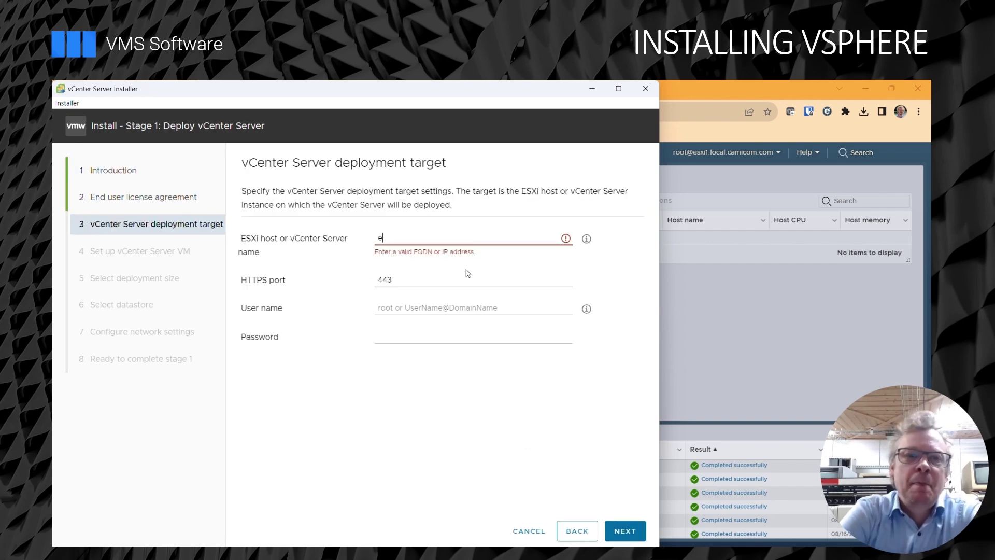
text(sxi1.local.camicom.com)
key(Tab)
key(Tab)
text(root)
key(Tab)
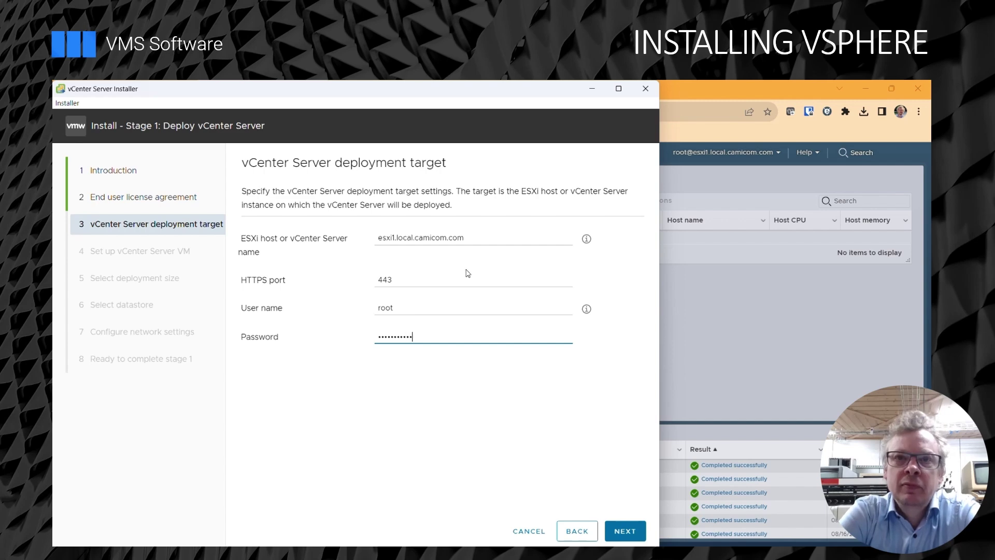
click(628, 531)
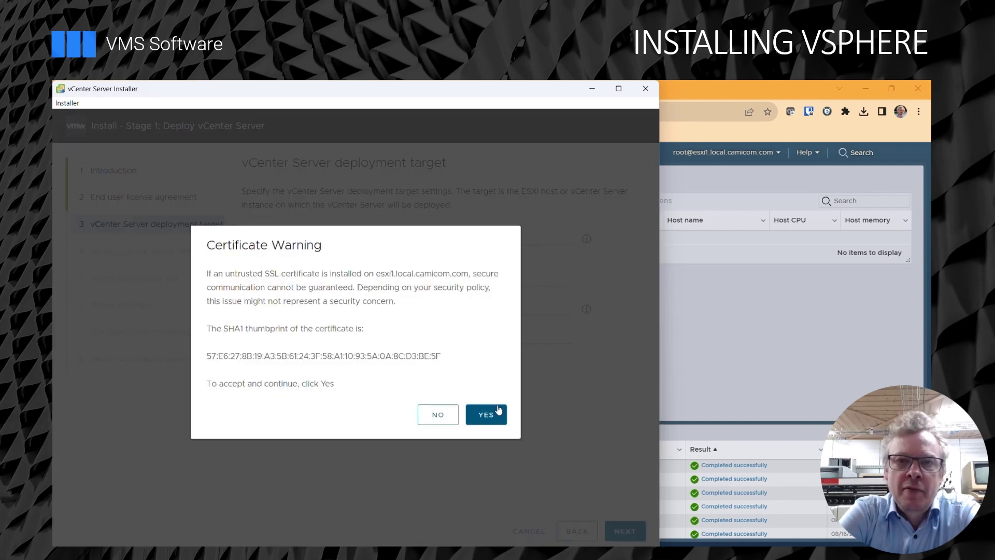
click(485, 415)
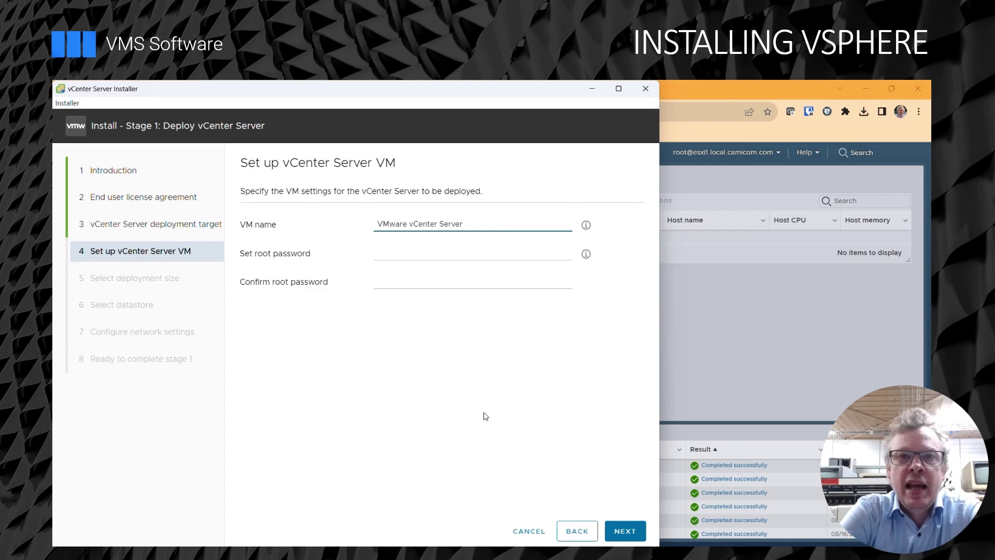
Set and confirm the vCenter Server appliance root password, keeping the default VM name.
click(448, 253)
text(V)
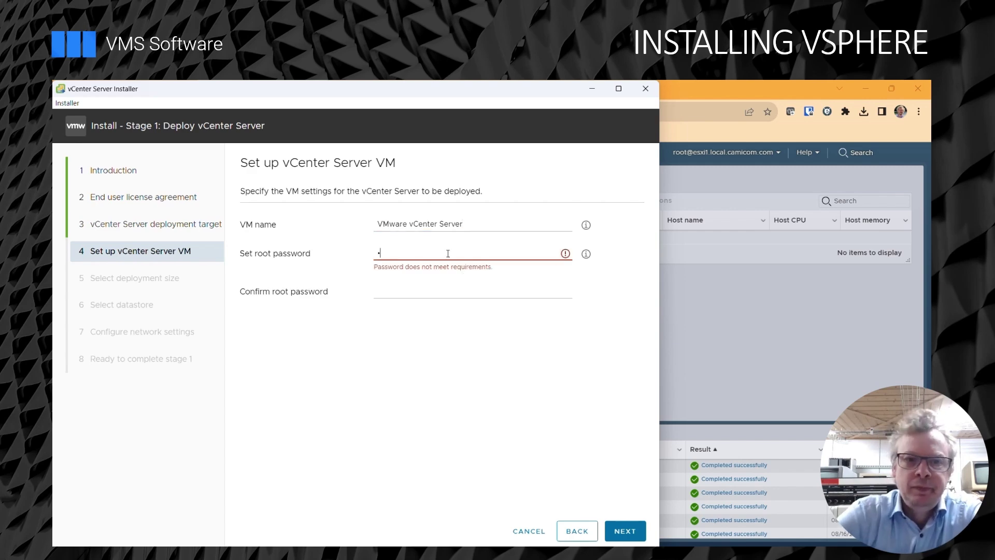
text(Mware1234!)
key(Tab)
text(VMware1234!)
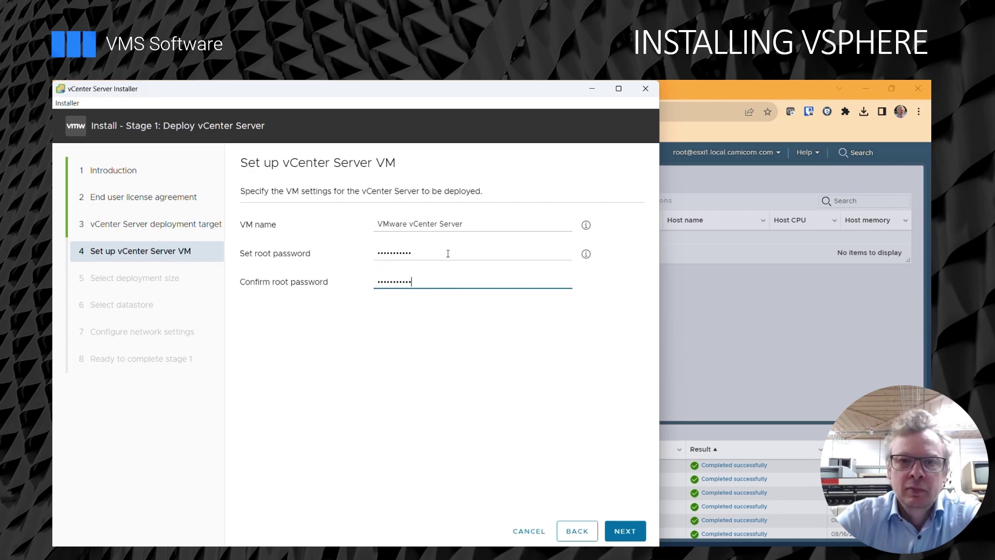
click(625, 531)
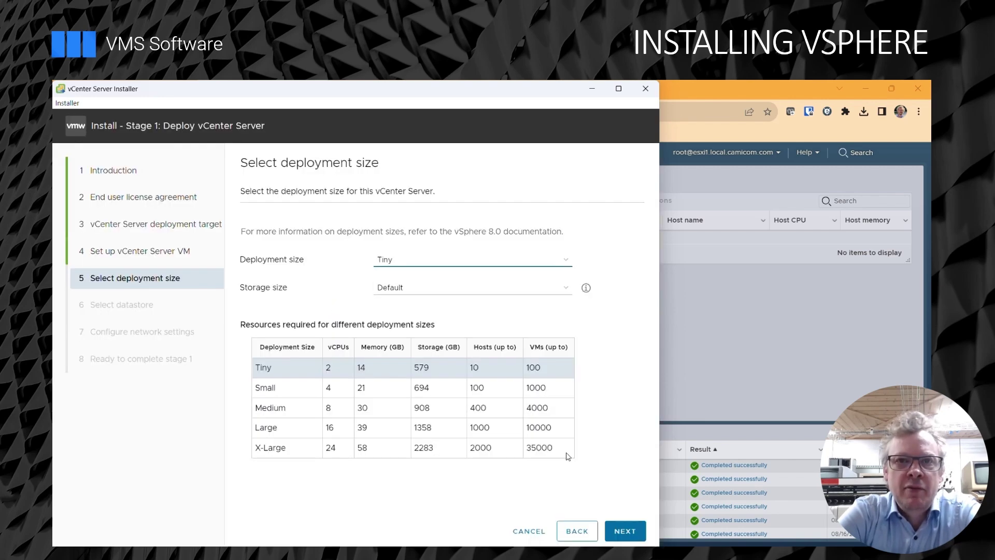
Choose the Tiny deployment size and the nasstore datastore with thin disk mode enabled.
click(634, 537)
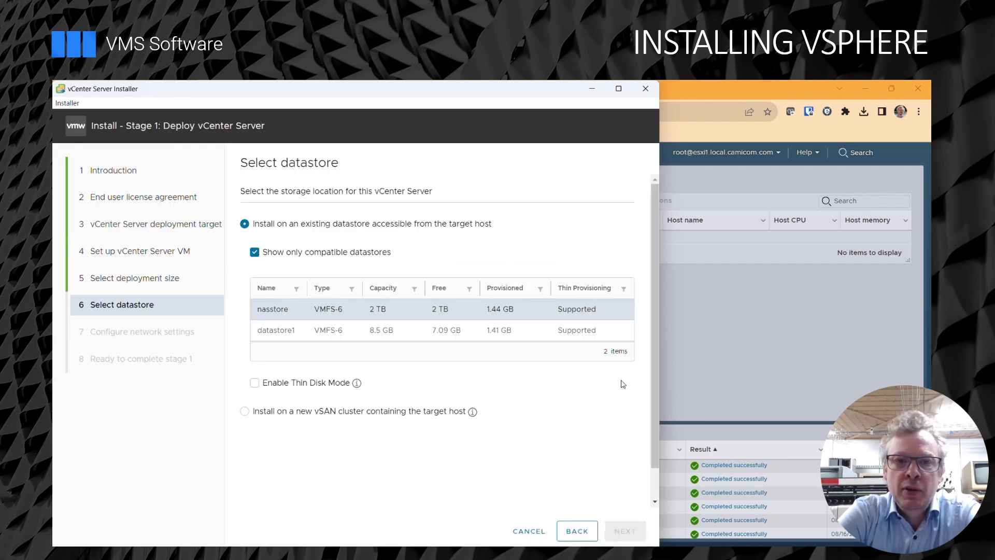
click(255, 383)
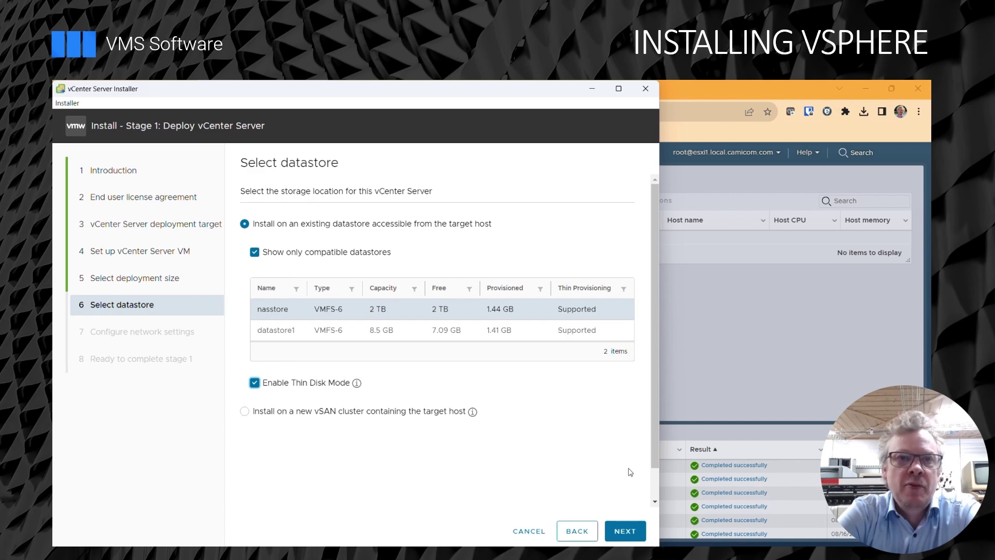
click(627, 532)
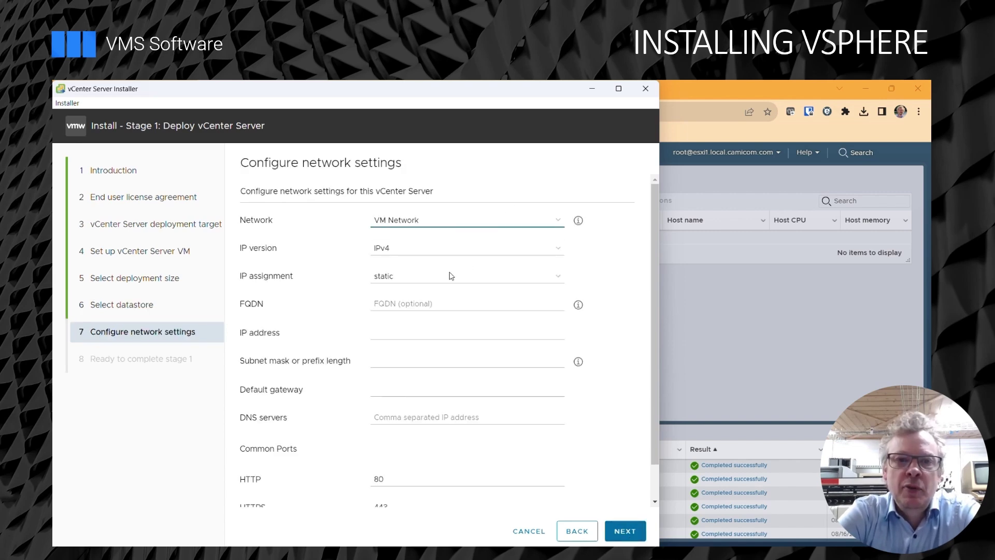
Enter the appliance network settings with static IP 172.16.8.254 and start the deployment.
click(447, 302)
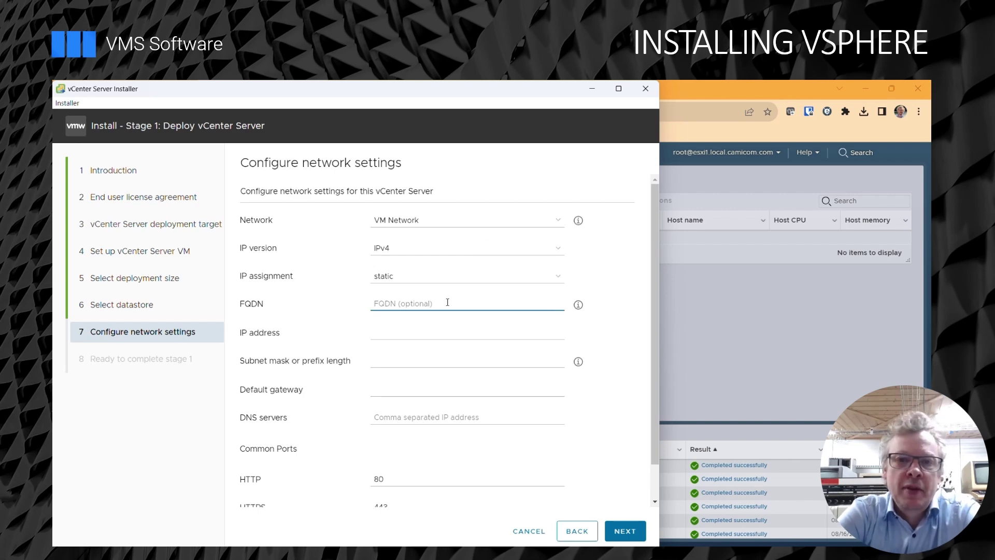
click(618, 531)
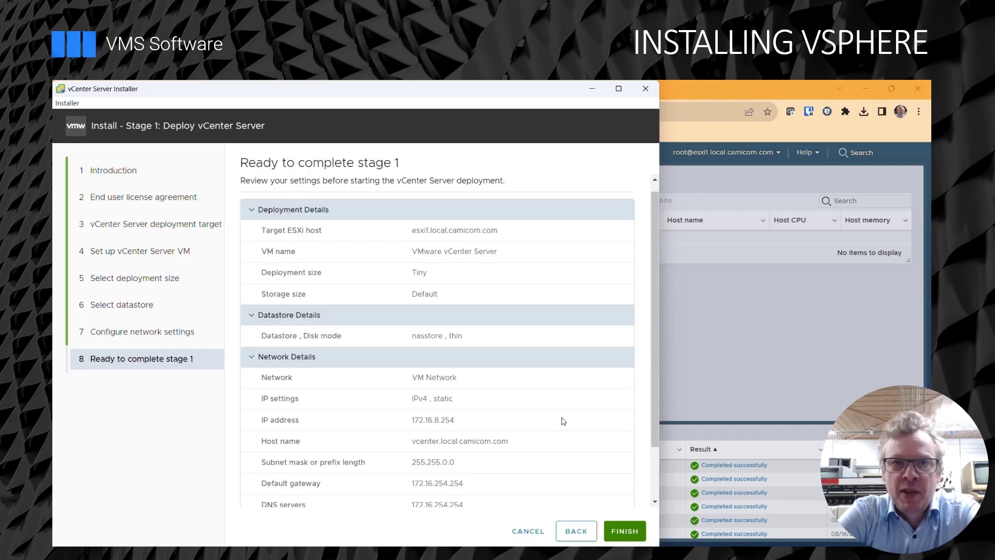
scroll(564, 422, down, 3)
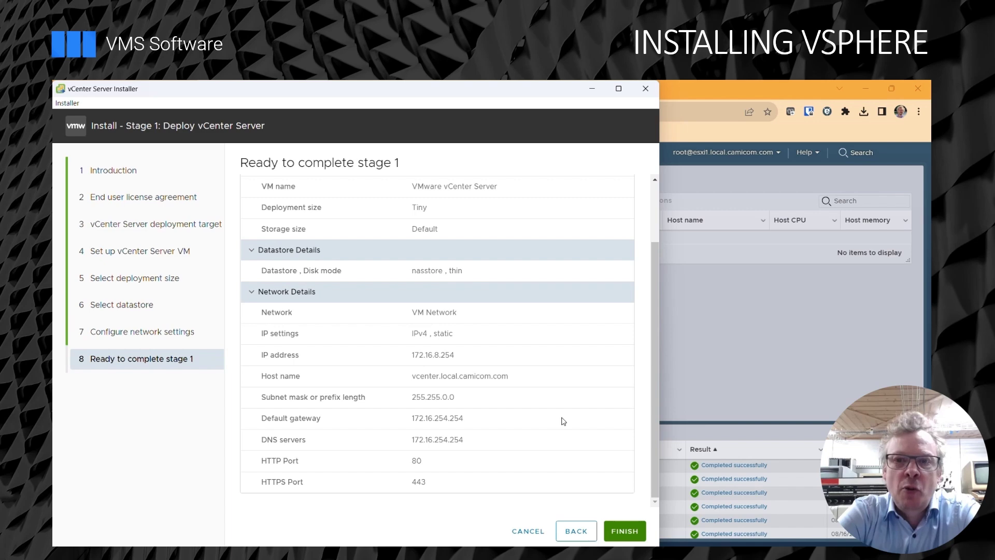
click(625, 531)
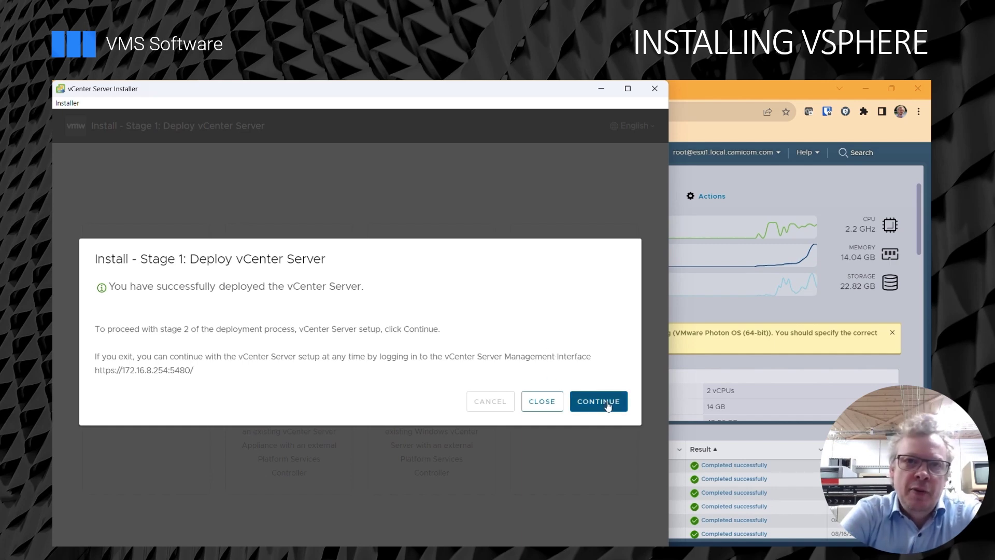
Keep host time sync and SSH on, and set SSO domain vsphere.local.camicom.com with a password.
click(604, 408)
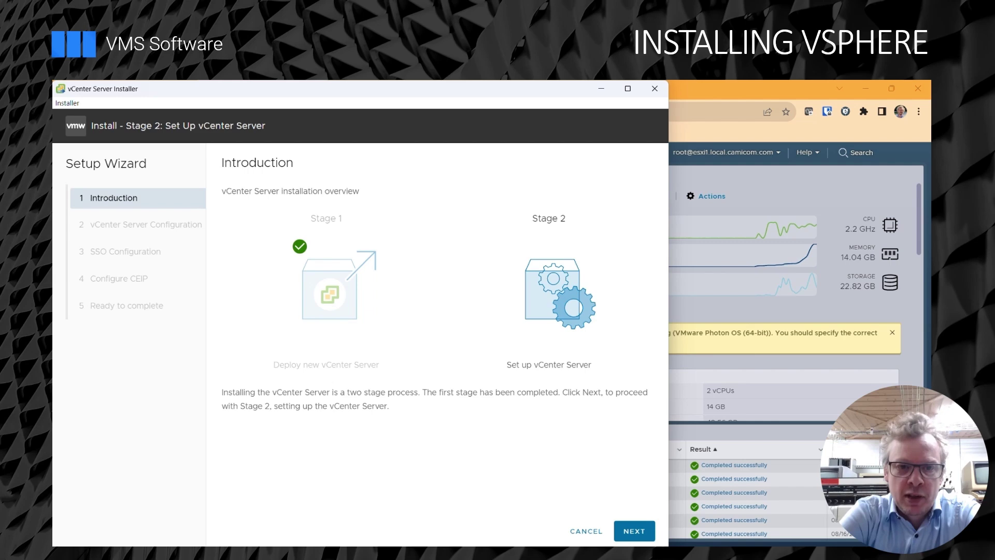
click(643, 540)
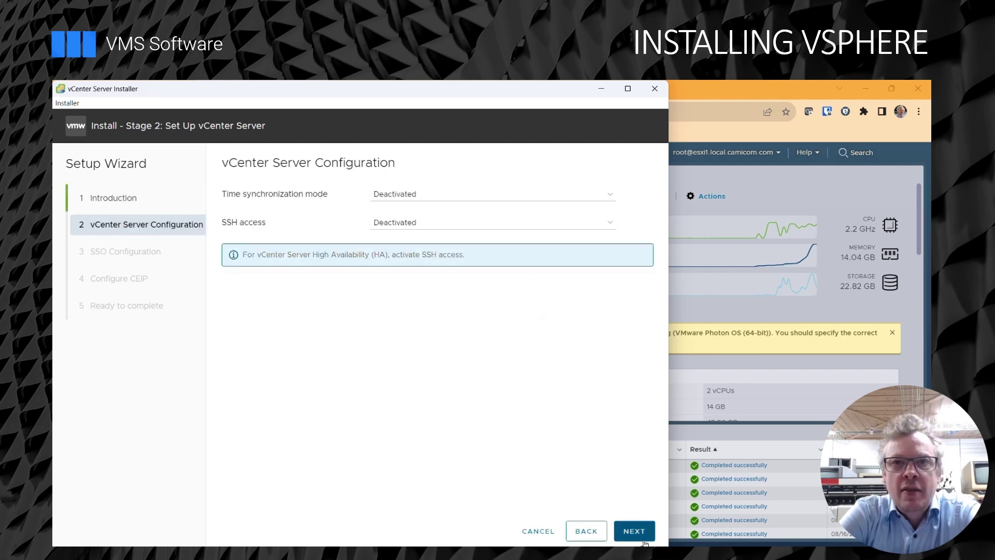
click(635, 535)
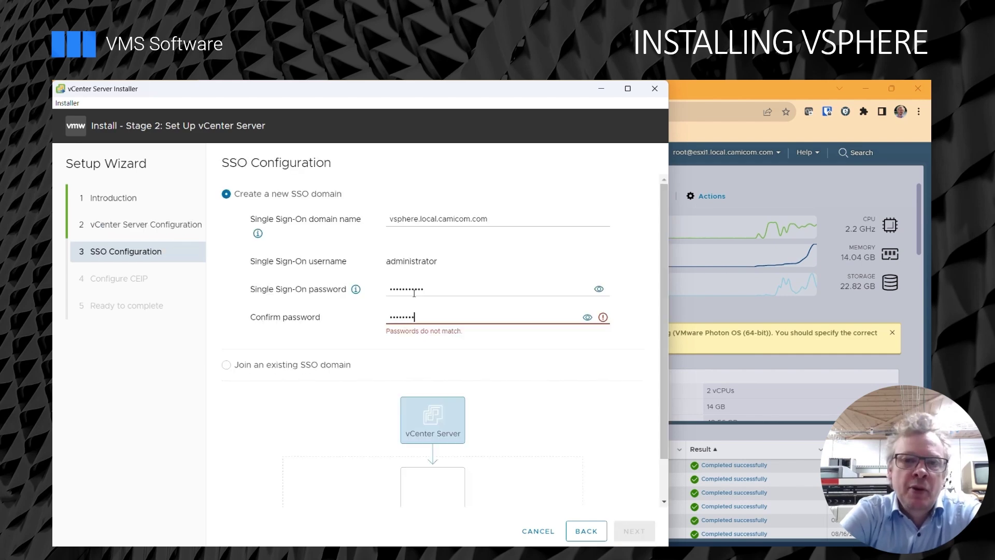
text(••)
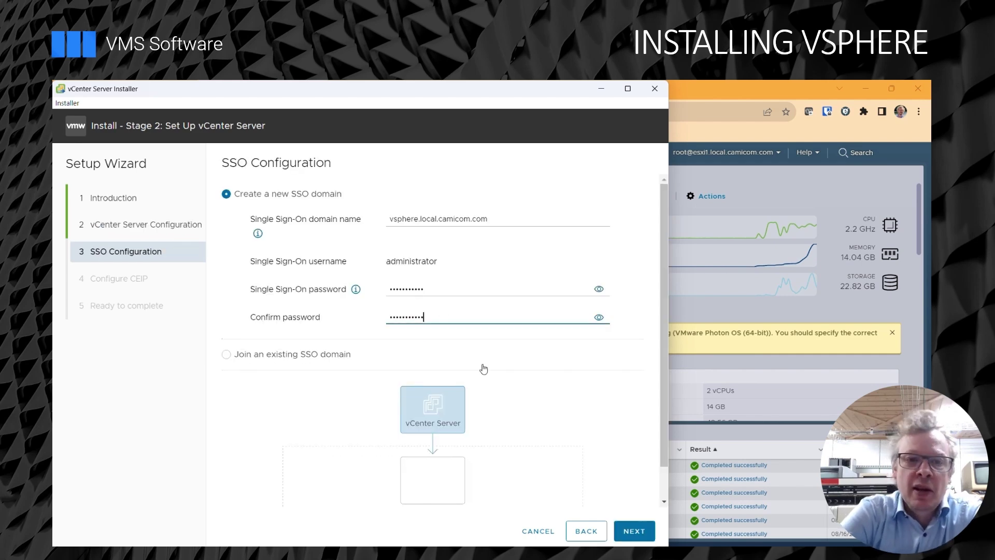
click(637, 539)
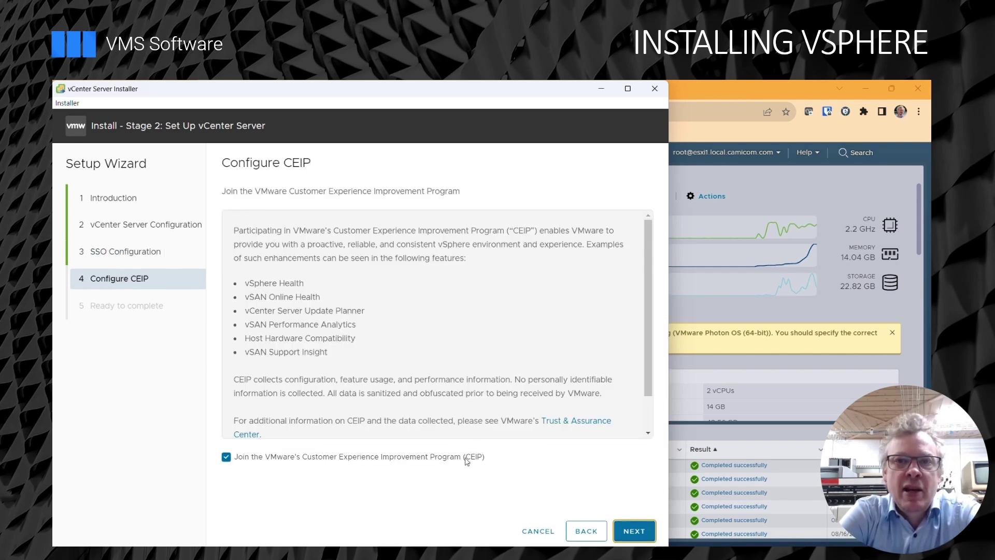
Accept the CEIP choice, finish stage 2 past the warning, and close the installer.
click(644, 538)
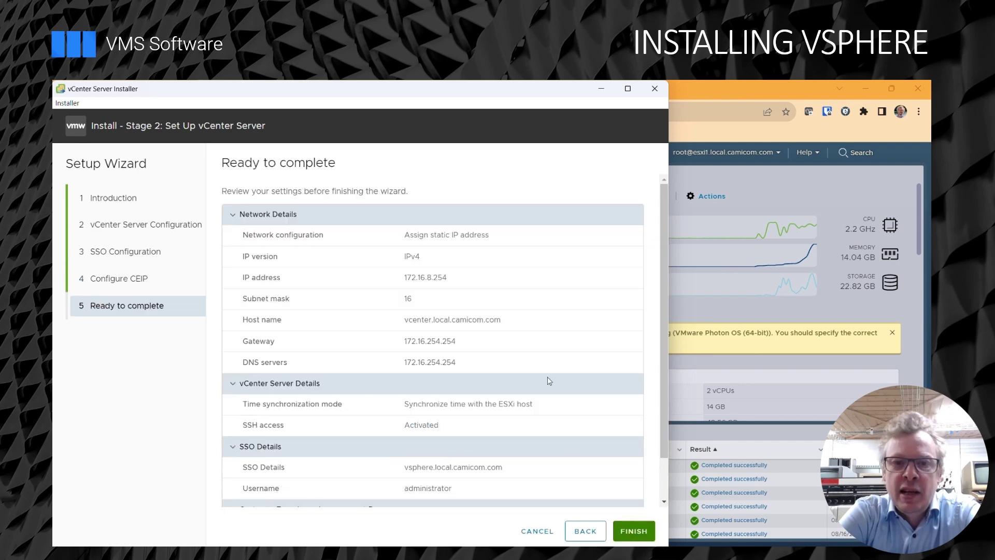
click(634, 532)
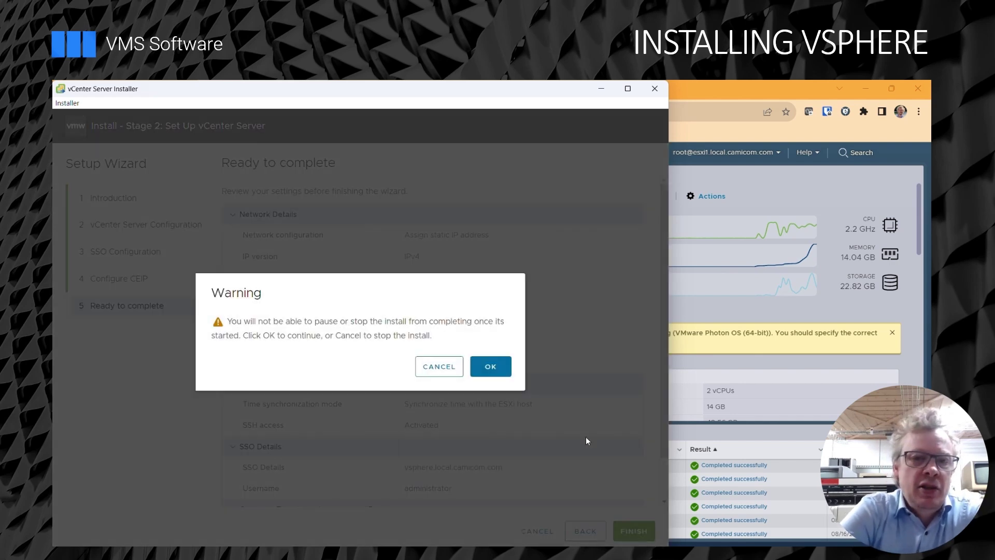
click(477, 364)
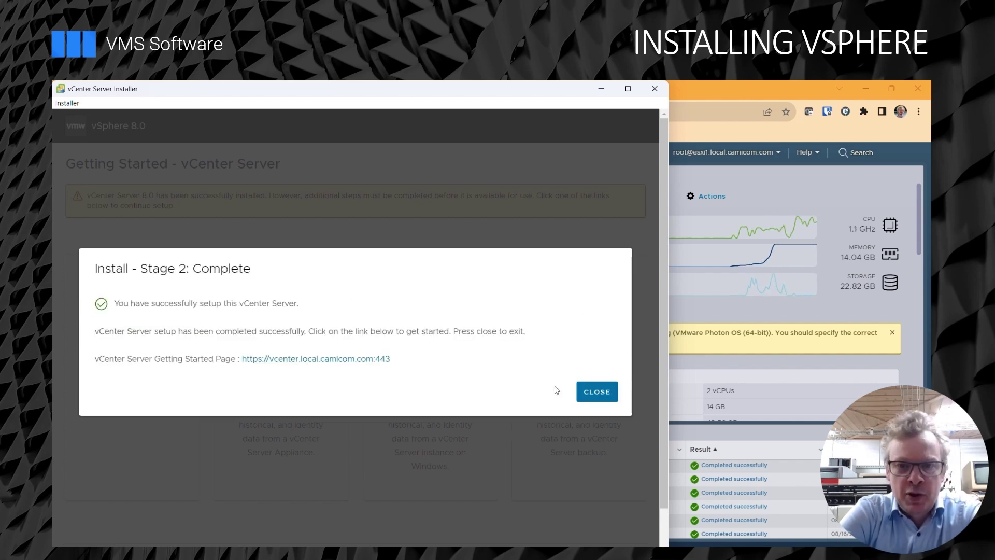
click(596, 391)
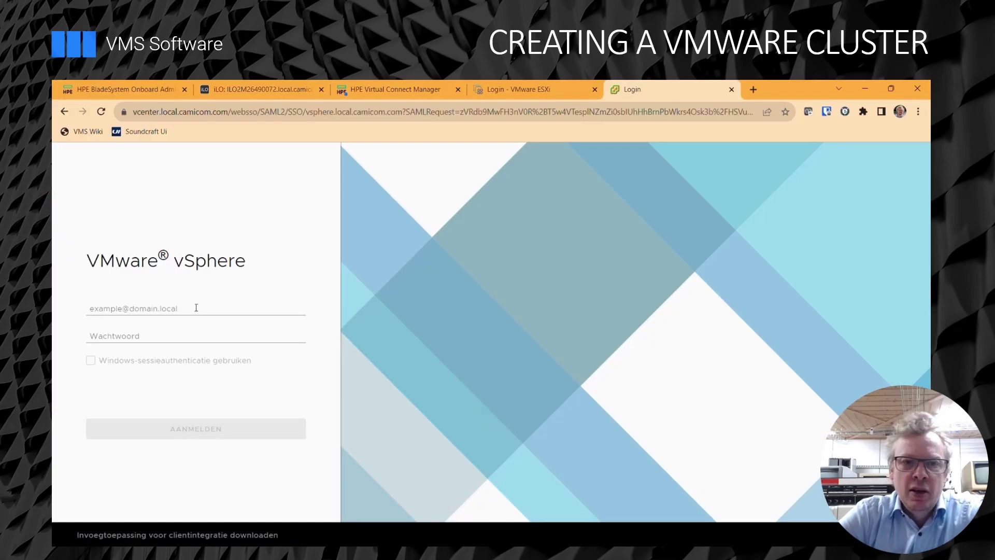
Sign in to the vSphere Client with the saved administrator account and its password.
click(197, 307)
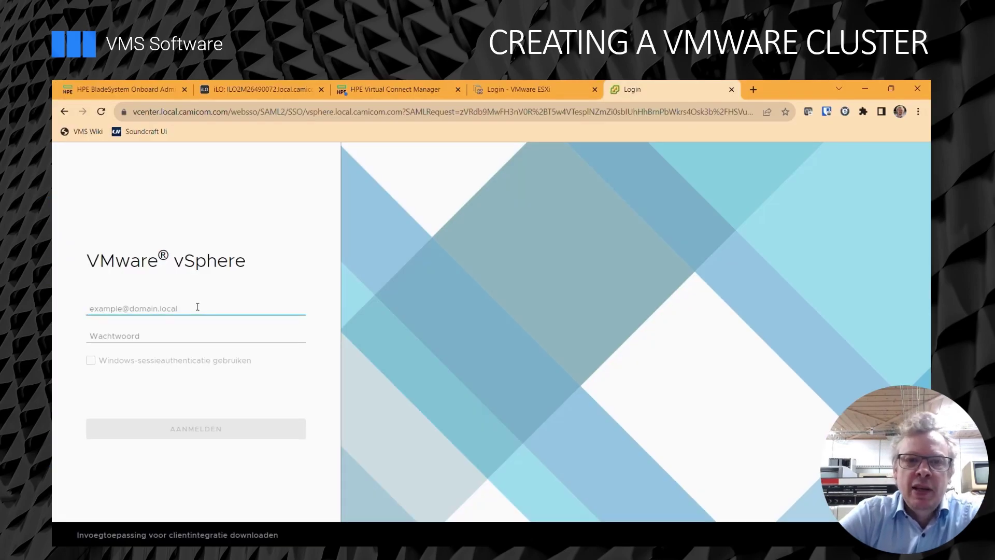
text(admi)
key(Down)
key(Return)
key(Tab)
text(*)
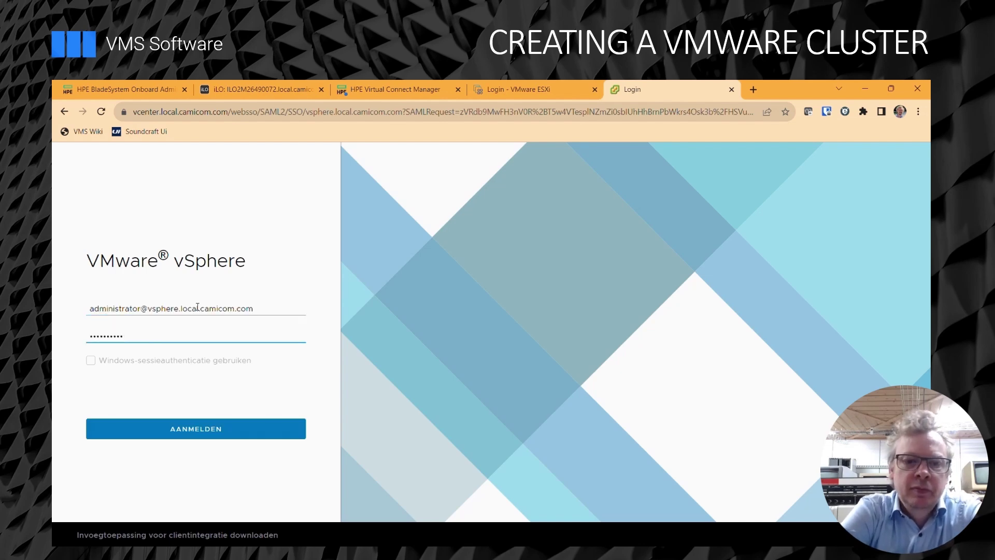
key(Return)
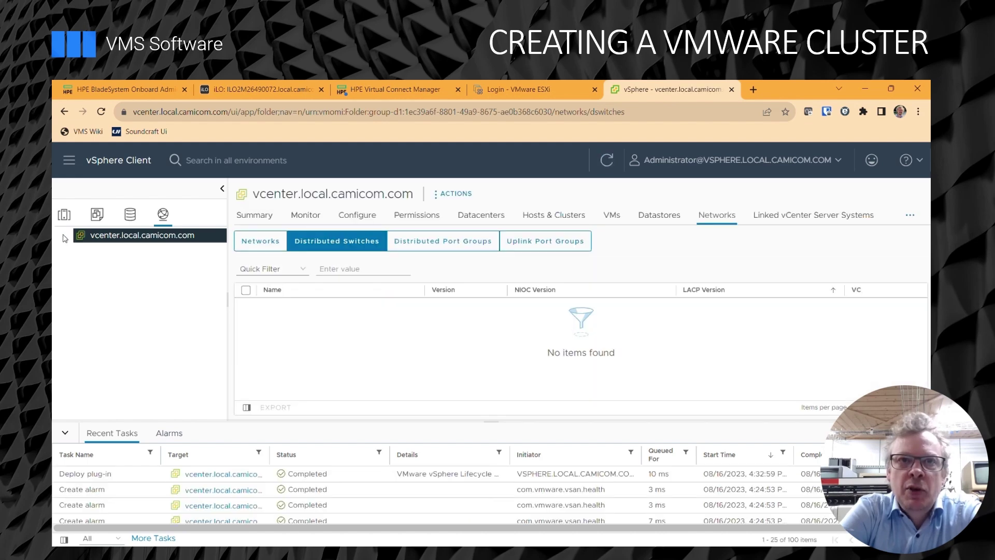
Create a datacenter named Datacenter under vcenter.local.camicom.com and select it.
click(464, 194)
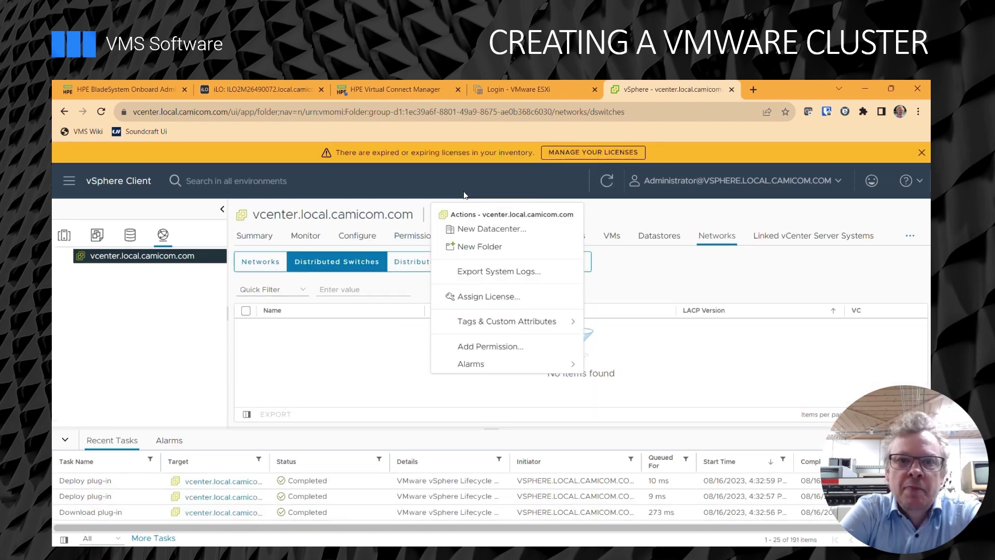
click(480, 233)
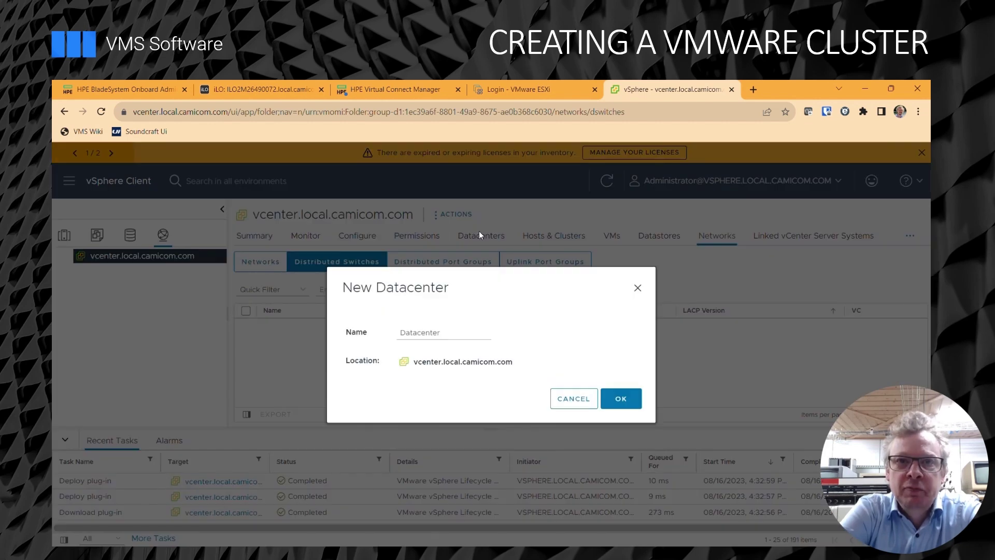
click(615, 397)
click(105, 272)
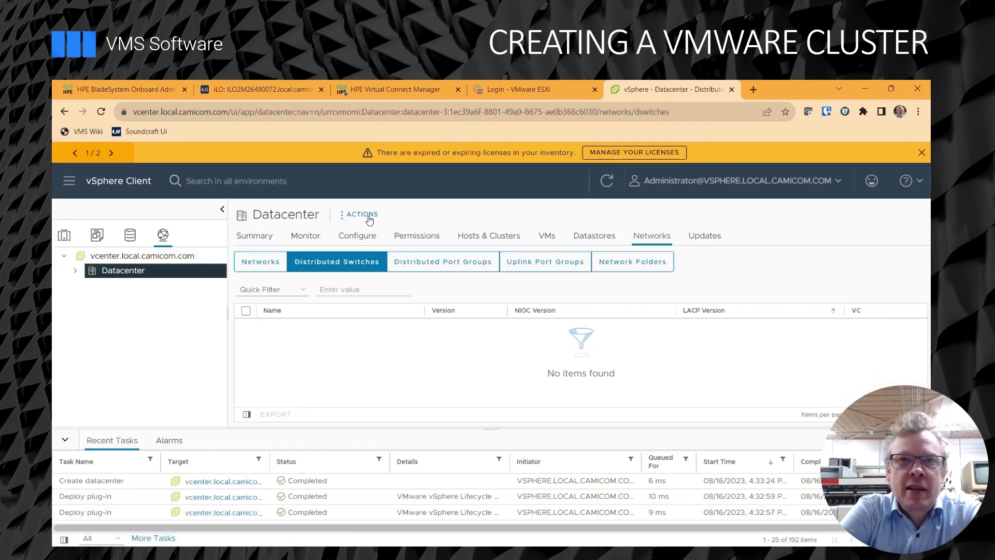
Name a new cluster 'Cluster', importing its image from a new host with cluster-level configuration management.
click(362, 215)
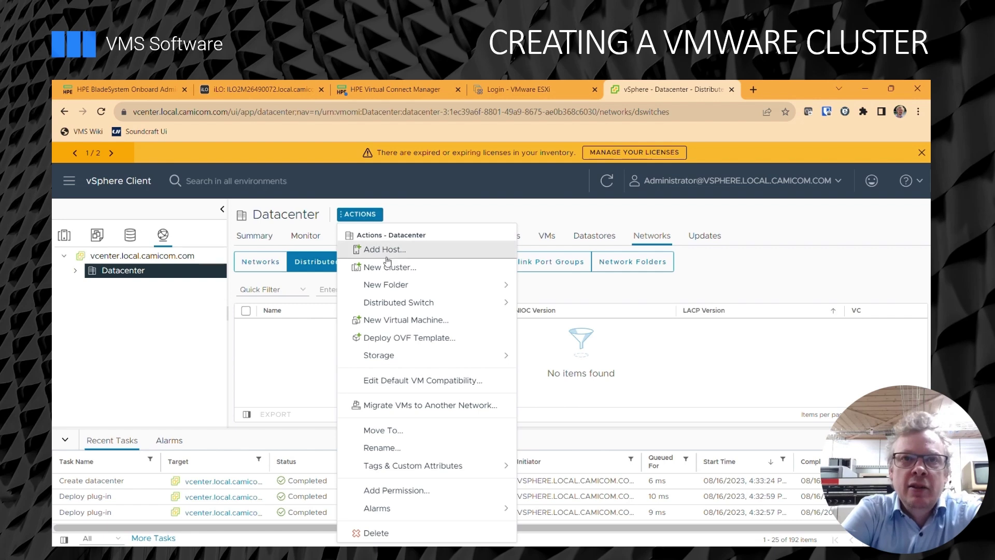
click(400, 267)
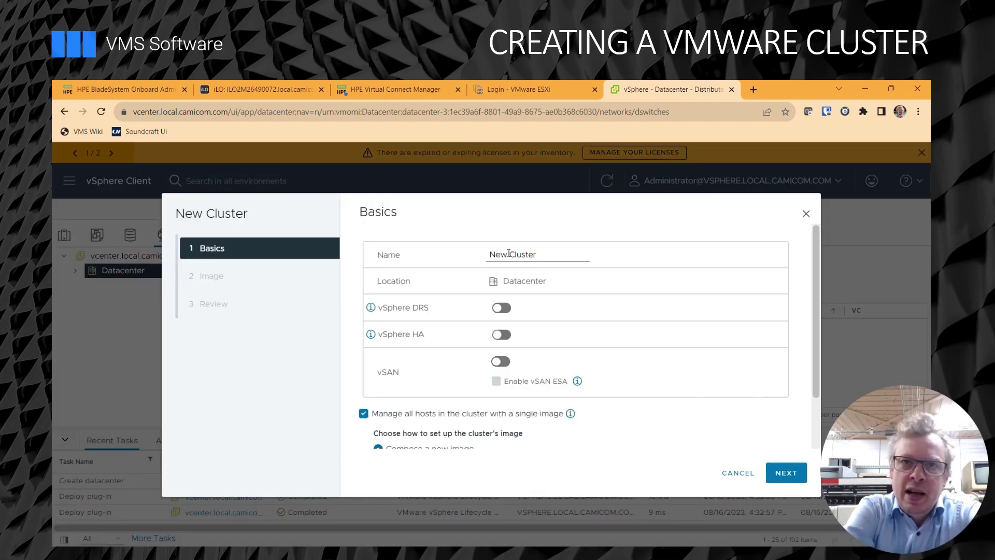
drag(510, 254, 431, 264)
key(BackSpace)
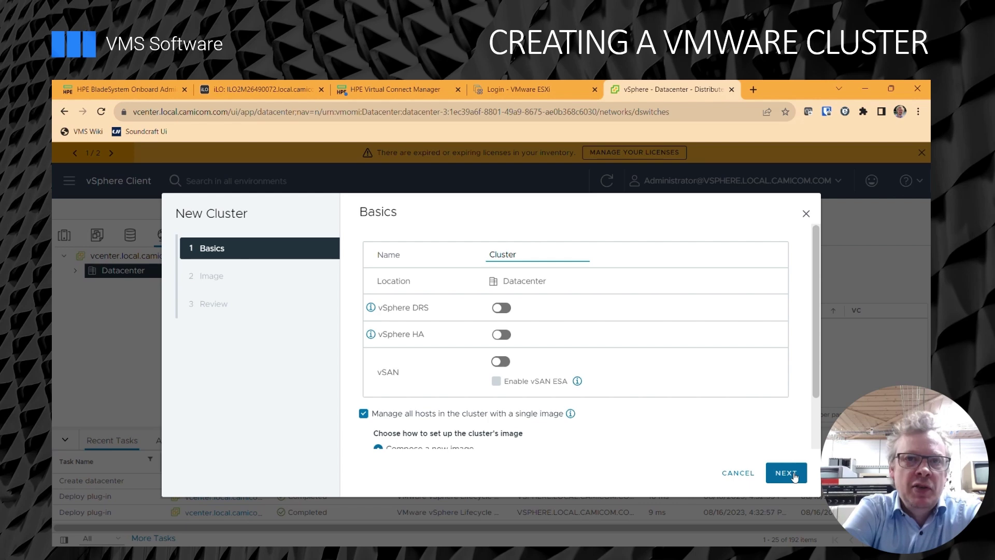
scroll(712, 435, down, 2)
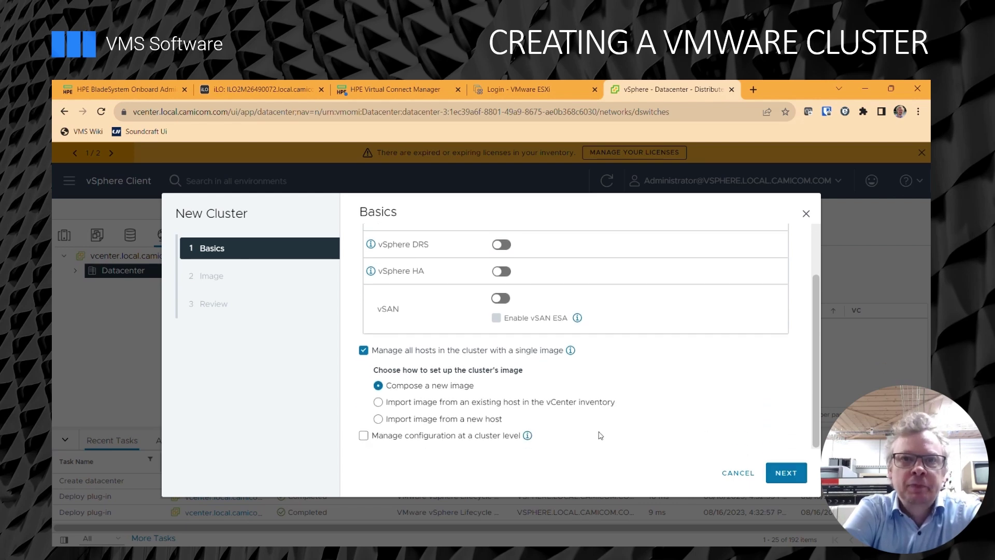
click(468, 425)
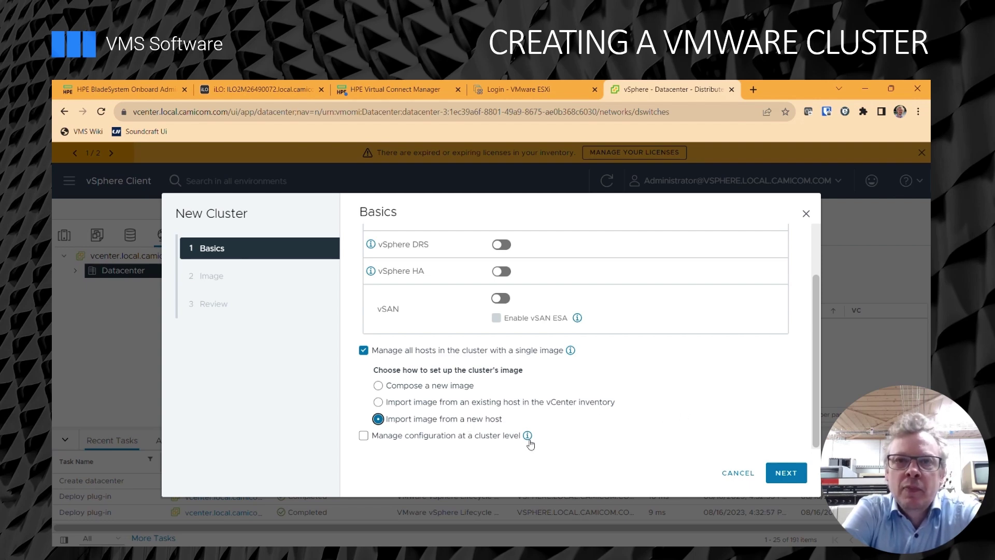
click(436, 439)
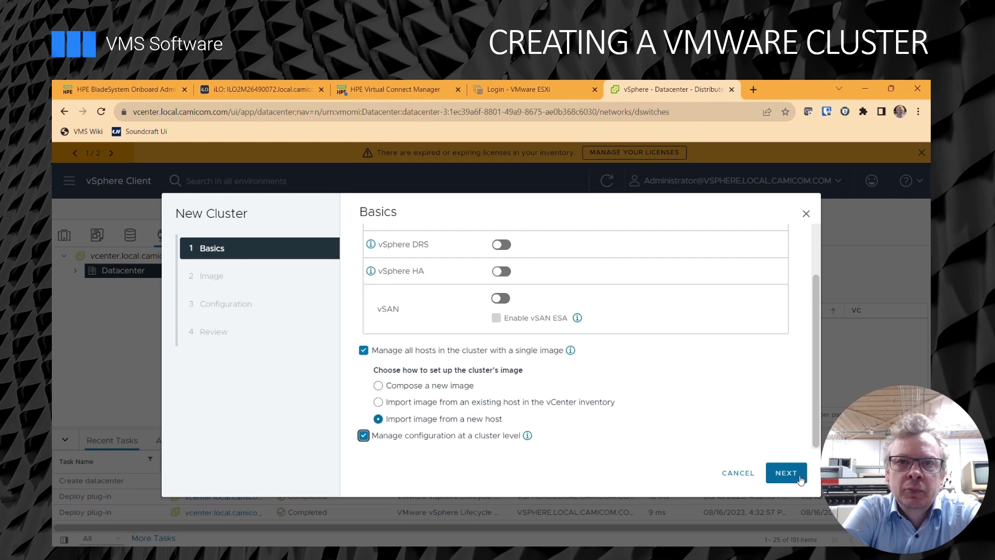
click(800, 479)
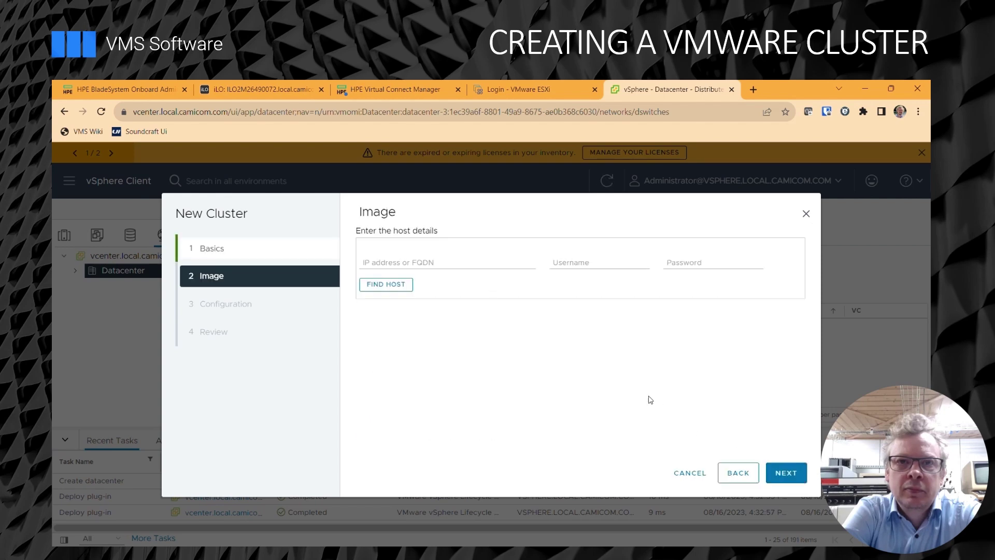
Locate host 172.16.8.1 with root credentials and accept its certificate.
click(449, 261)
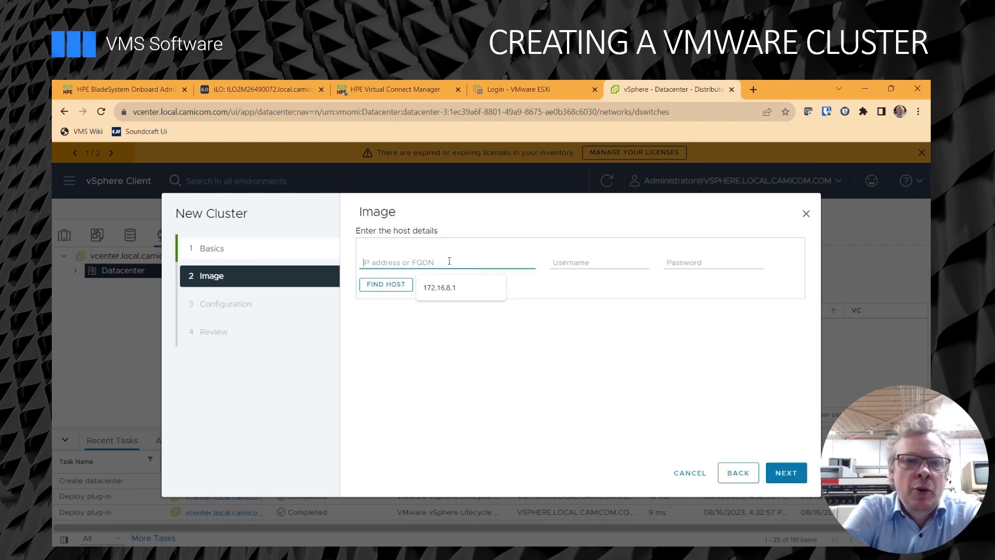
click(445, 291)
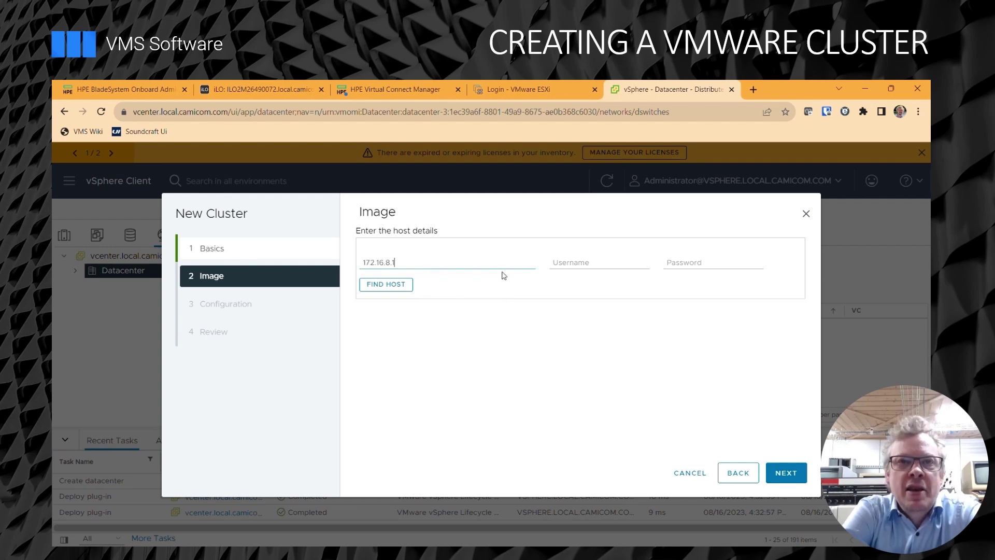
click(575, 262)
text(root)
key(Tab)
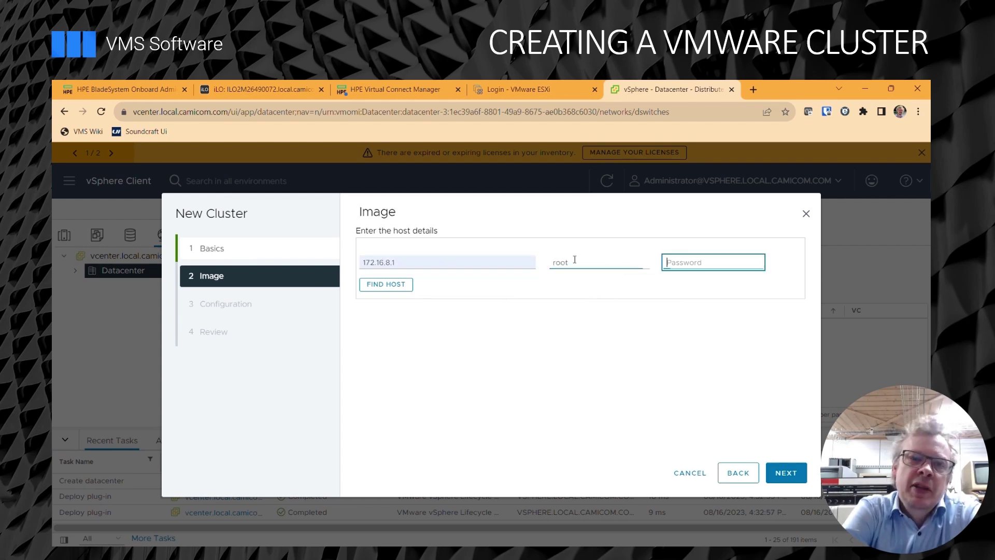
text(*******)
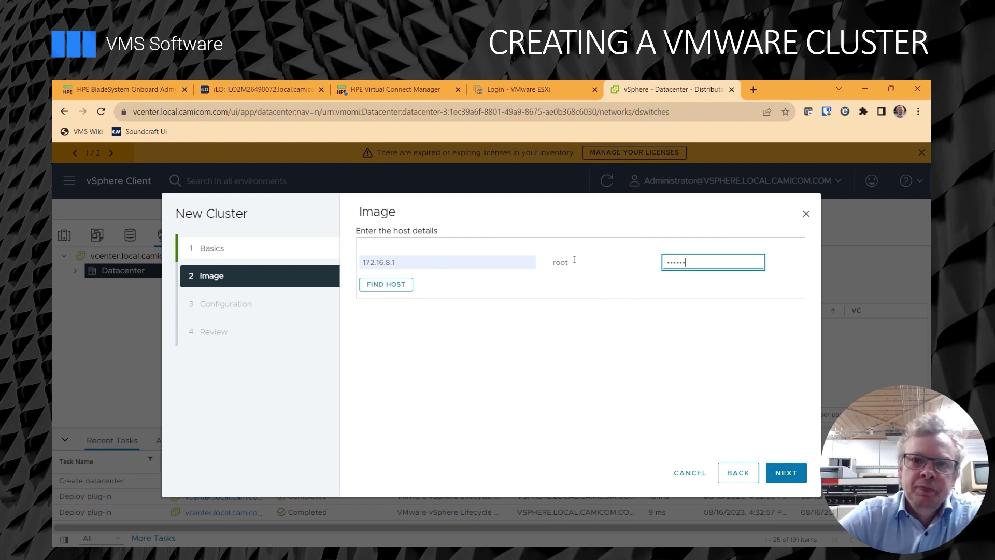
text(**)
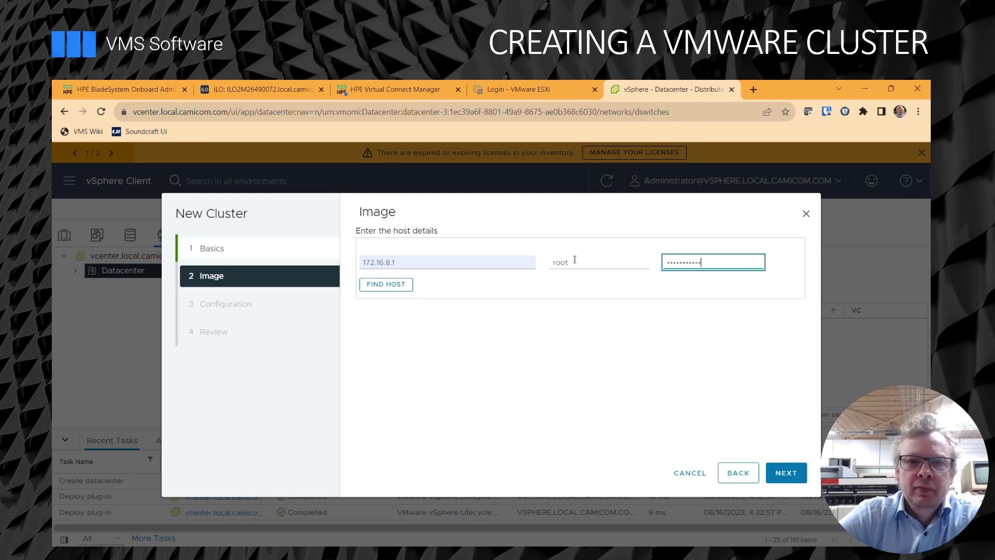
click(395, 289)
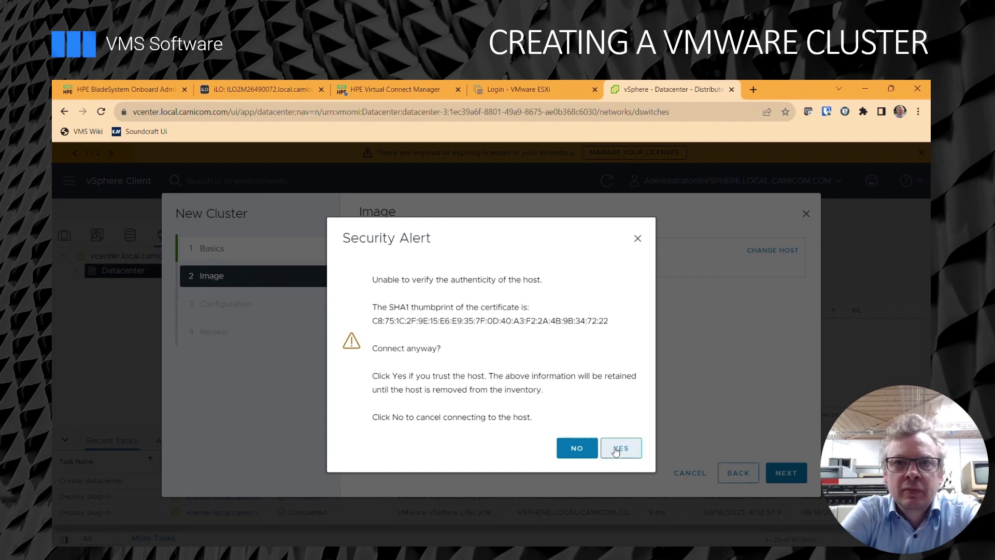
click(618, 448)
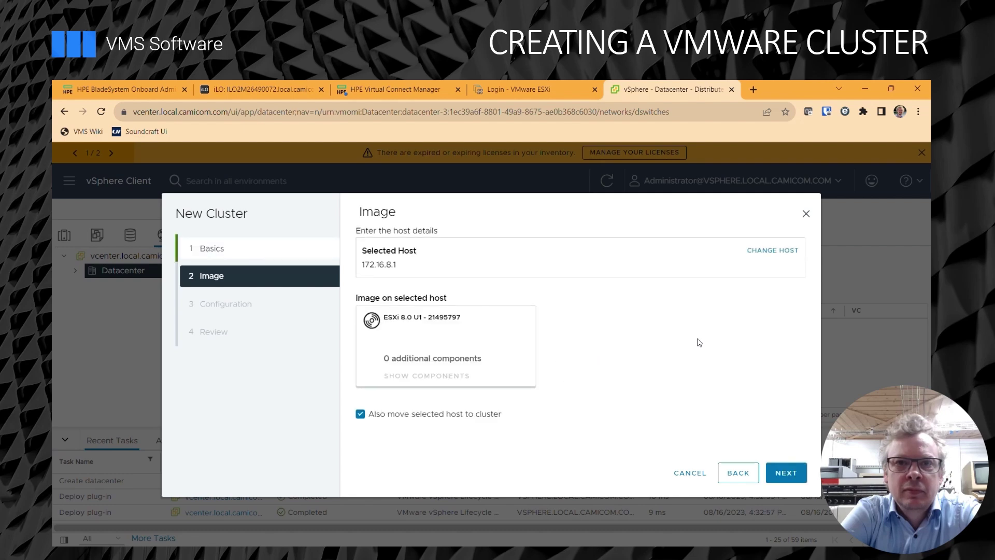
Complete the remaining wizard pages to create Cluster from that host's image.
click(790, 474)
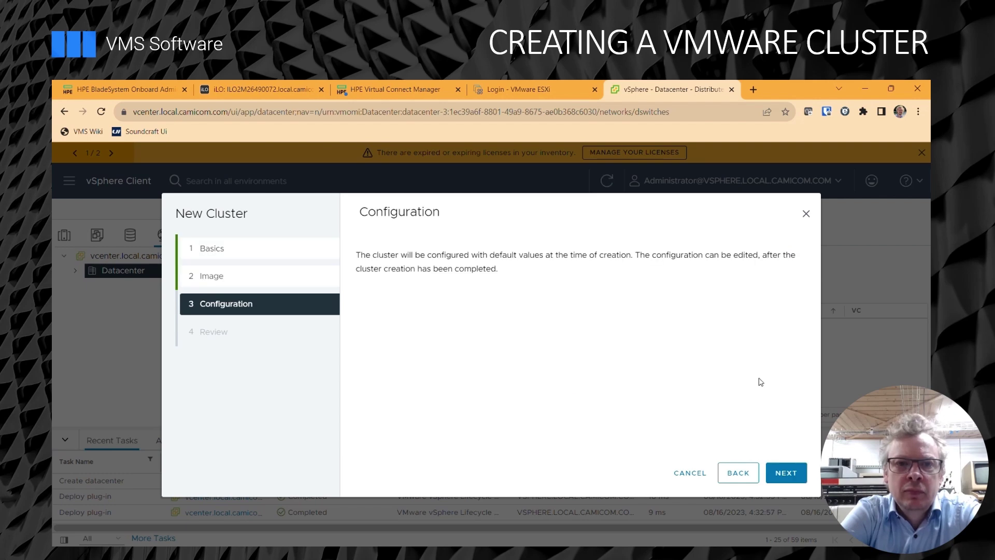
click(797, 474)
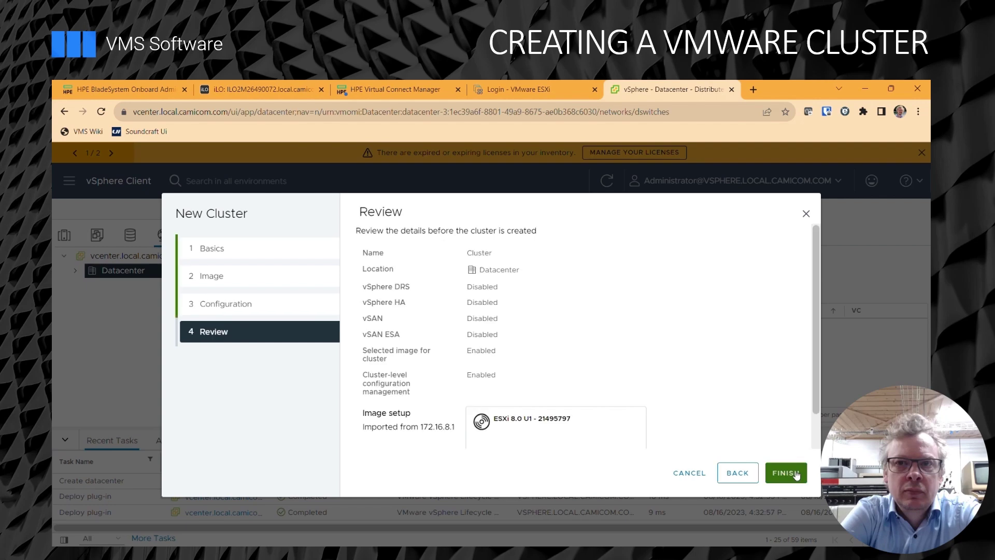
click(787, 474)
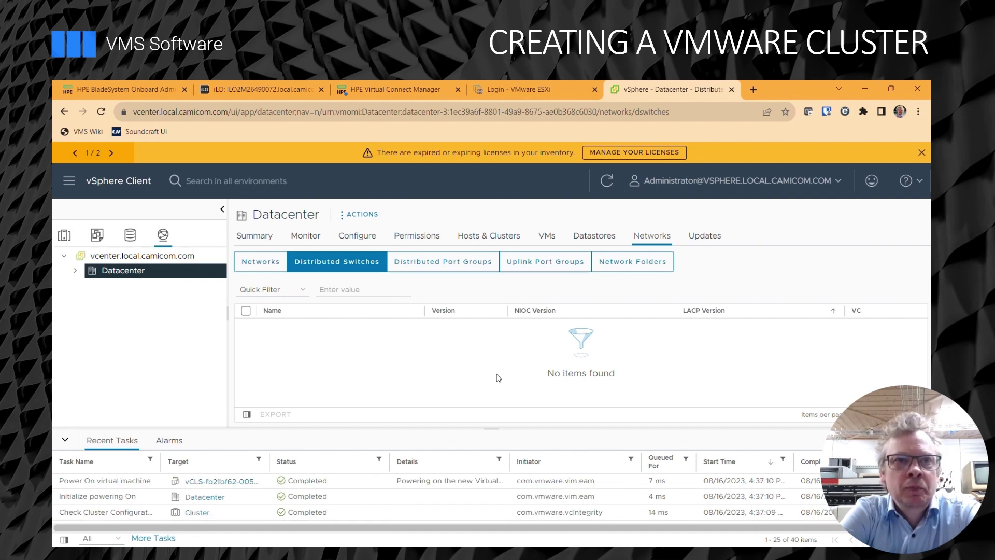
Expand vCenter > Datacenter > Cluster in Hosts and Clusters, open Cluster, and show its actions.
click(76, 271)
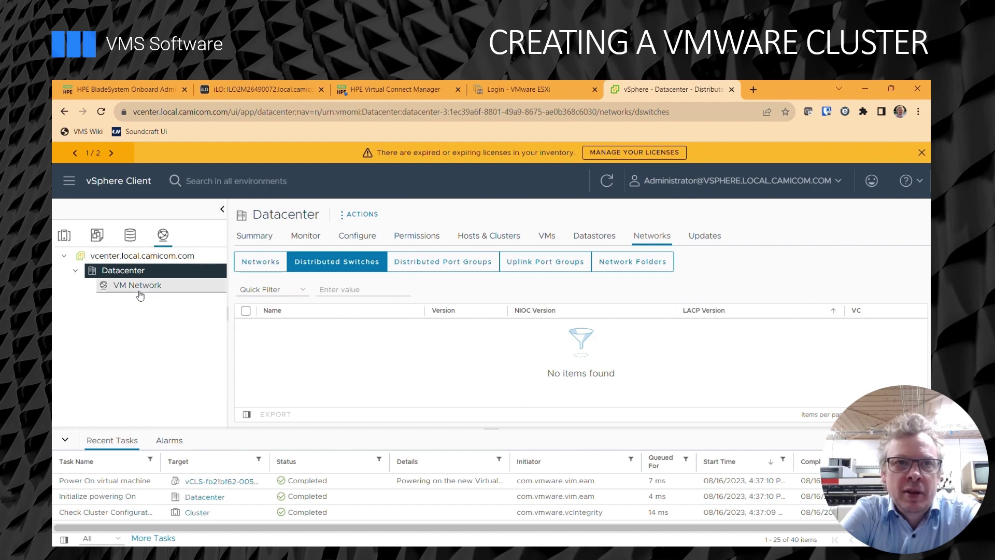
click(97, 236)
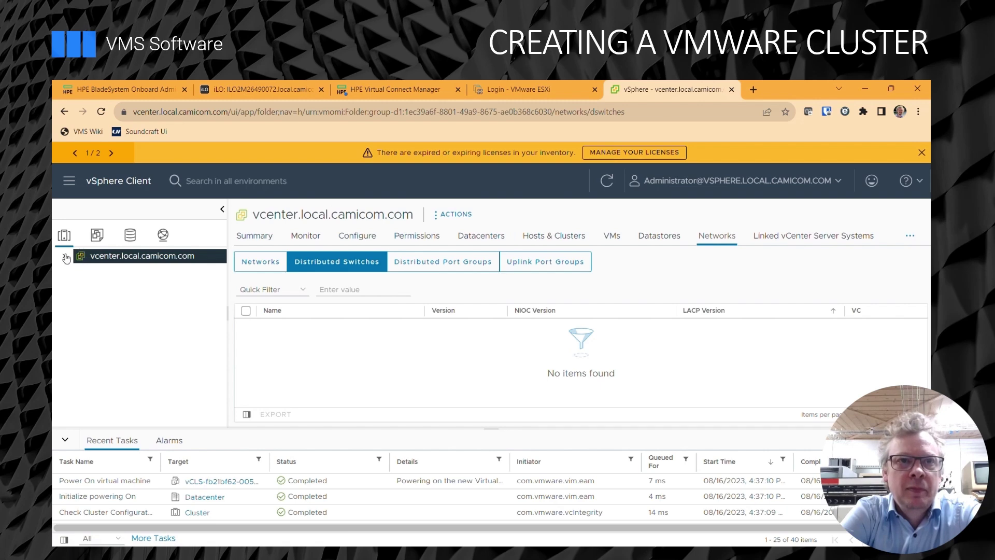
click(63, 257)
click(75, 271)
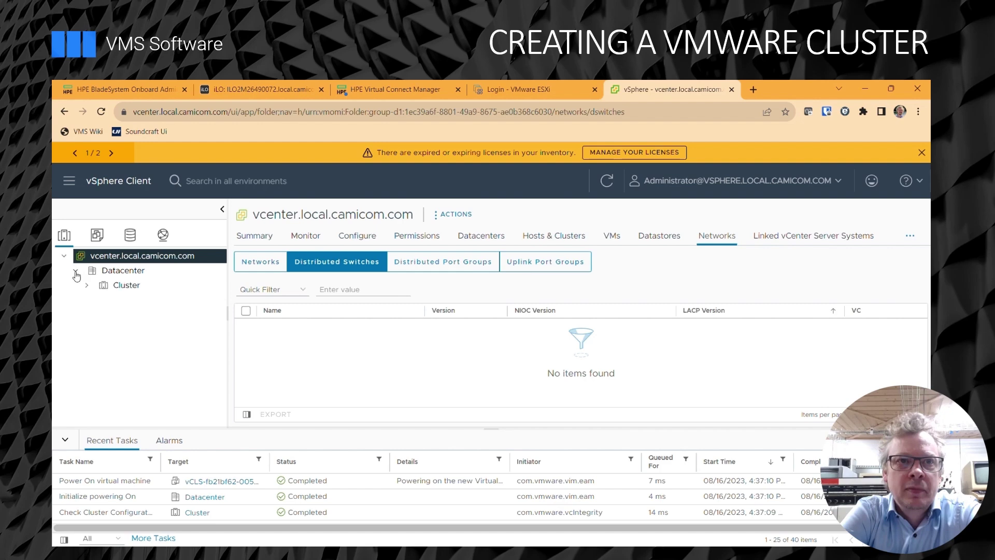
click(86, 285)
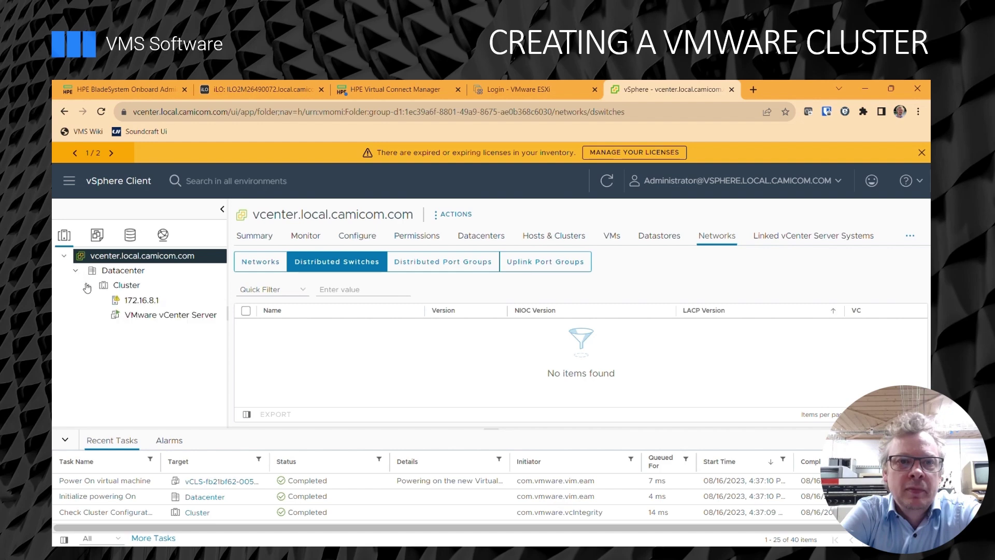
click(126, 286)
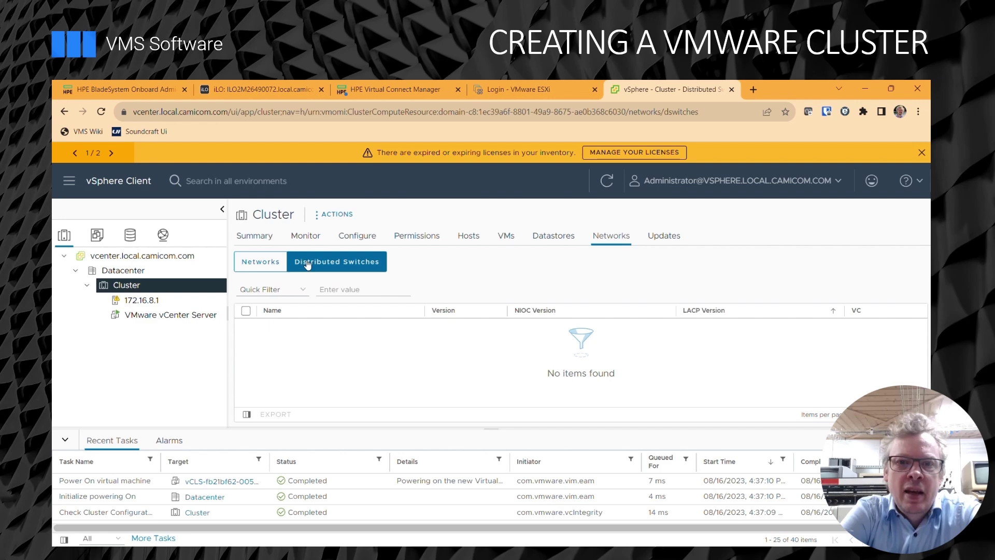
click(340, 214)
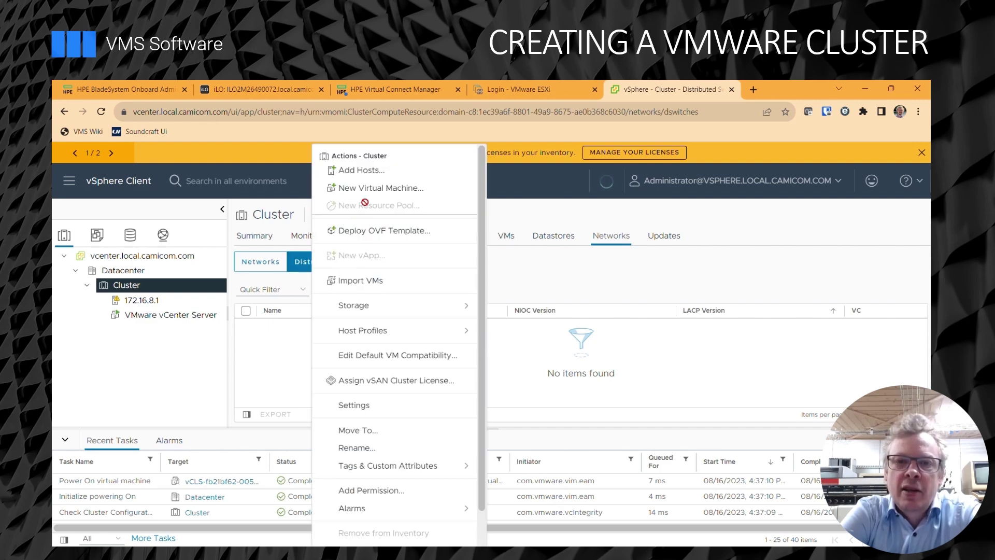
Enter host 172.16.8.2 with user root and its password to add to Cluster.
click(371, 172)
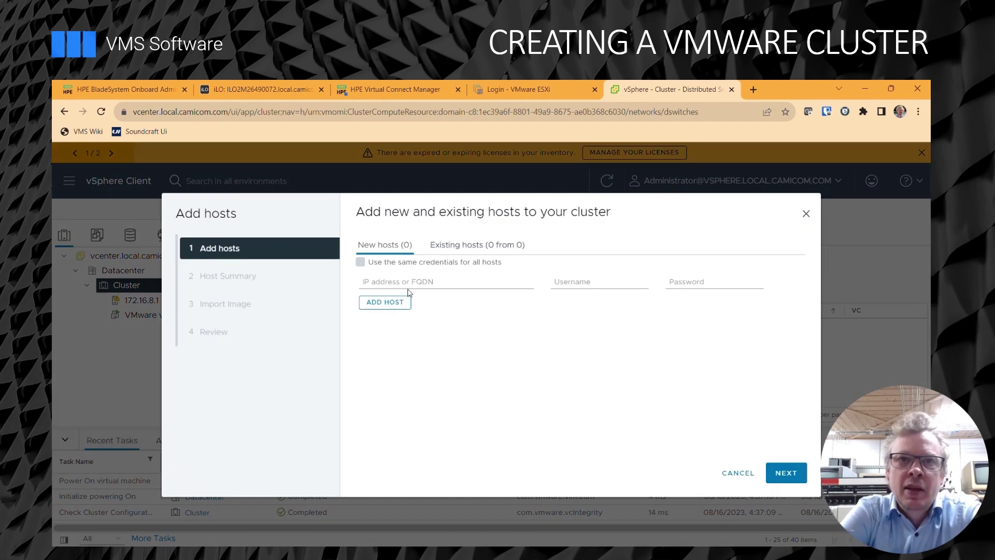
click(413, 284)
text(172.17.8.)
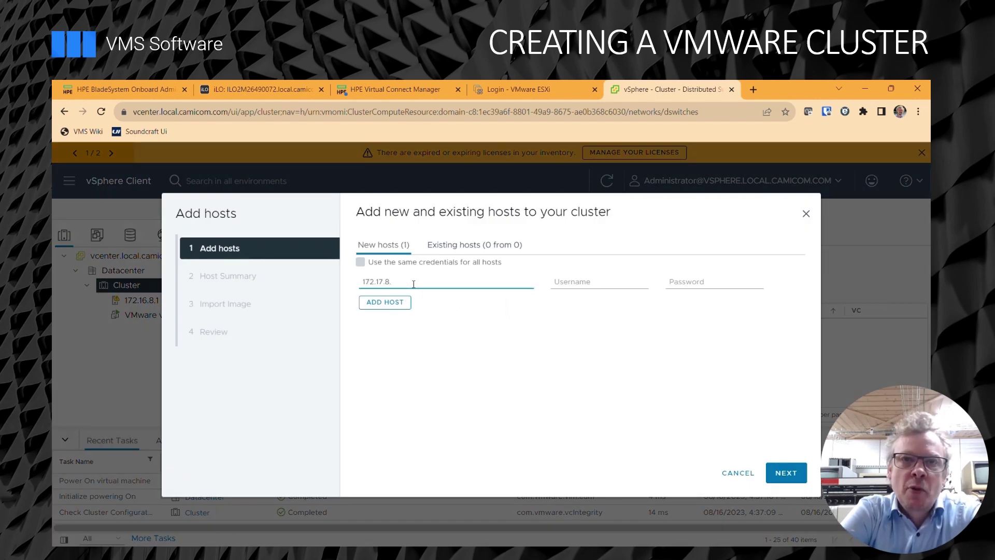
text(2)
key(Tab)
text(root)
key(Tab)
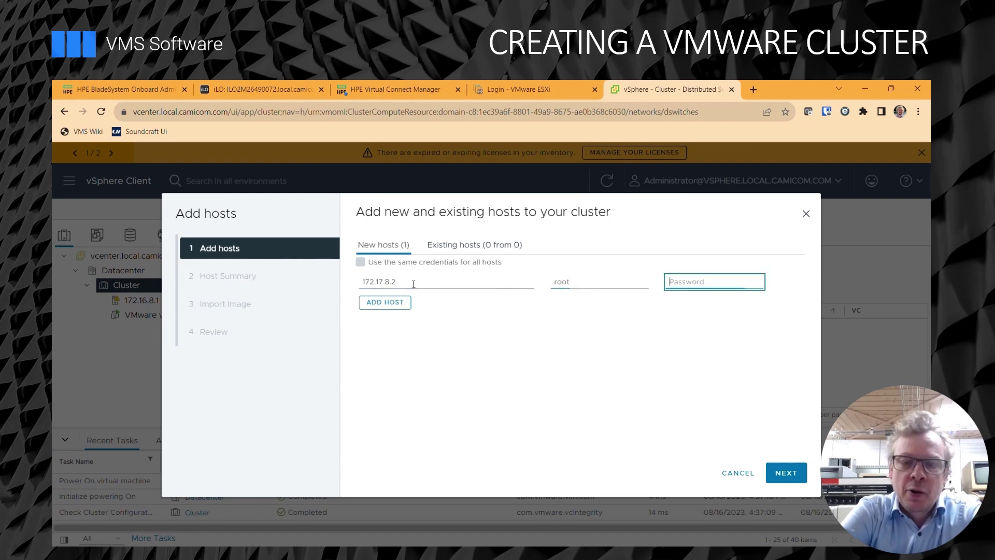
text(*)
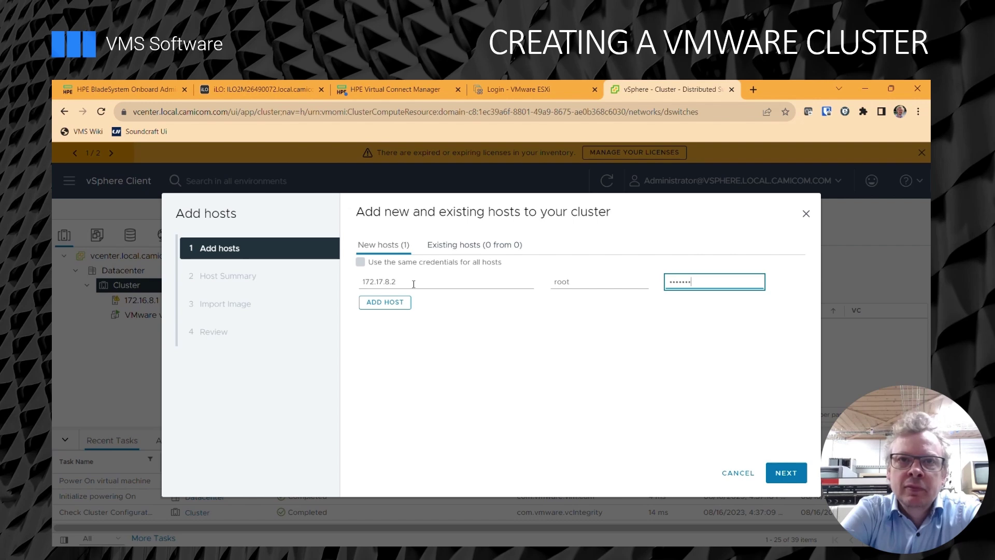
key(Return)
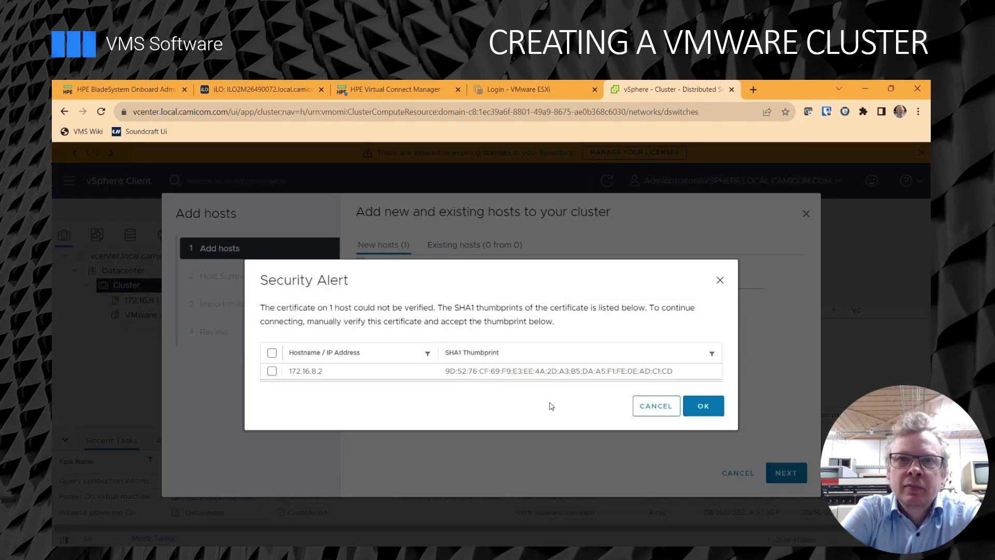
Trust the host's certificate thumbprint and finish adding it without importing an image.
click(272, 371)
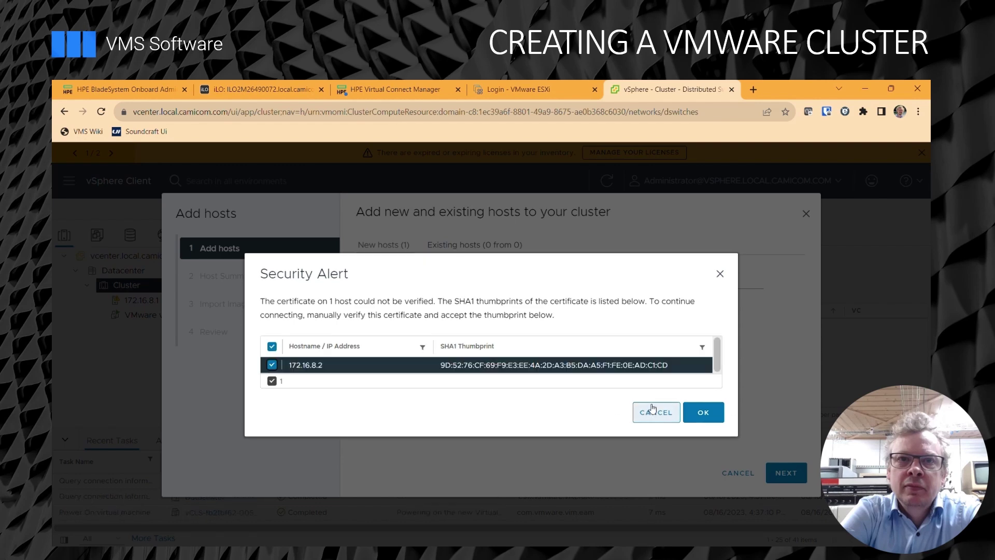
click(703, 409)
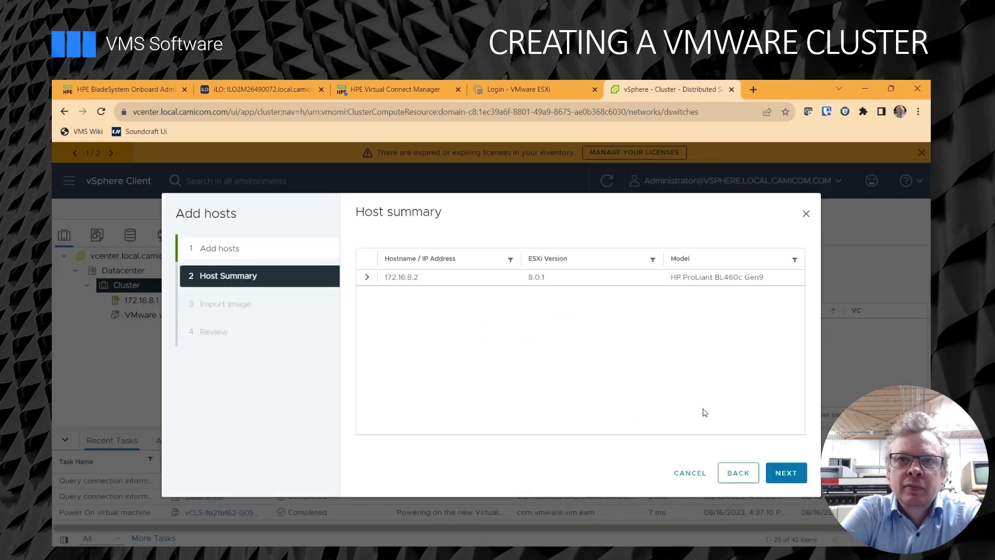
click(797, 479)
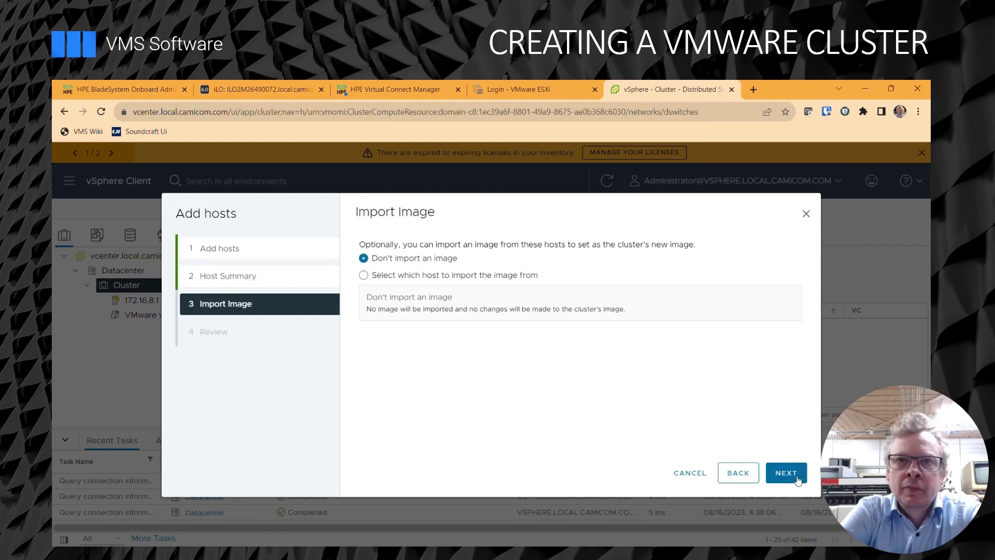
click(799, 480)
click(786, 473)
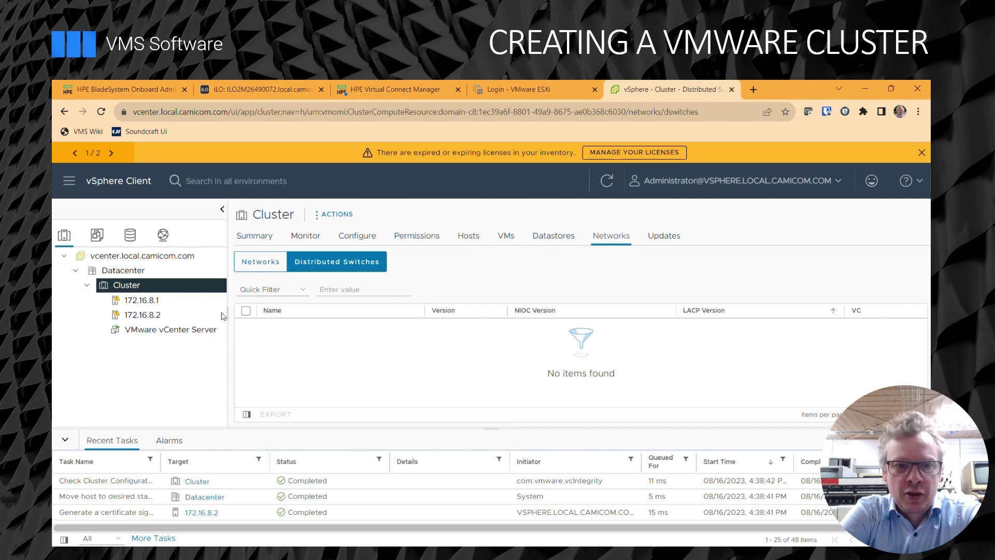
Check host 172.16.8.2's datastores, then view its Storage Adapters configuration showing vmhba0.
click(158, 314)
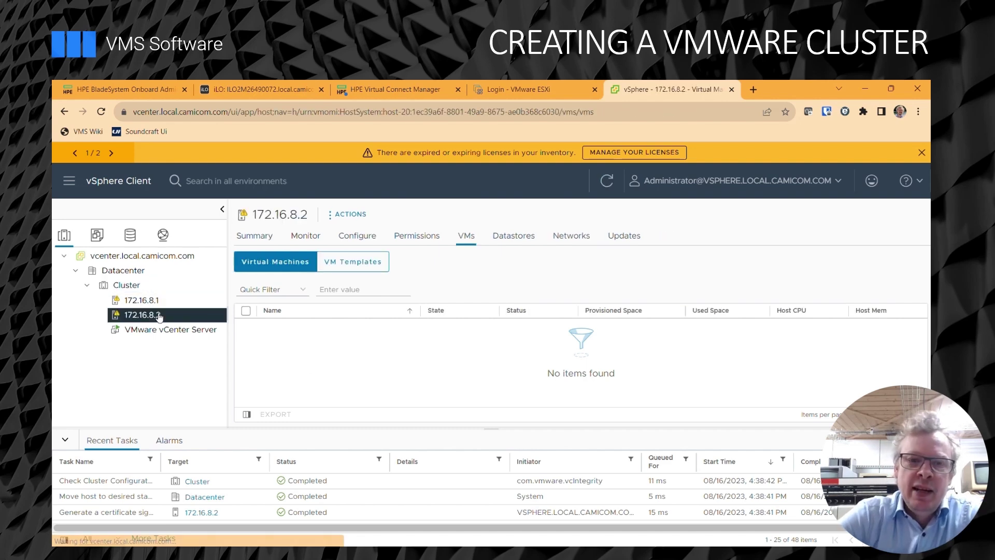
click(524, 238)
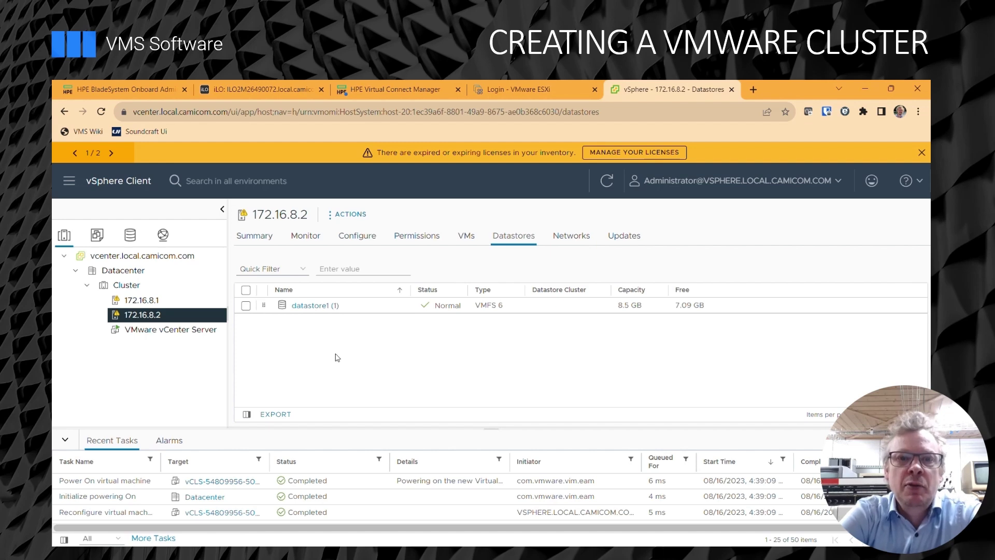
click(358, 238)
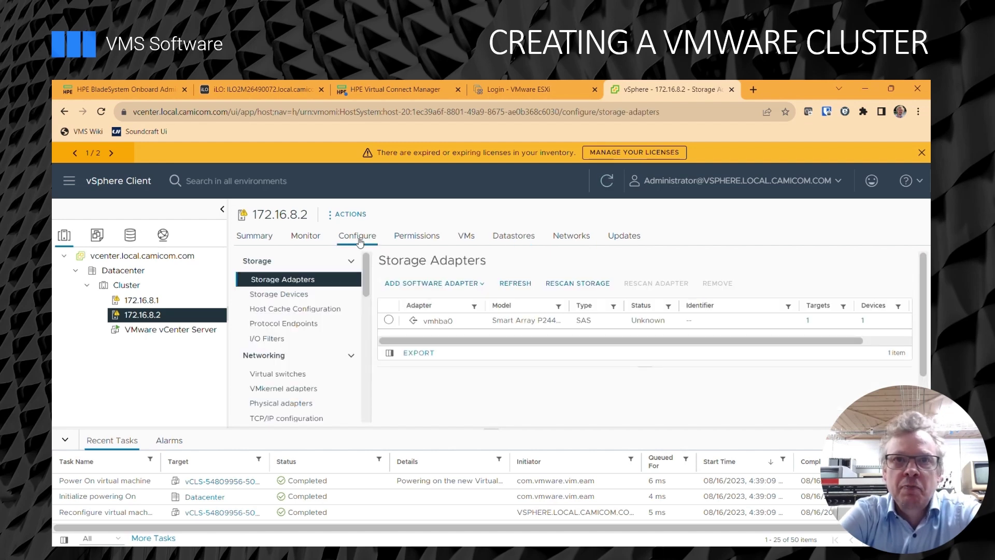
Add a software iSCSI adapter, select the new vmhba64, and show its Dynamic Discovery list.
click(477, 283)
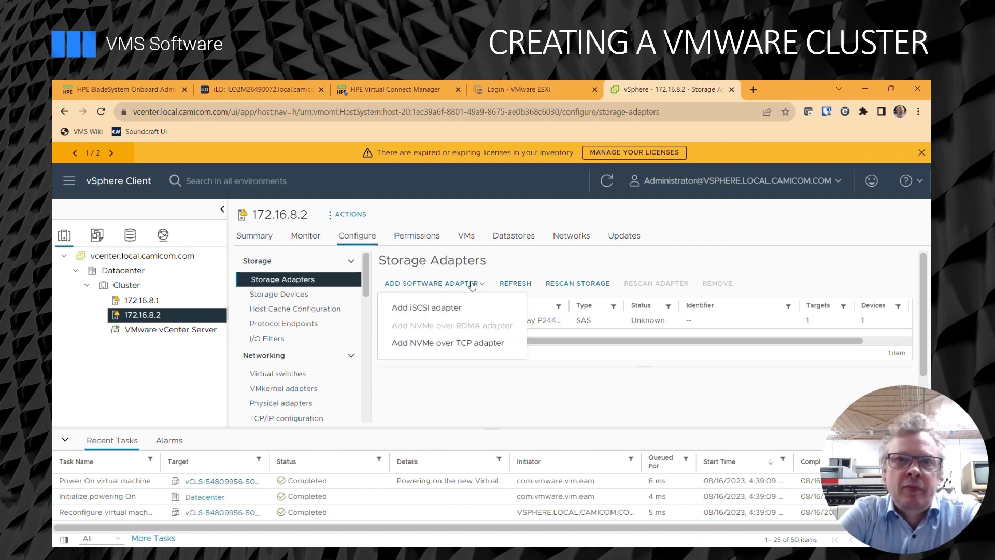
click(442, 309)
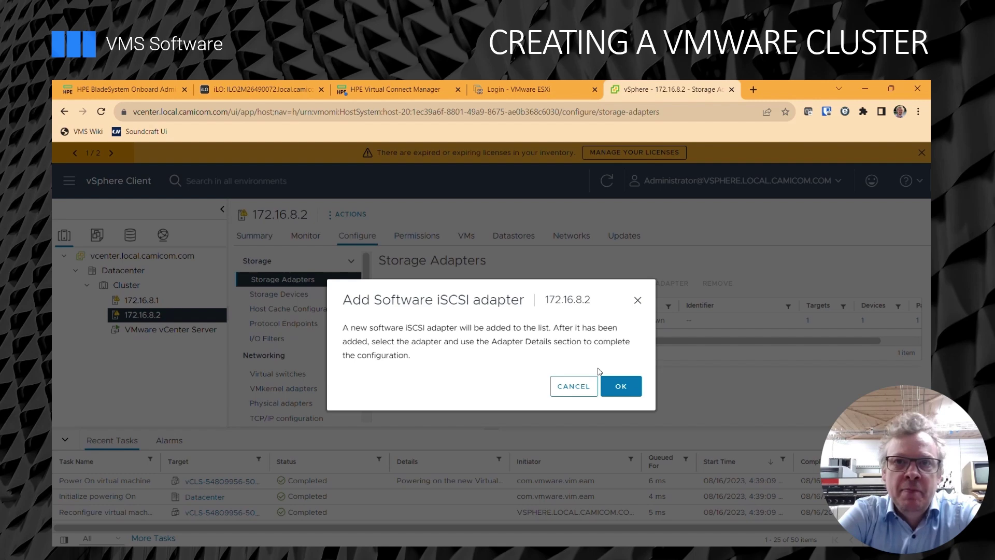
click(623, 388)
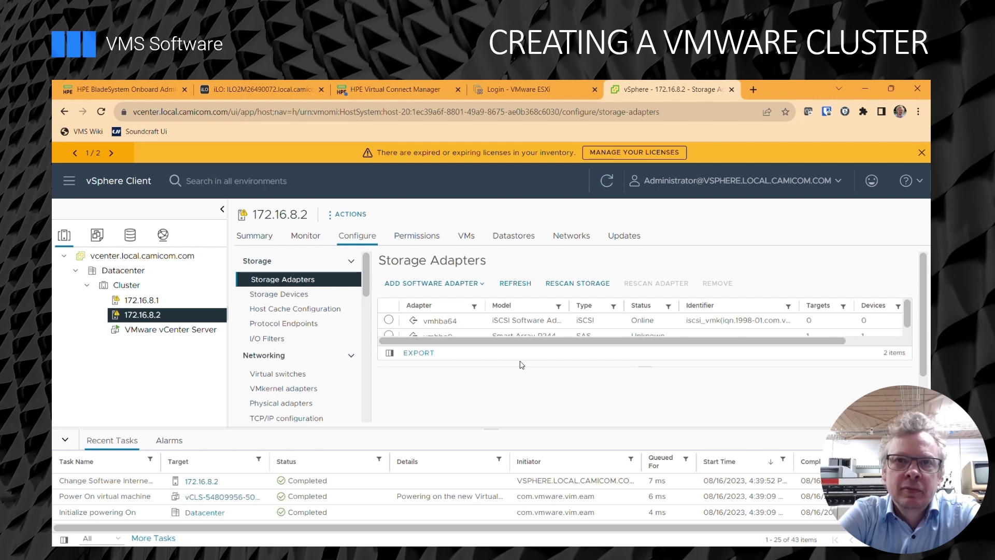
click(460, 324)
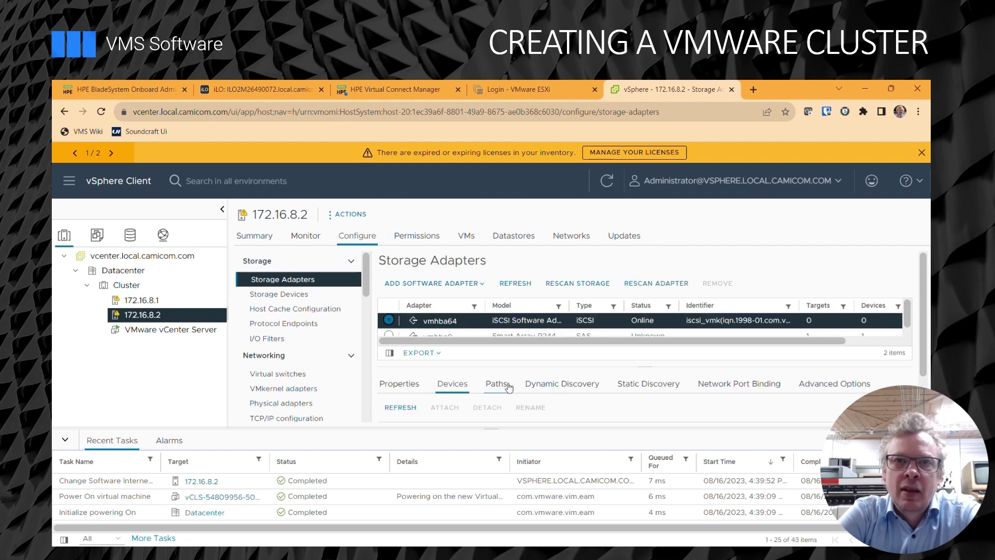
click(556, 387)
scroll(557, 390, down, 1)
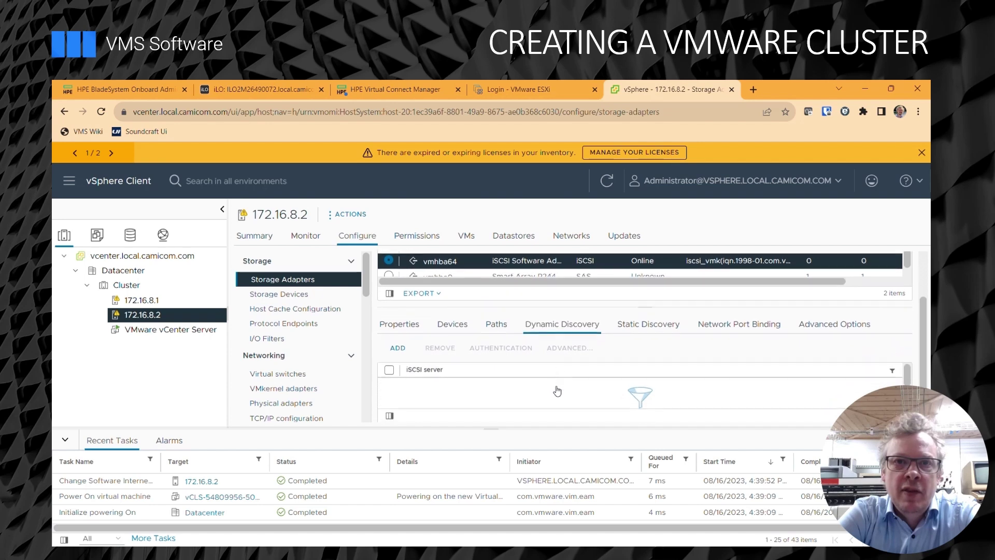
Add send target server 172.16.0.10 on port 3260 to vmhba64.
click(398, 348)
click(493, 316)
text(172.16.0)
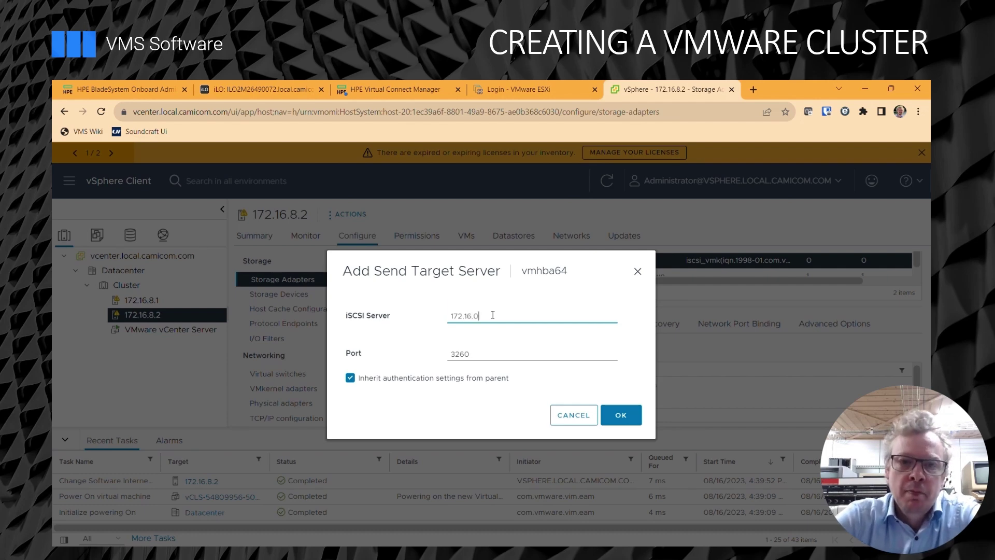
text(.10)
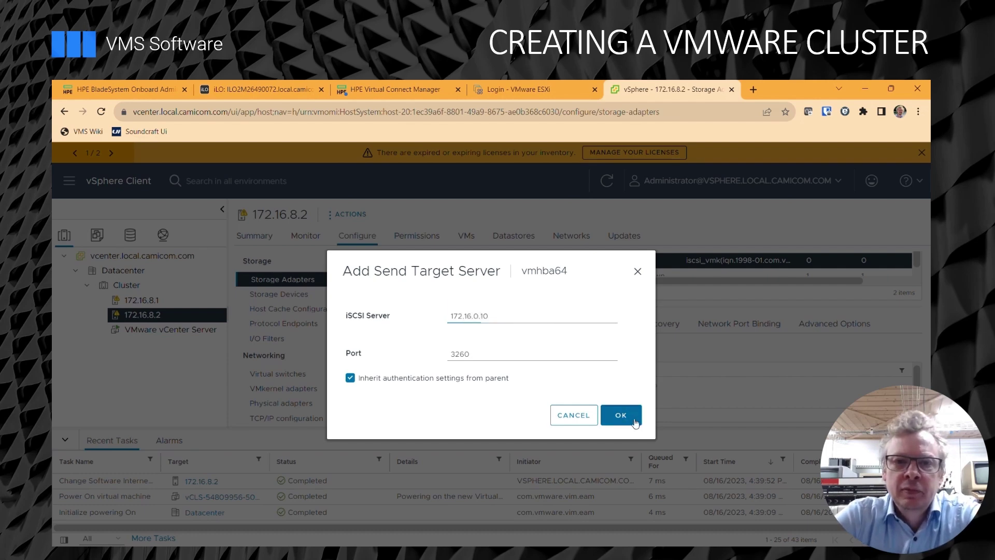
click(621, 415)
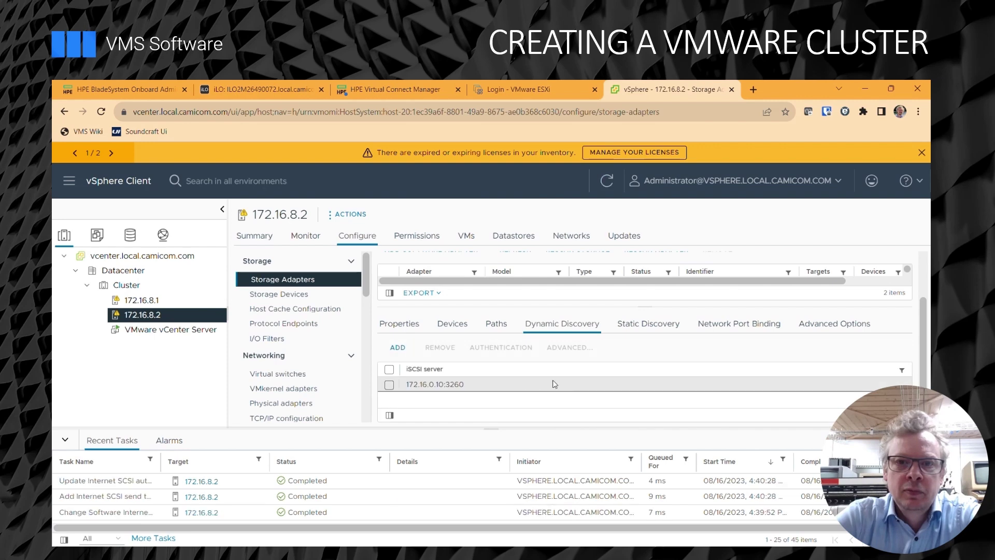
Rescan host 172.16.8.2's storage for new devices and VMFS volumes.
scroll(554, 384, up, 2)
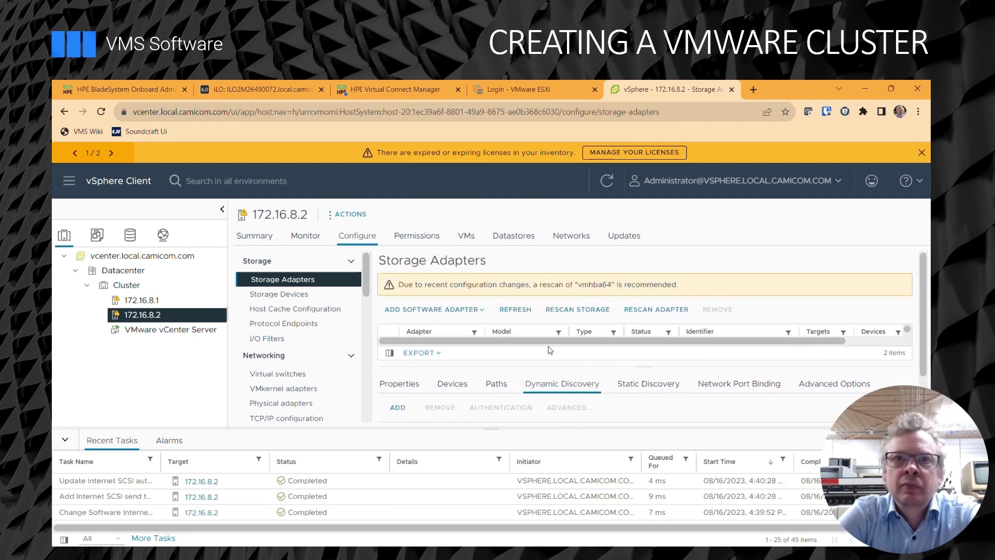
click(579, 310)
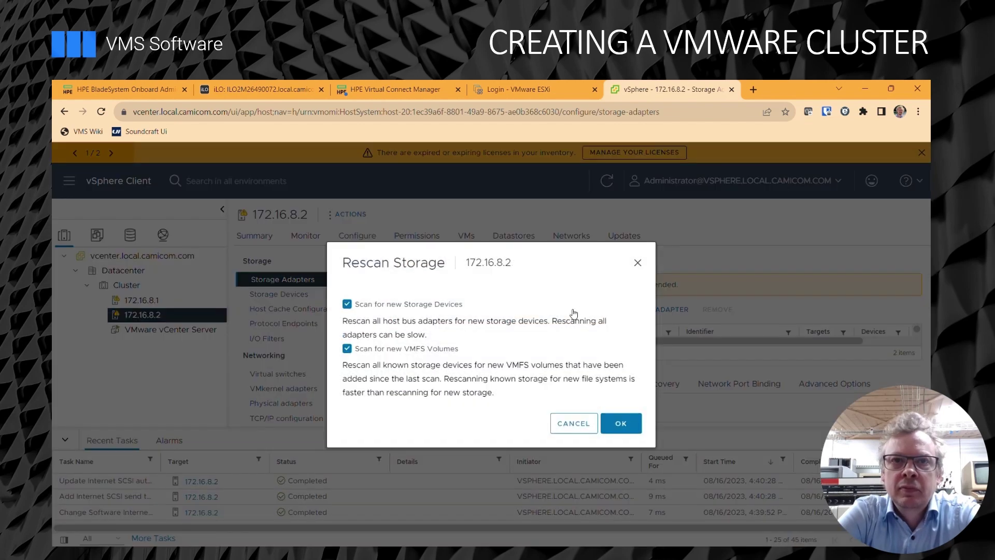
click(620, 424)
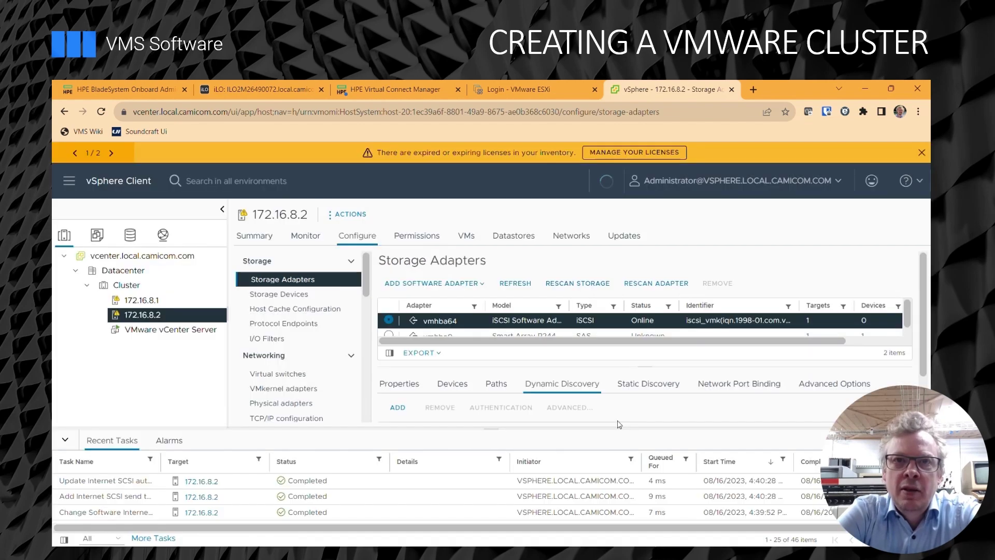
Confirm nasstore appears among the host's datastores, then show the Datacenter's empty distributed switch list.
click(516, 236)
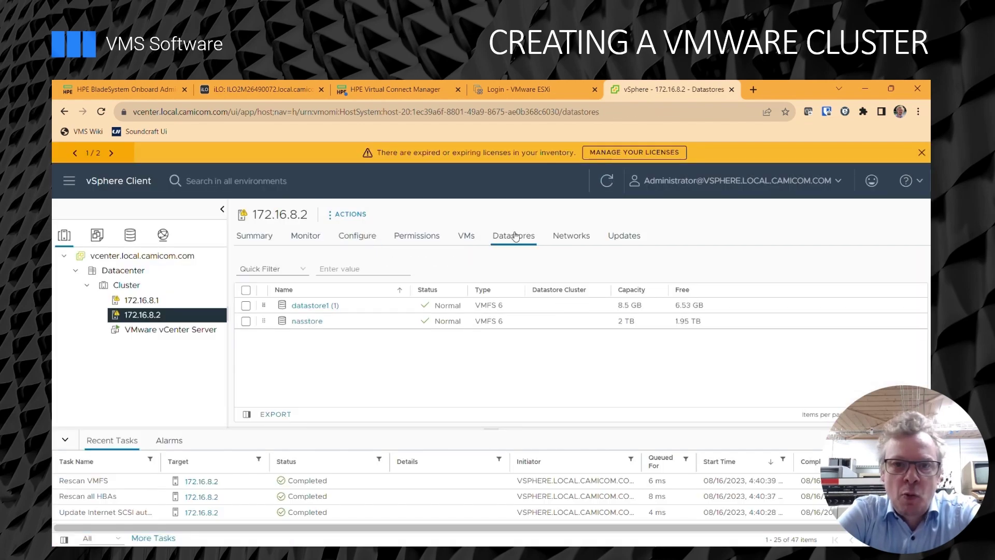
click(134, 300)
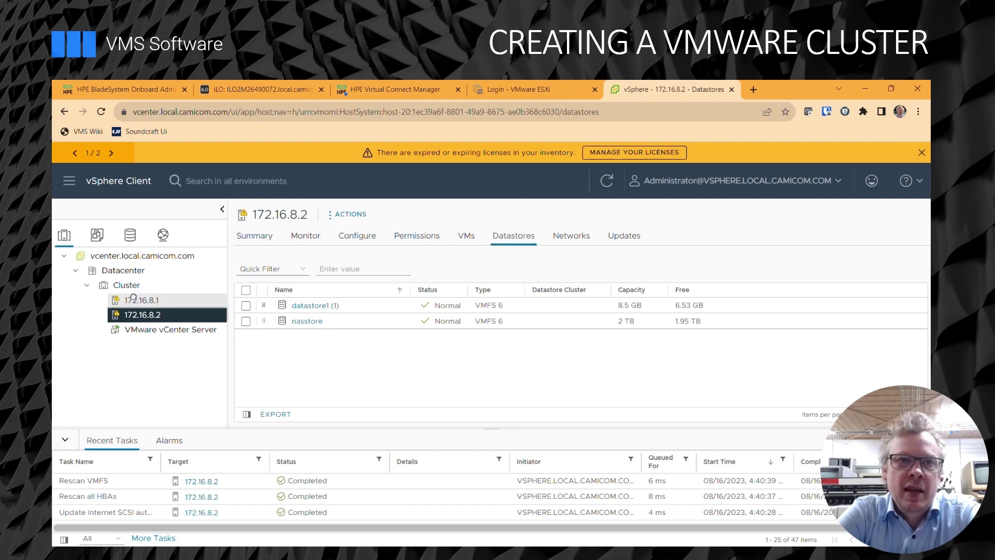
click(123, 271)
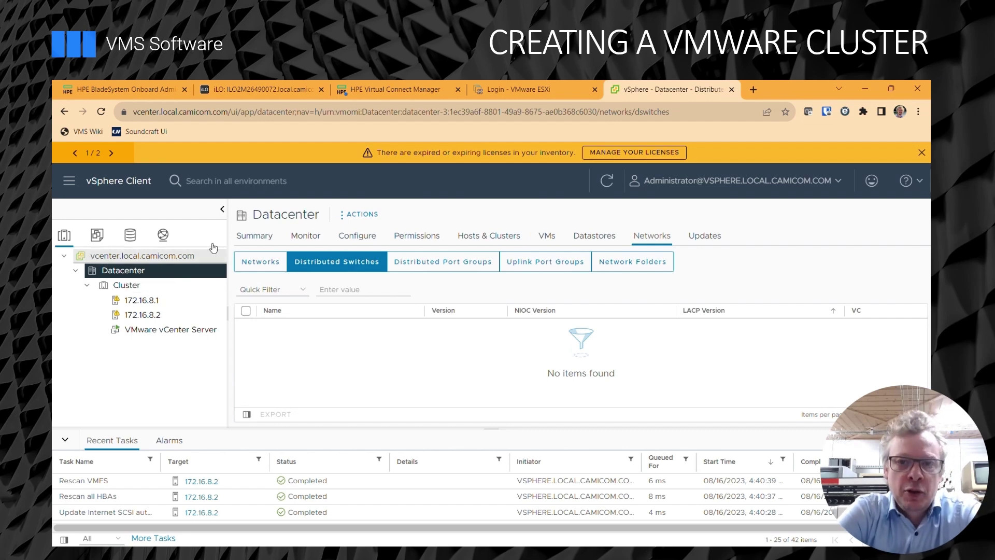
Create distributed switch DSwitch in Datacenter, version 8.0.0, keeping the default uplinks and DPortGroup.
click(361, 214)
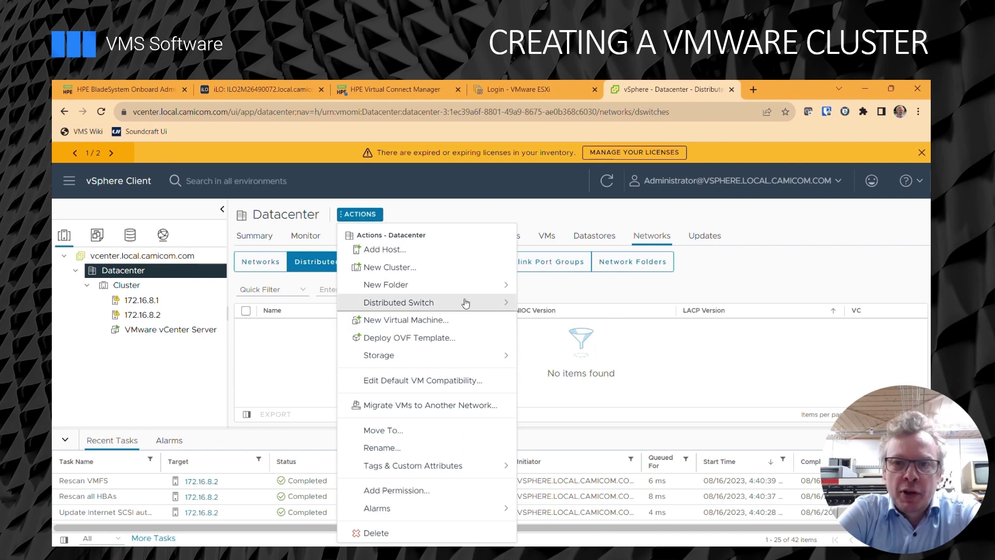
mouse_move(464, 304)
click(570, 311)
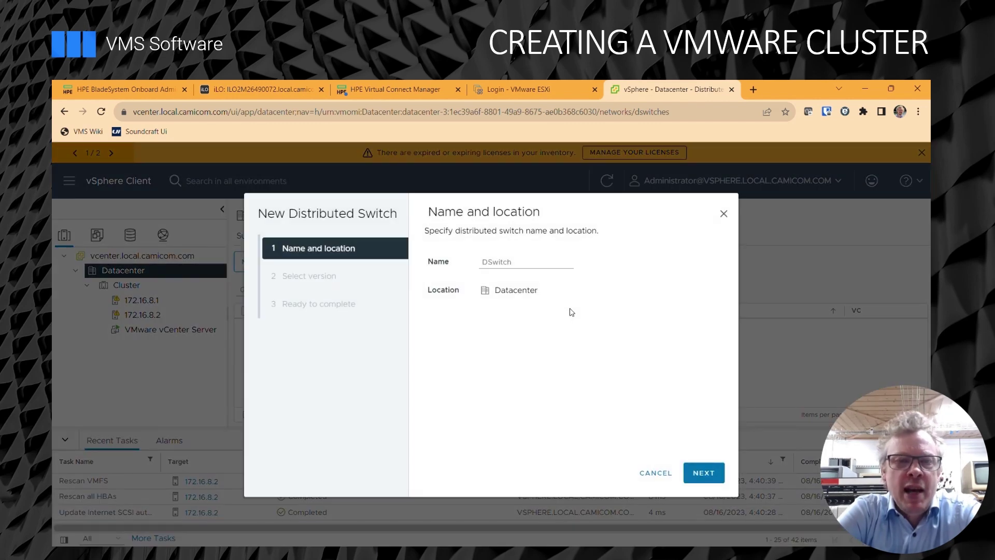
click(700, 477)
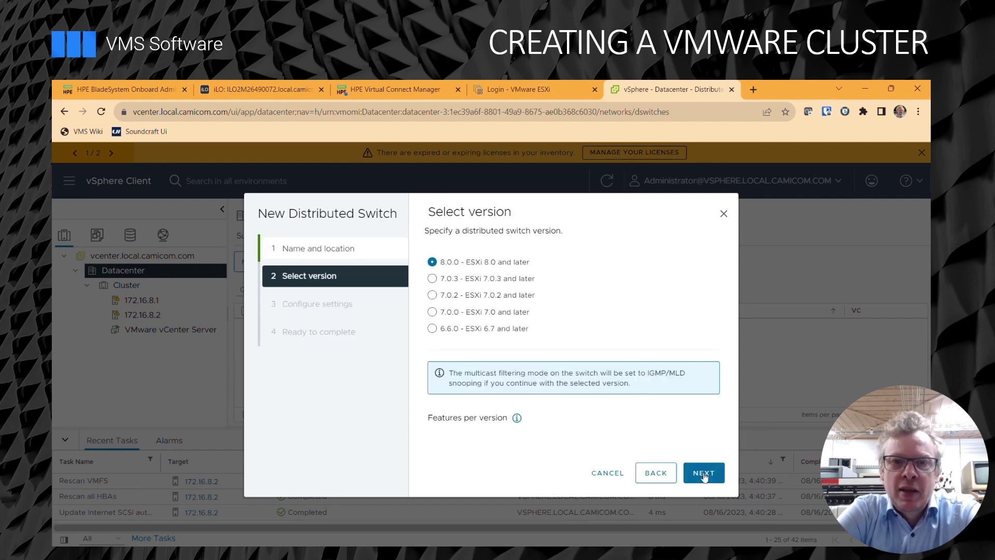
click(703, 472)
click(703, 473)
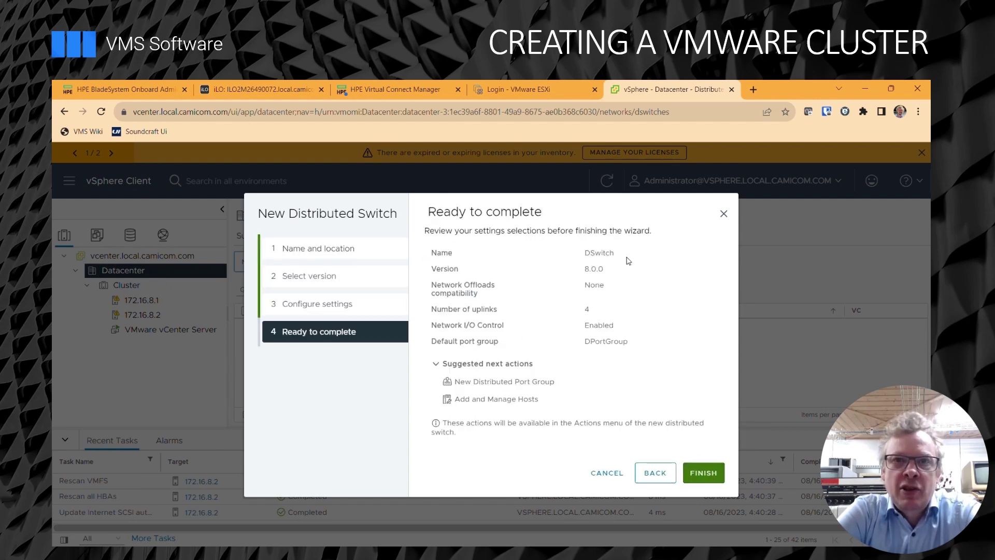
click(704, 472)
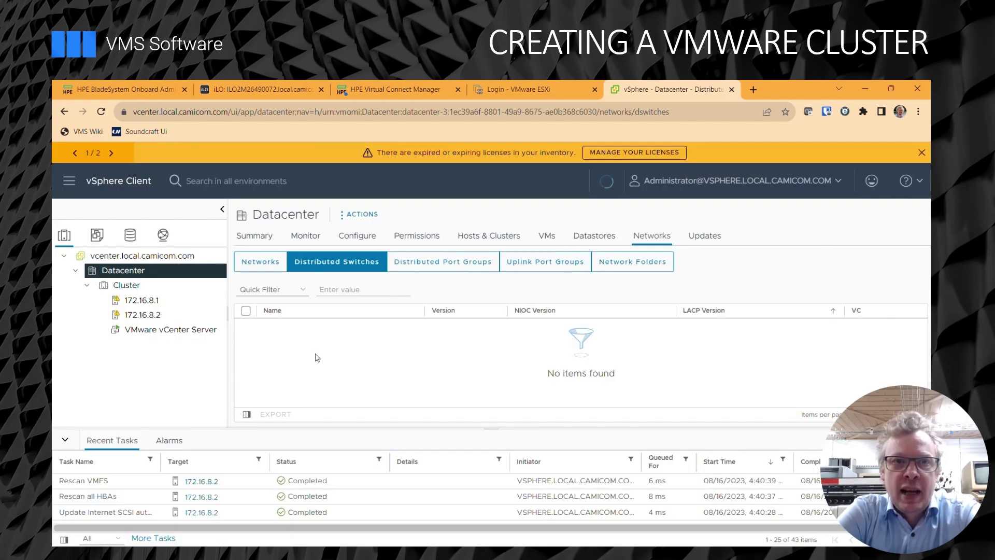
Start adding hosts 172.16.8.1 and 172.16.8.2 to DSwitch.
click(163, 236)
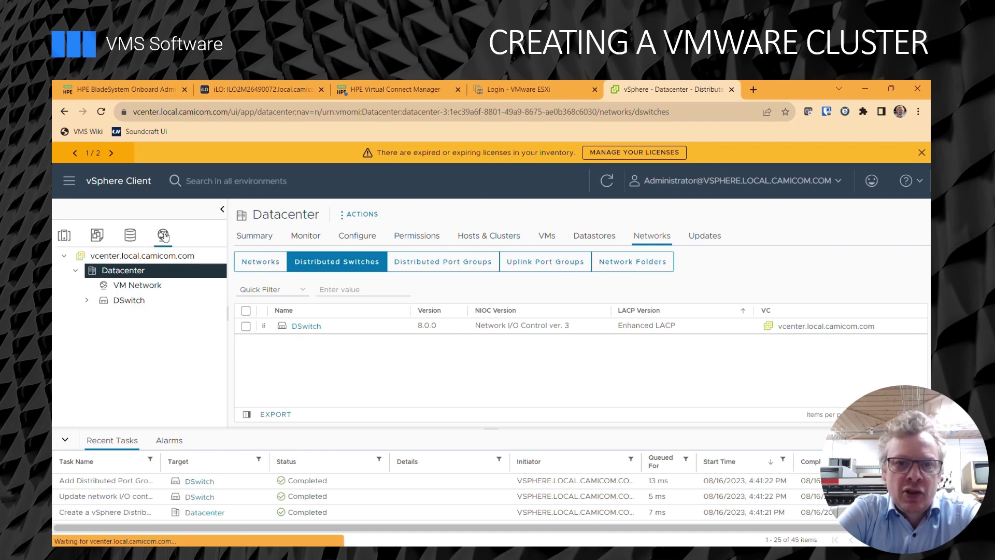
click(127, 302)
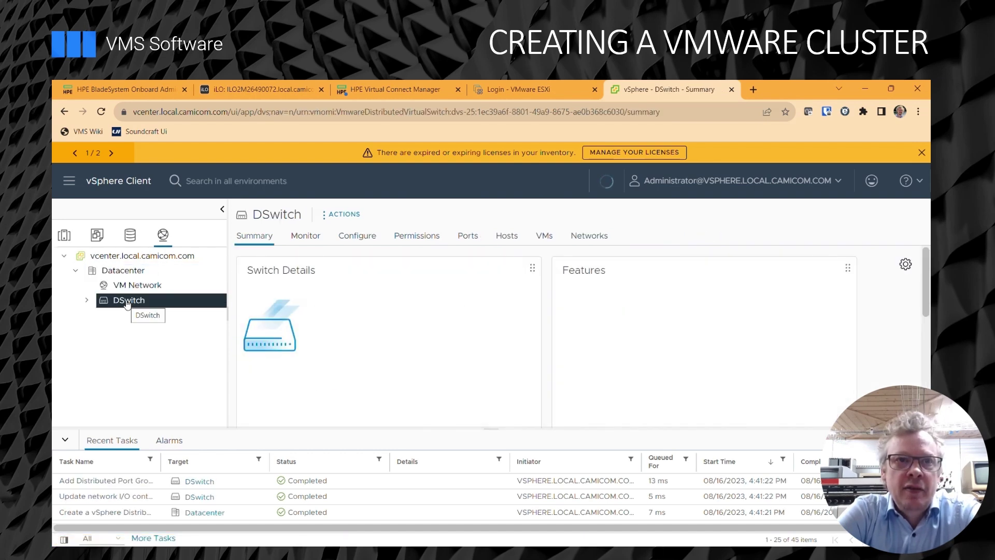
click(346, 214)
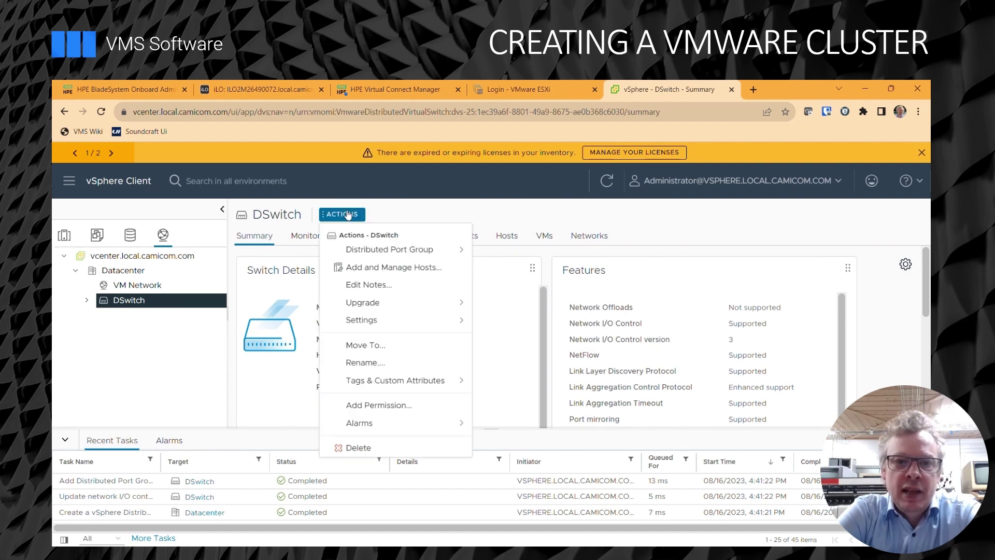
click(377, 266)
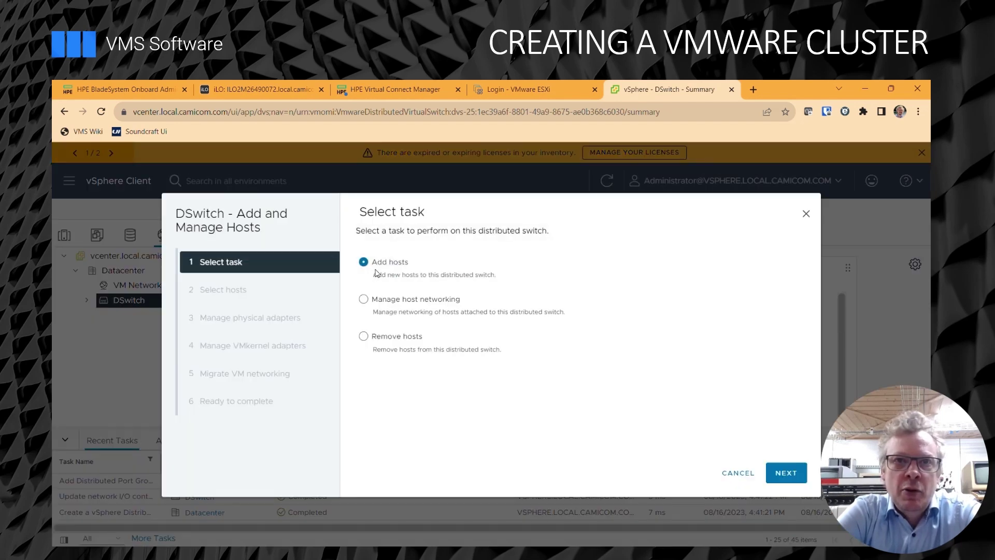
click(784, 472)
click(368, 315)
click(368, 333)
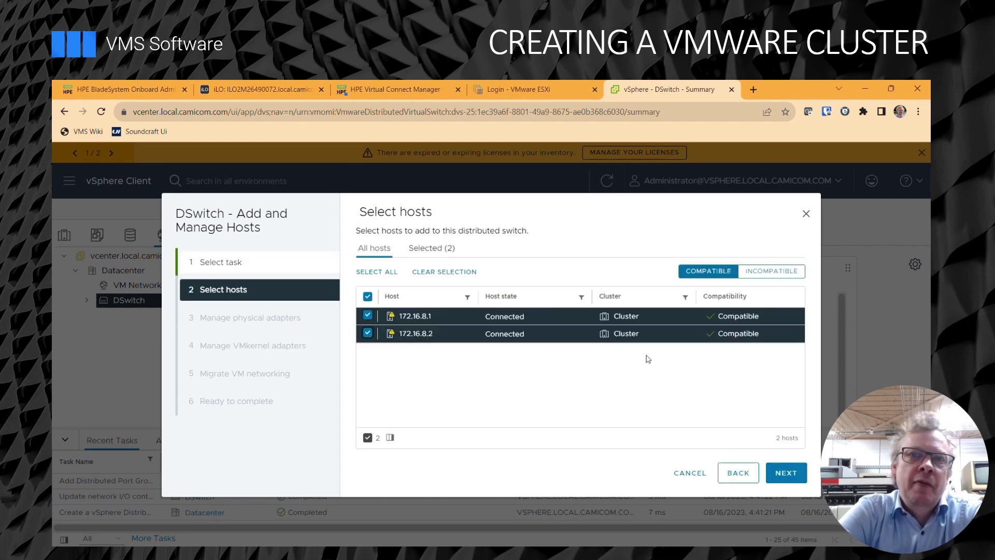
click(786, 472)
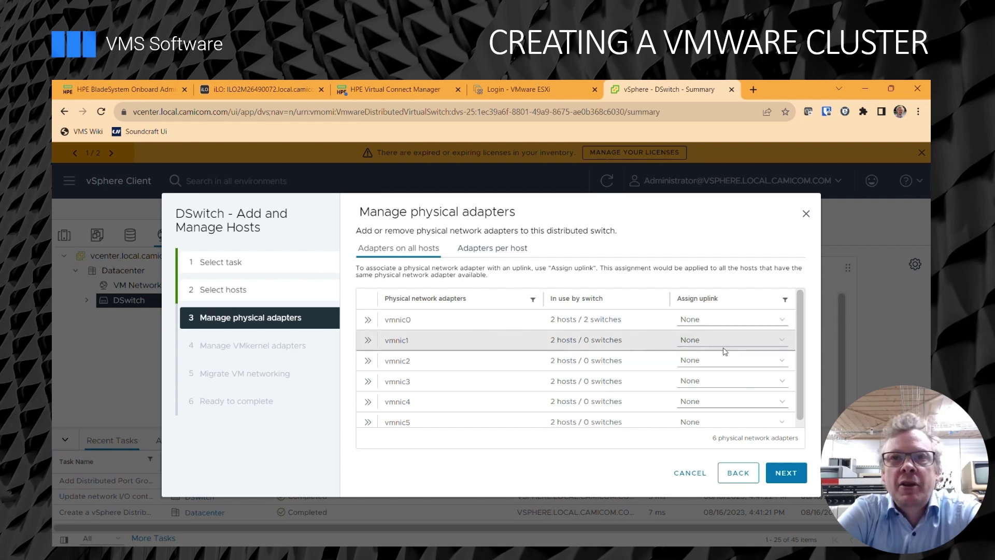
Auto-assign uplinks for vmnic1 and vmnic2, skipping the VMkernel adapter changes.
click(776, 344)
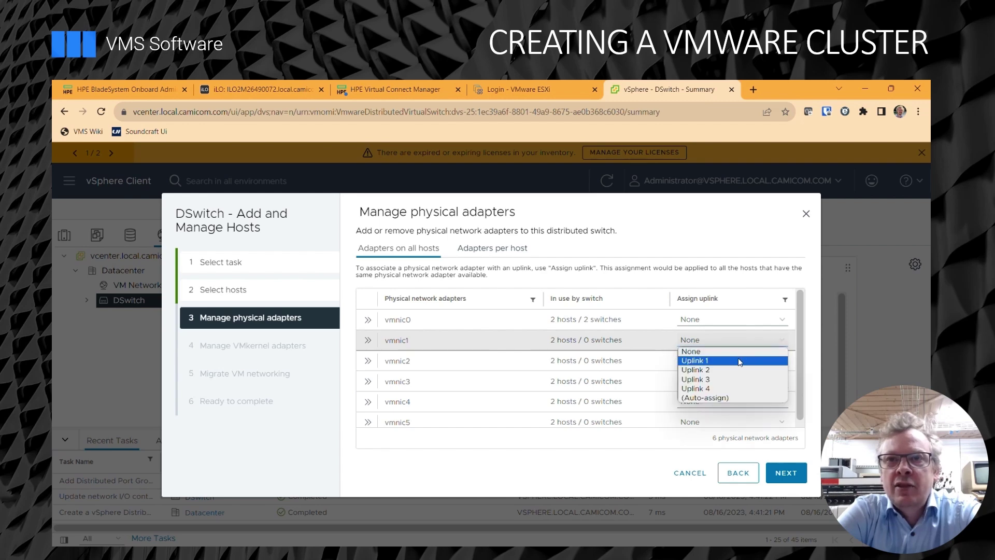
click(738, 357)
click(781, 340)
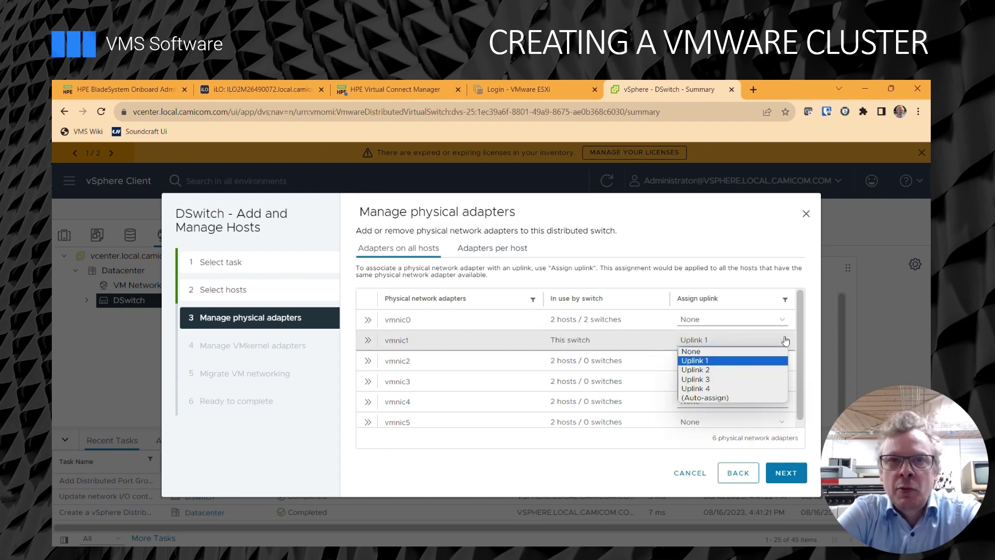
click(744, 397)
click(780, 360)
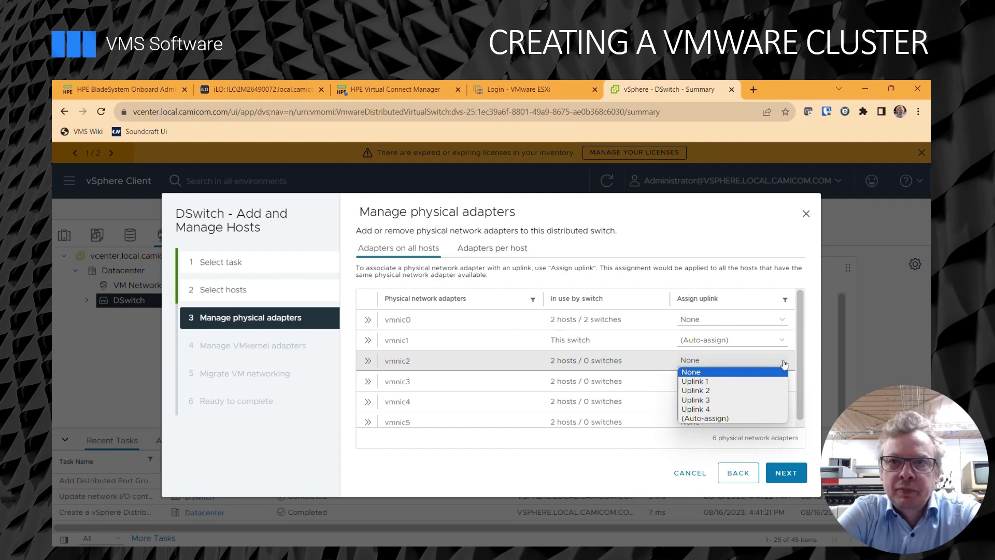
click(719, 418)
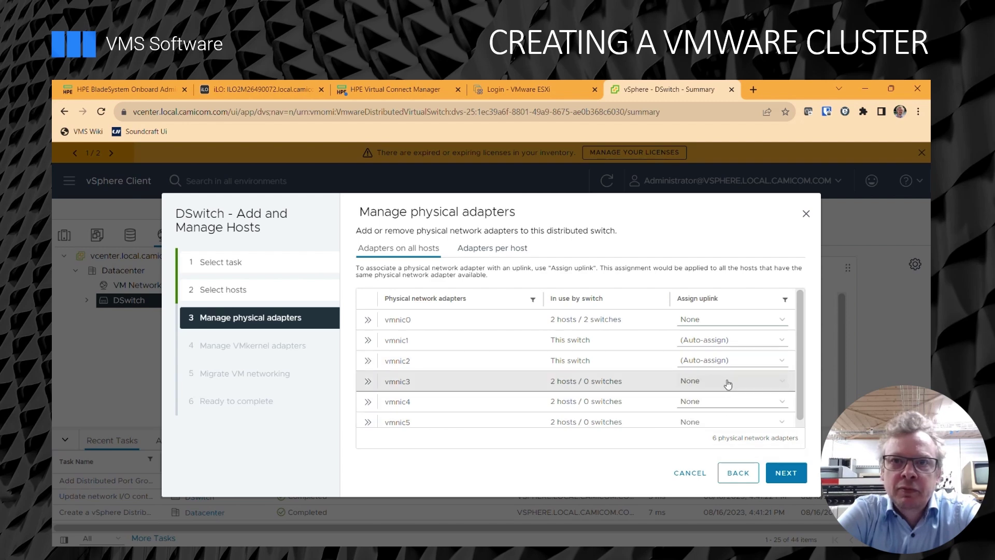
click(788, 475)
click(790, 475)
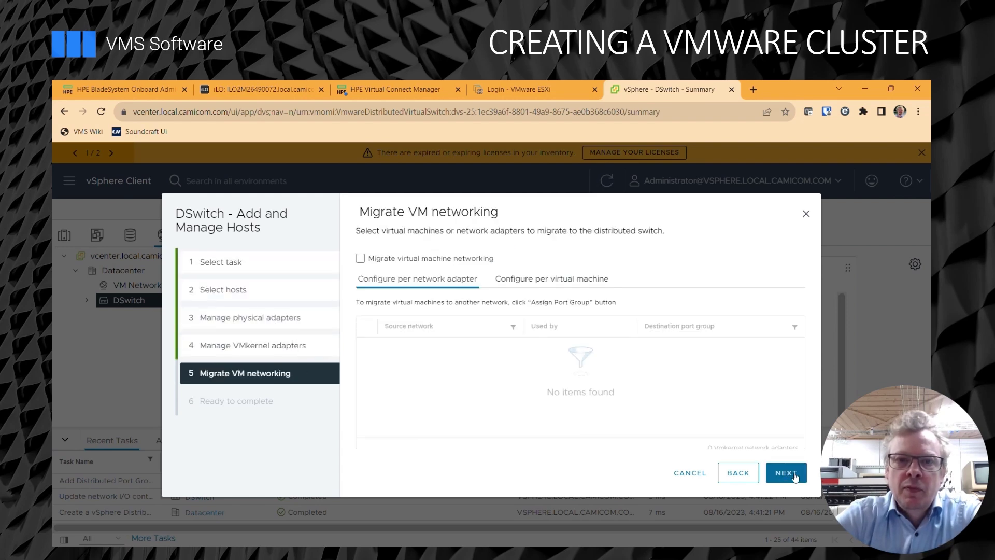
Migrate Network adapter 1 to DPortGroup, apply the changes, and view DPortGroup's hosts.
click(360, 258)
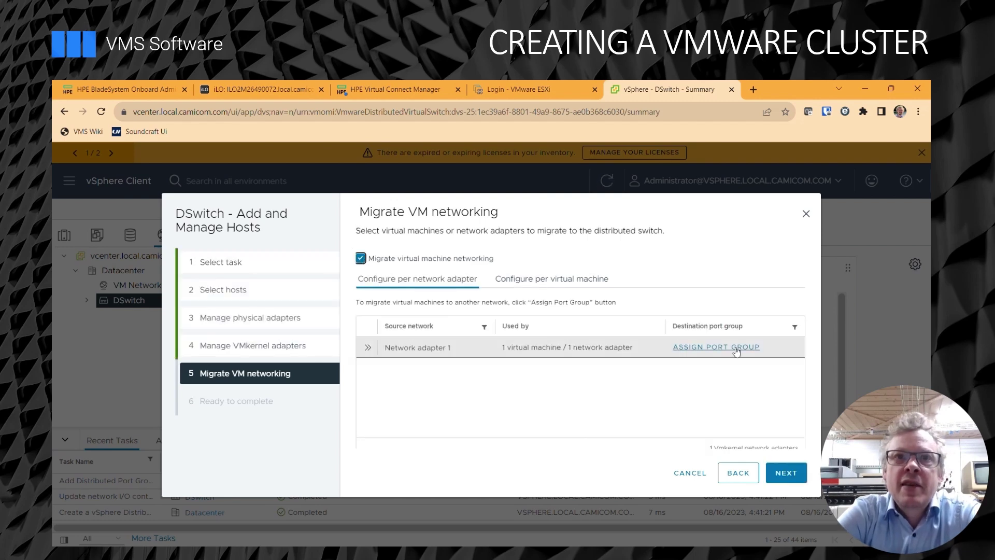
click(735, 347)
click(748, 367)
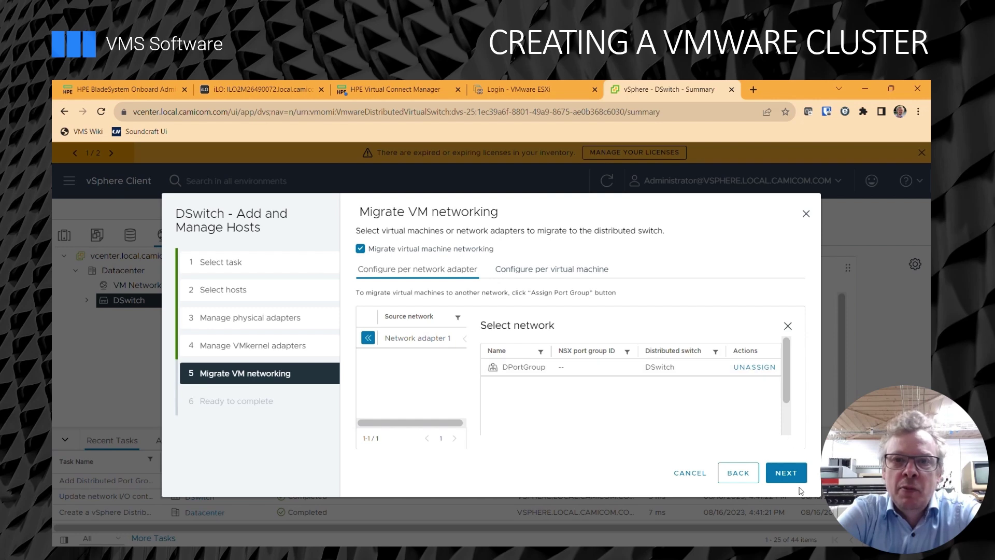
click(793, 476)
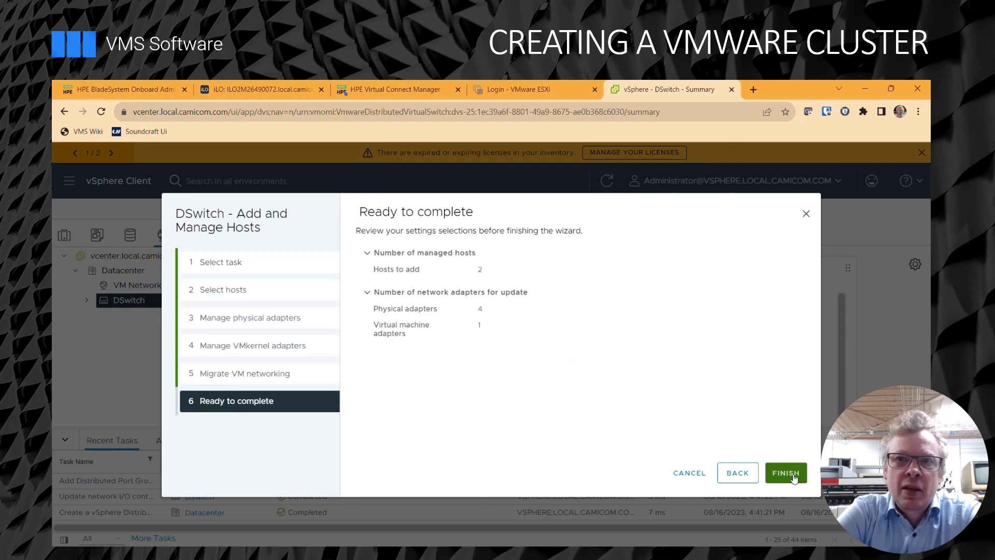
click(786, 473)
click(87, 300)
click(147, 315)
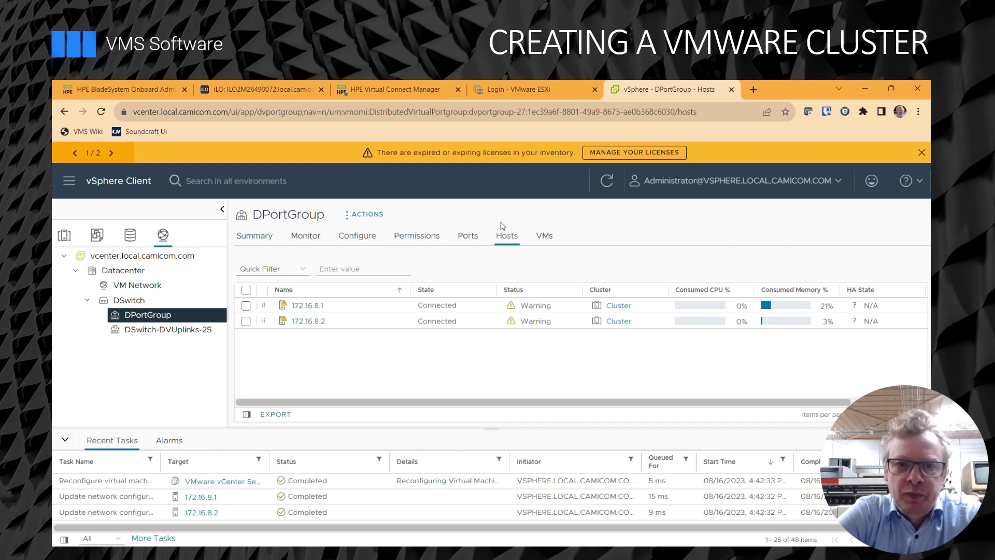
Check DPortGroup's virtual machines, then list host 172.16.8.1's datastores, datastore1 and nasstore.
click(540, 240)
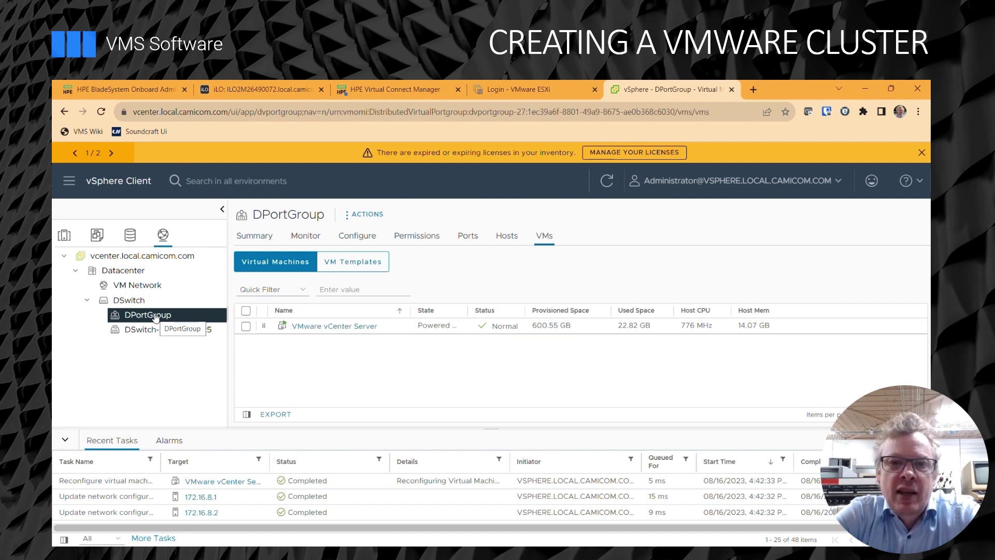
click(128, 274)
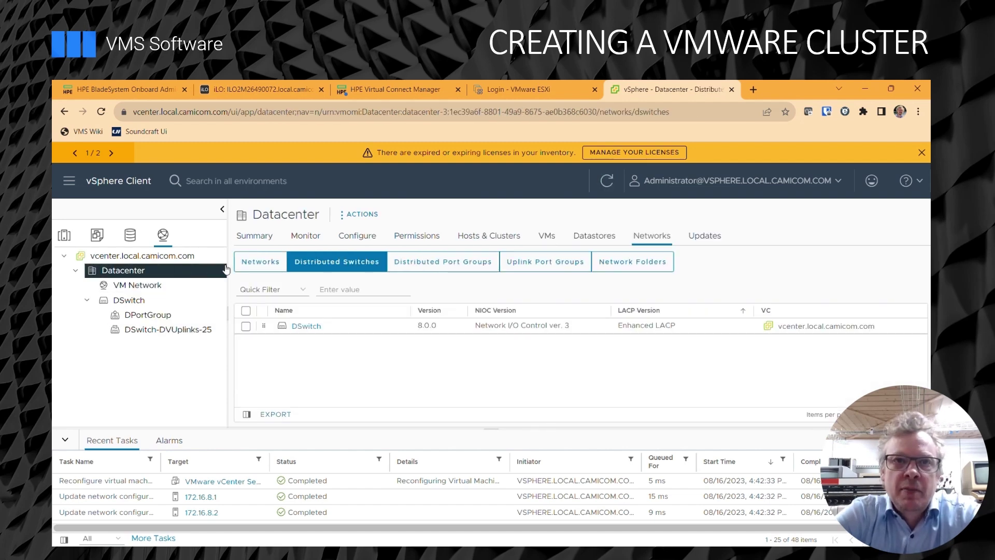
click(362, 216)
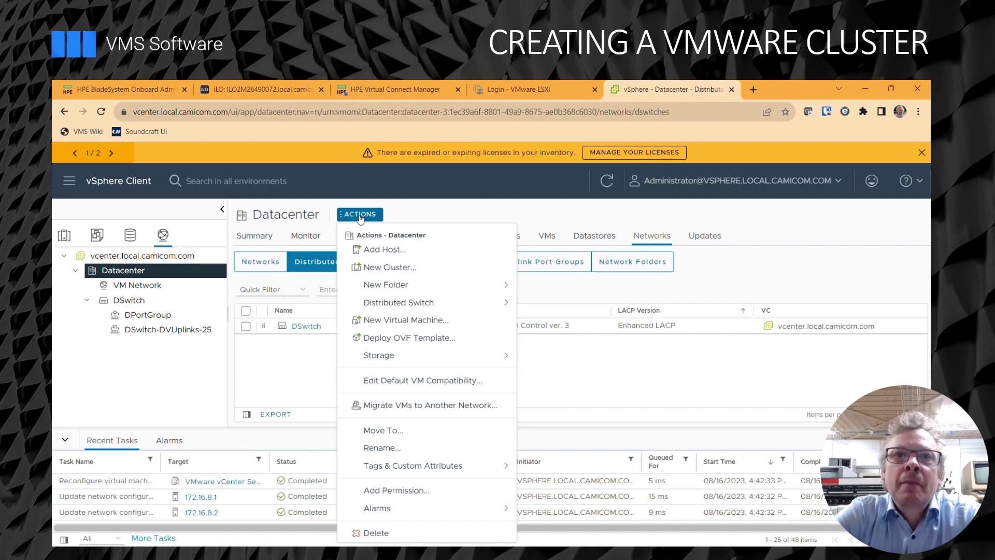
click(511, 217)
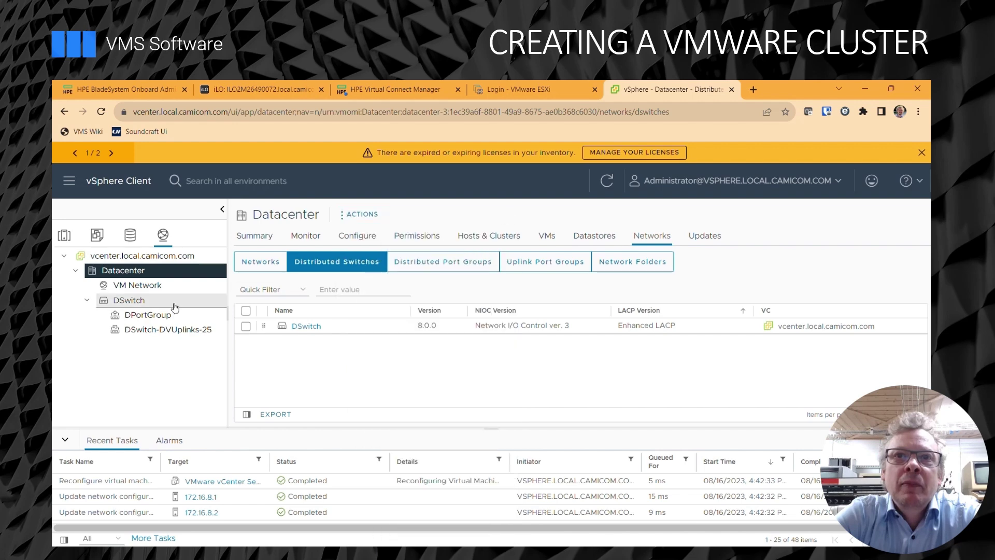
click(64, 237)
click(150, 300)
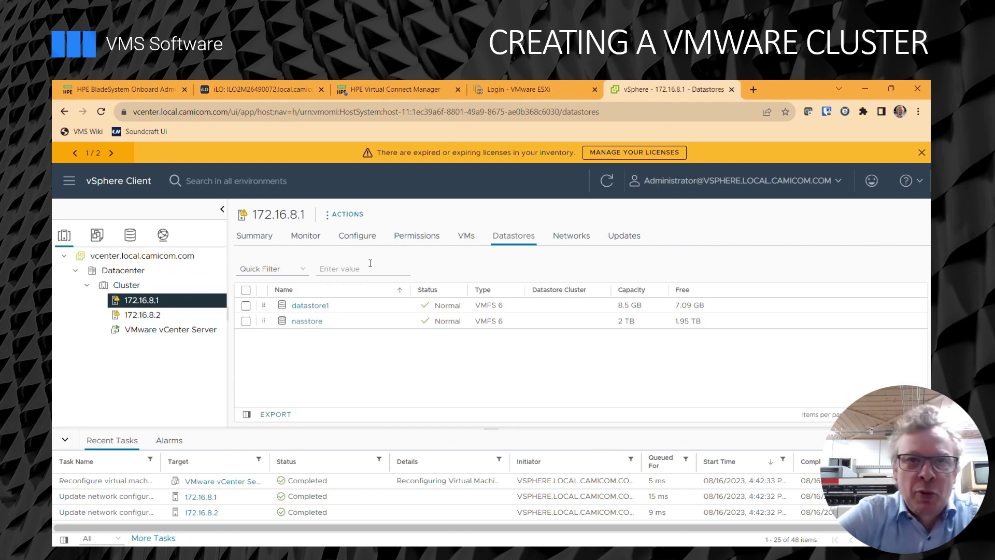
Add a VMkernel adapter on a new standard switch to host 172.16.8.2.
click(143, 315)
click(348, 214)
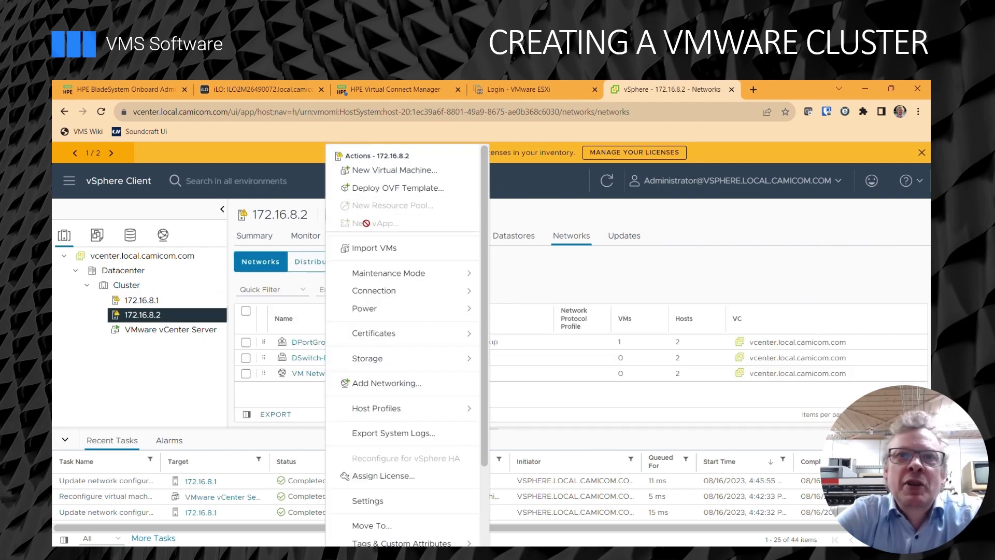
click(418, 391)
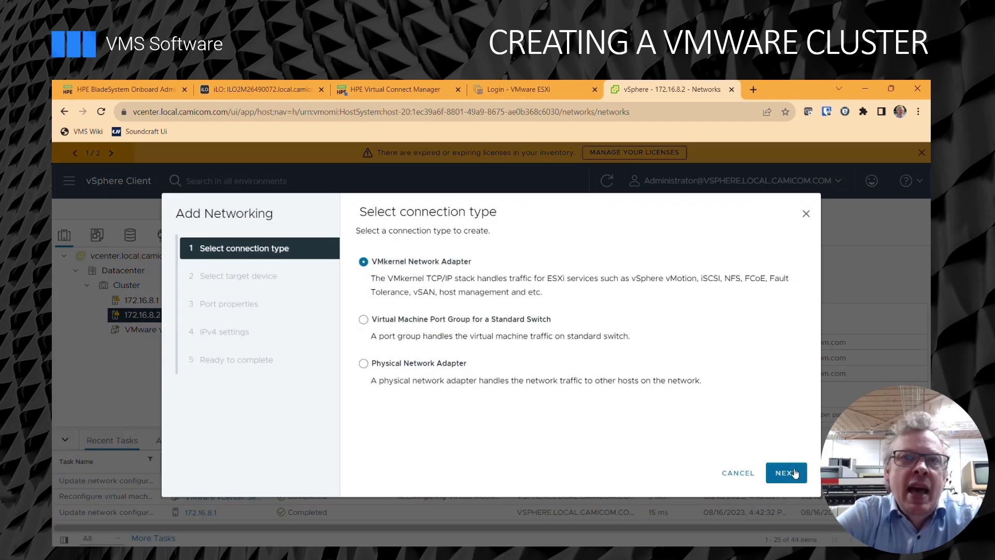
click(795, 473)
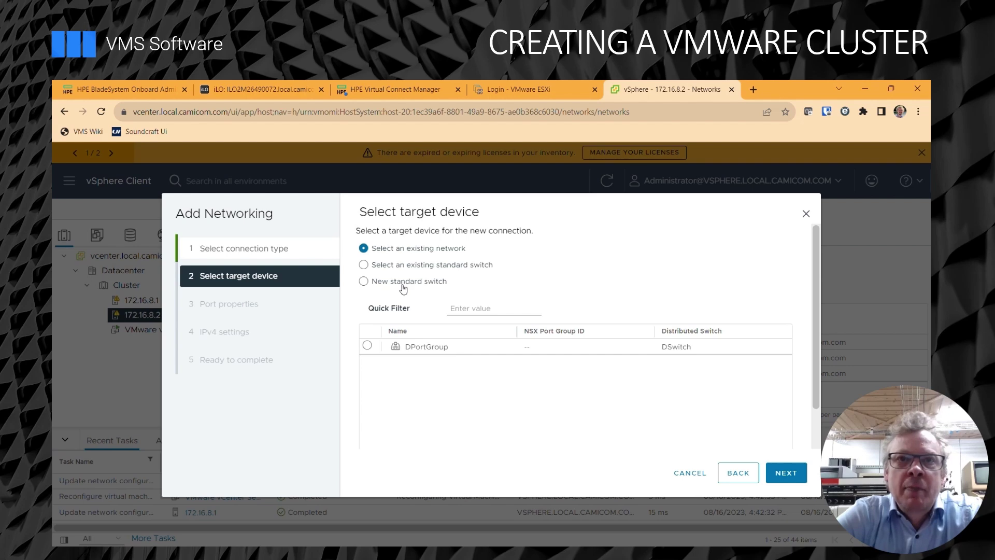
click(403, 287)
click(798, 477)
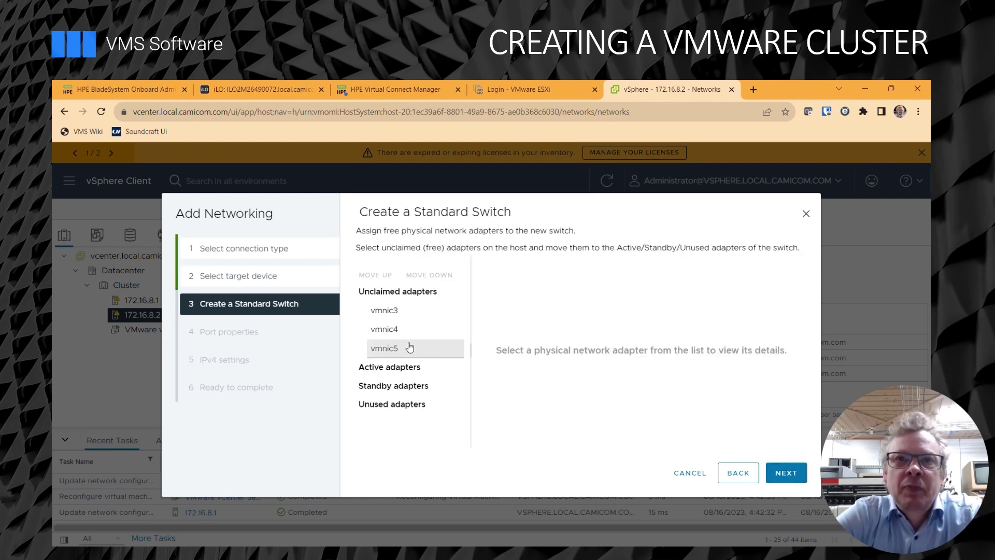
Assign vmnic4 as active and vmnic5 as standby adapter on the new switch.
click(390, 349)
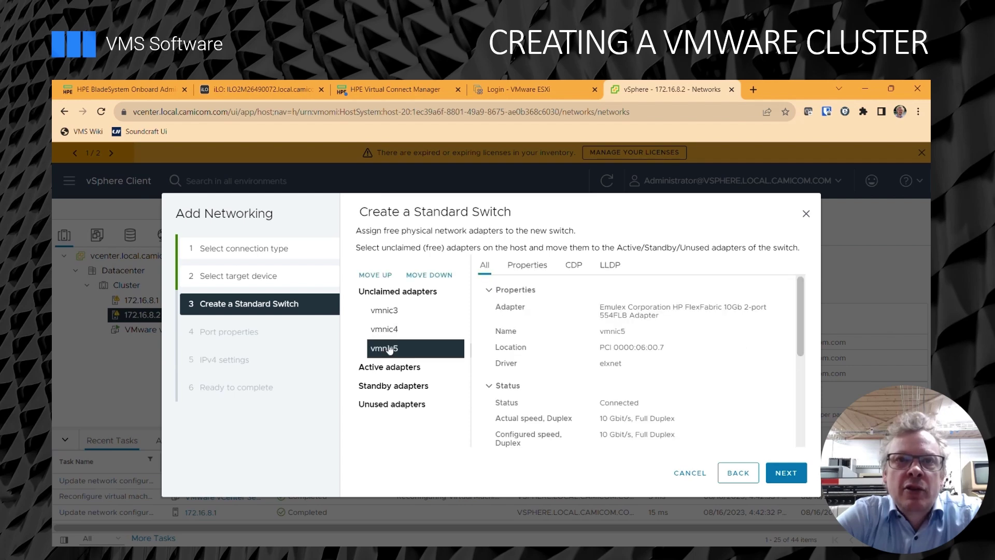
click(433, 274)
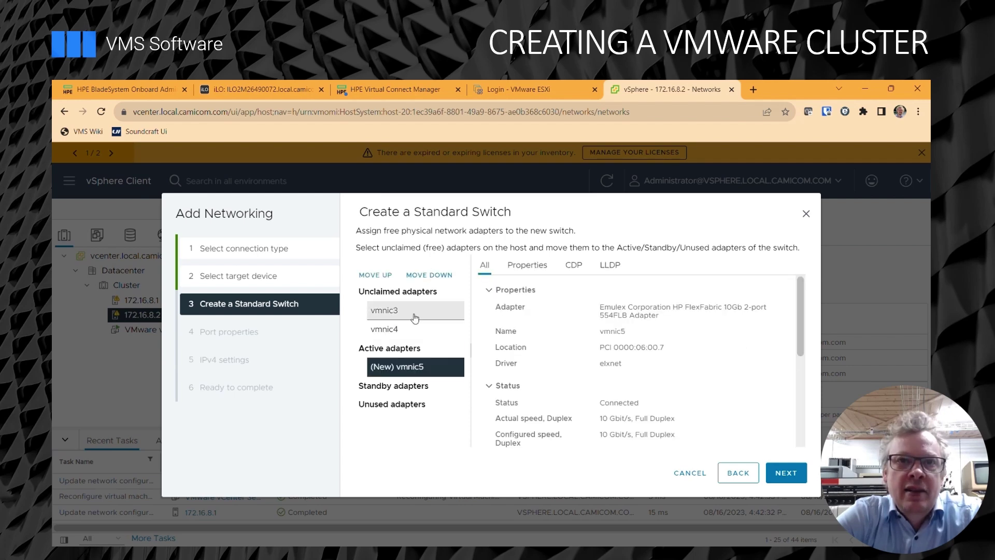
click(395, 330)
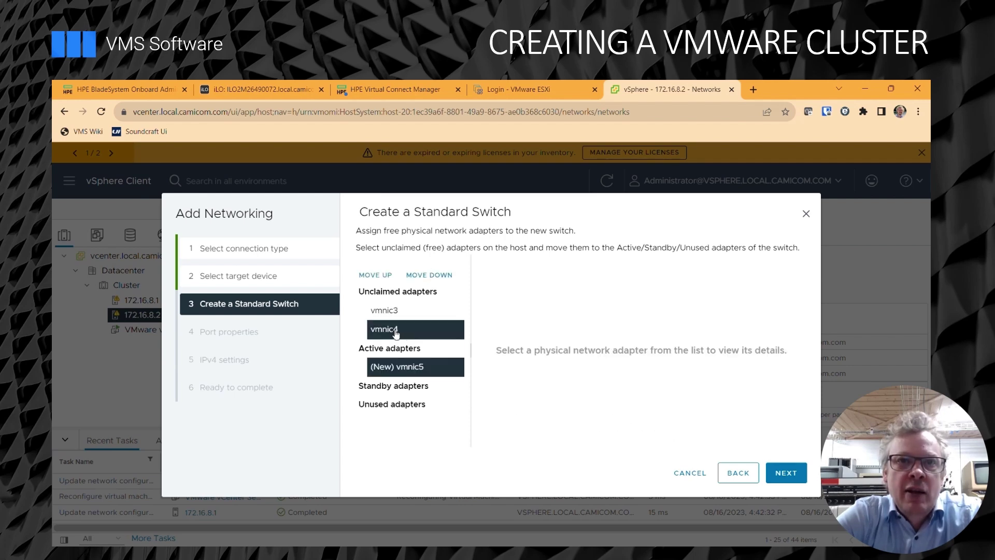
click(430, 276)
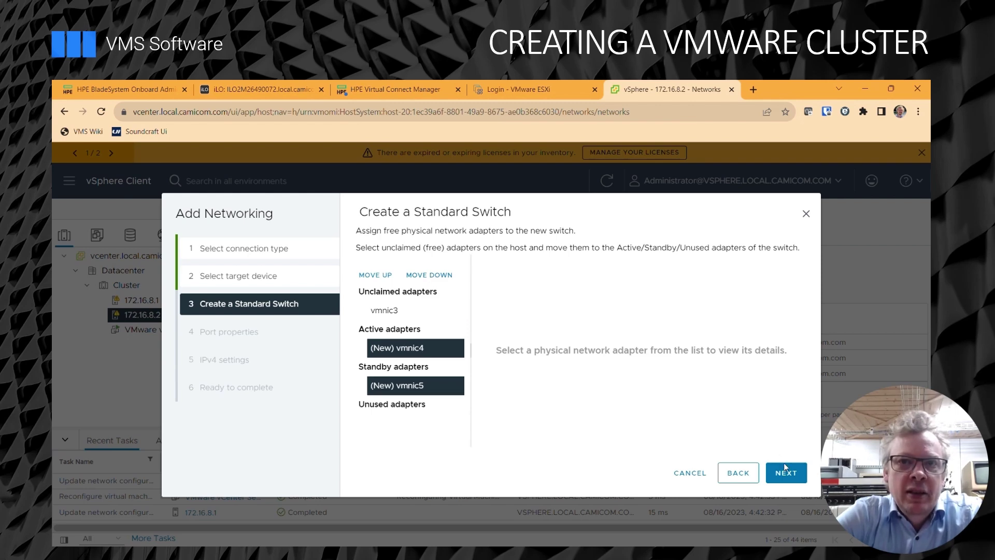
click(785, 471)
Label the port VMotion with static IPv4 172.30.8.2 and mask 255.255.0.0.
click(518, 254)
key(BackSpace)
key(BackSpace)
text(otion)
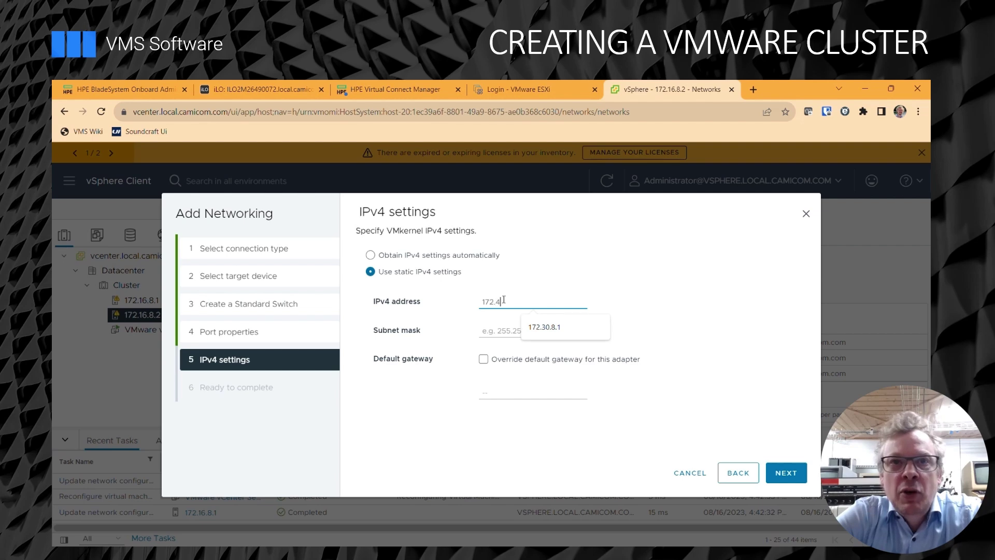
key(BackSpace)
text(30)
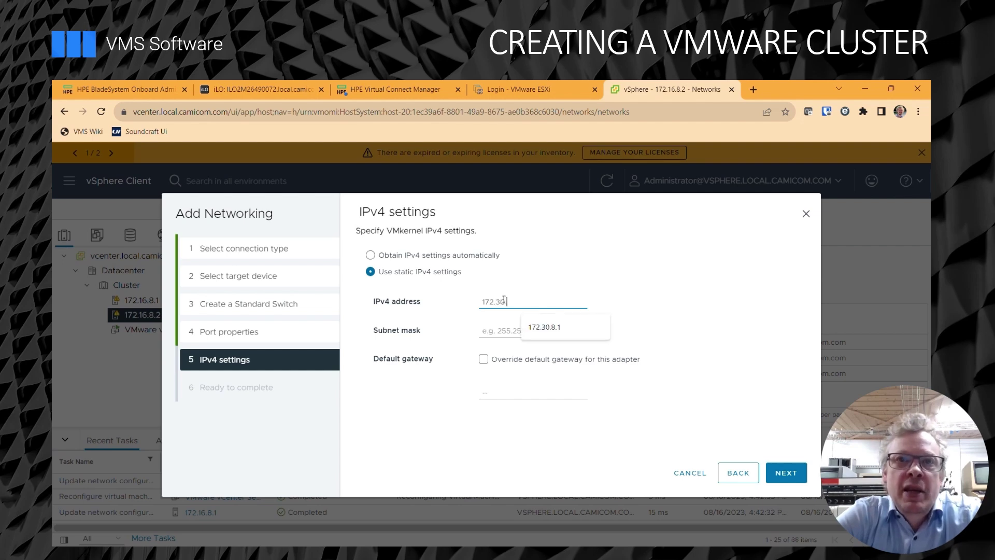
text(.8.2)
key(Tab)
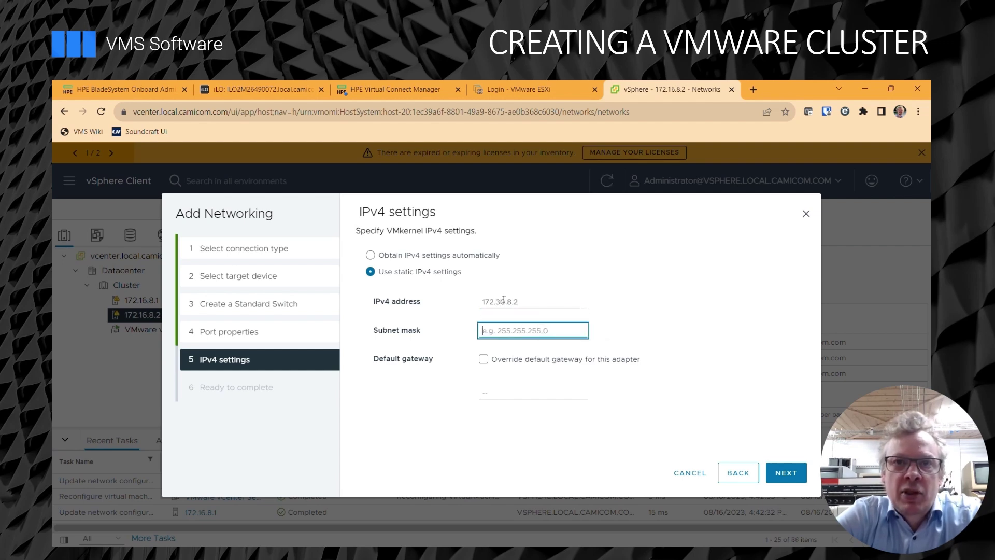
text(255.255.0.0)
Finish creating the VMotion network and return to host 172.16.8.2's virtual switches.
click(786, 472)
click(788, 473)
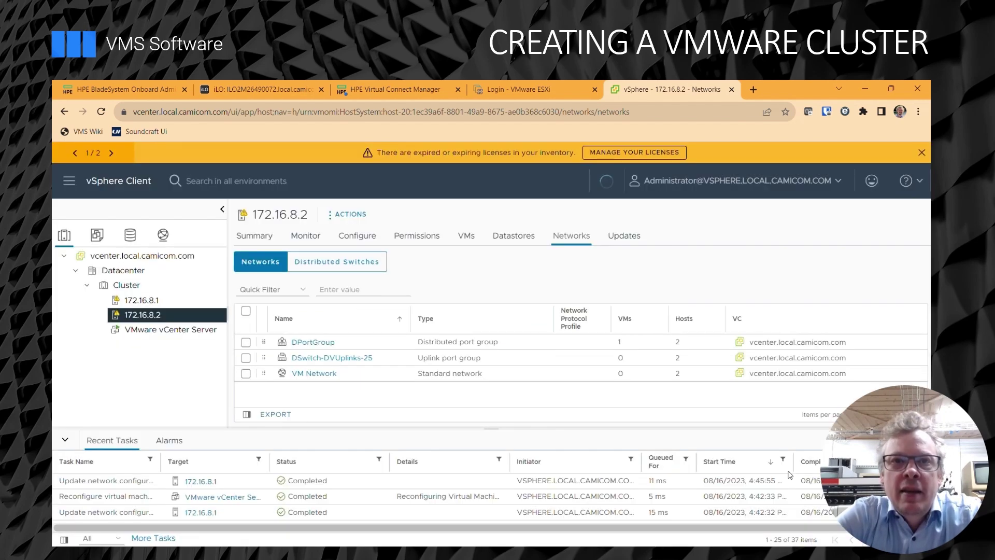
click(155, 300)
click(161, 313)
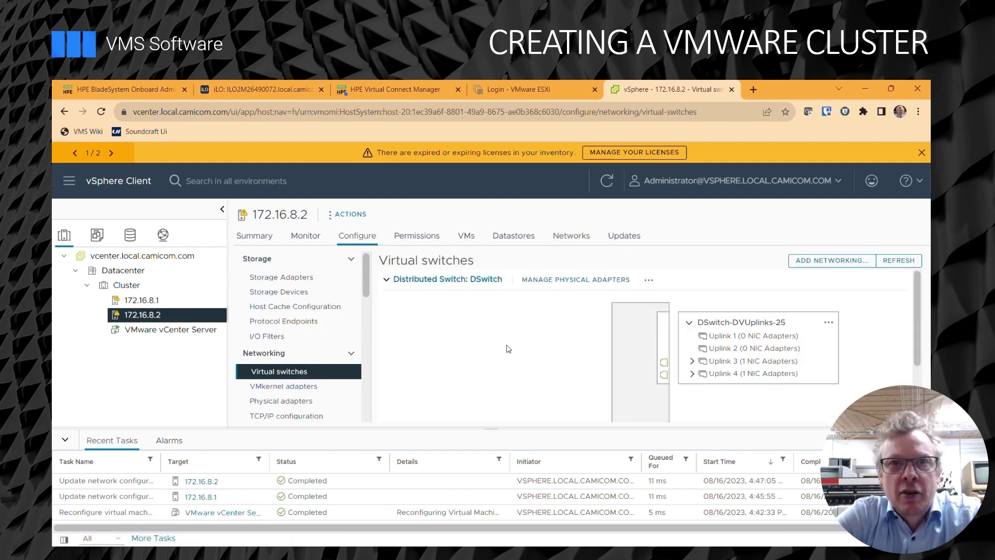
Expand Uplinks 3 and 4, vSwitch0 and vSwitch1 to verify the VMotion port, then select the vCenter Server VM.
scroll(509, 348, down, 1)
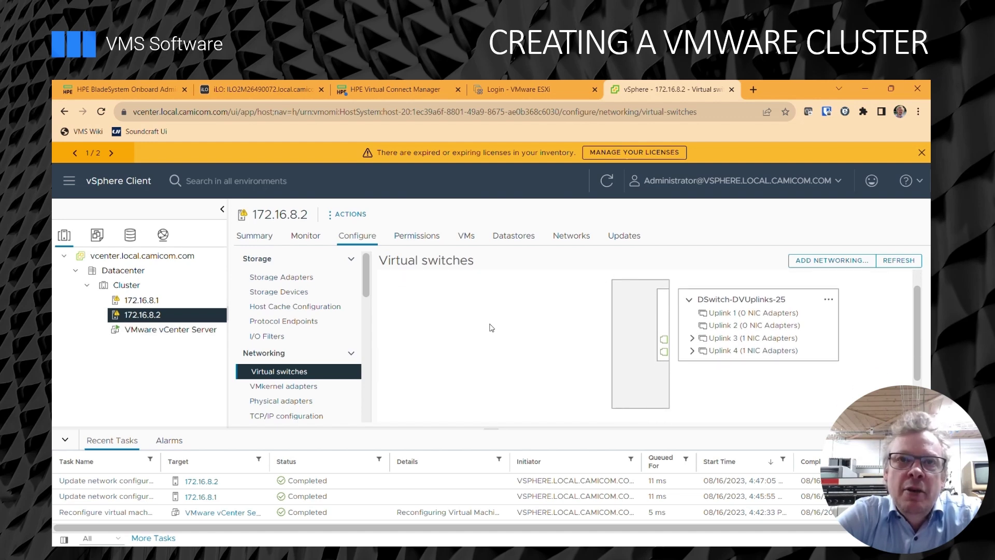
click(693, 341)
click(693, 366)
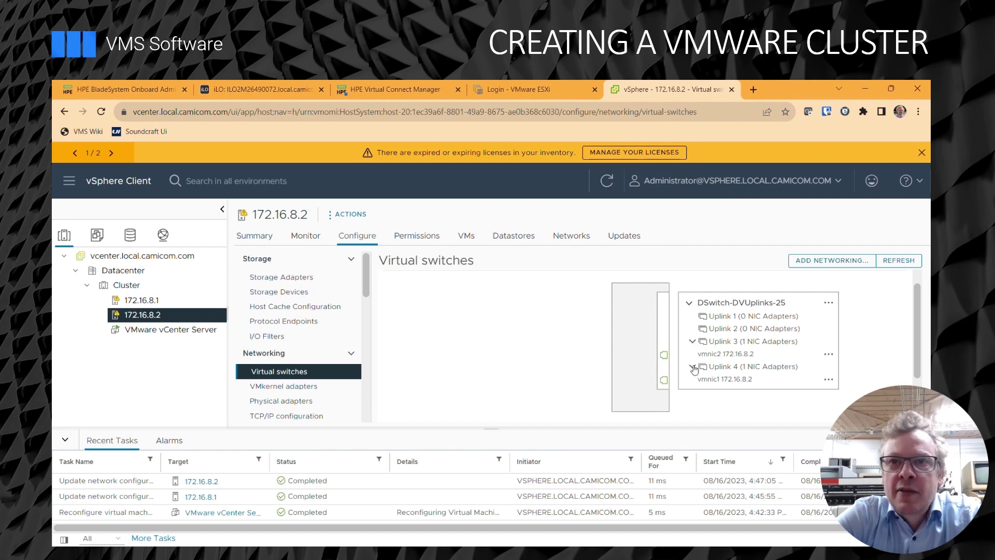
scroll(505, 376, down, 1)
scroll(504, 376, down, 3)
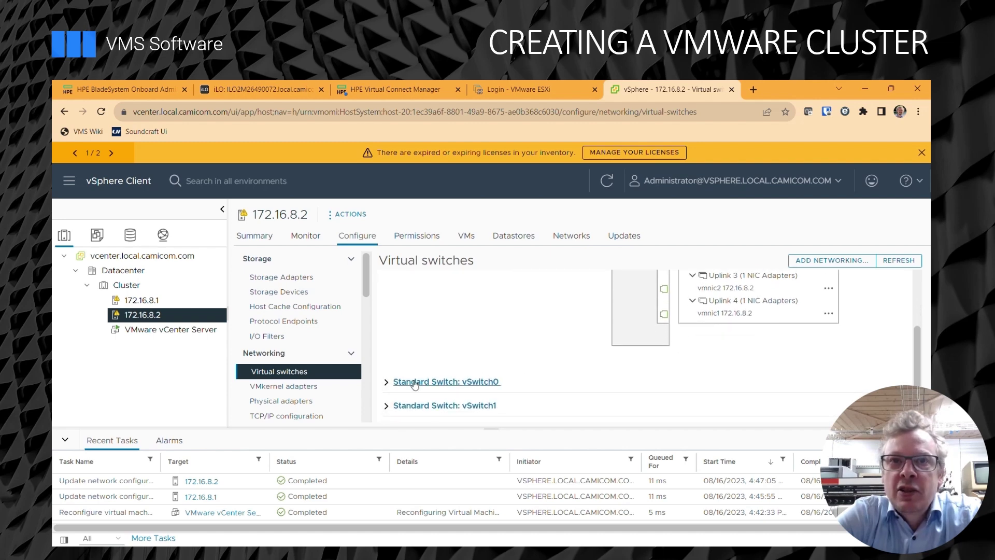
click(386, 382)
scroll(385, 387, down, 5)
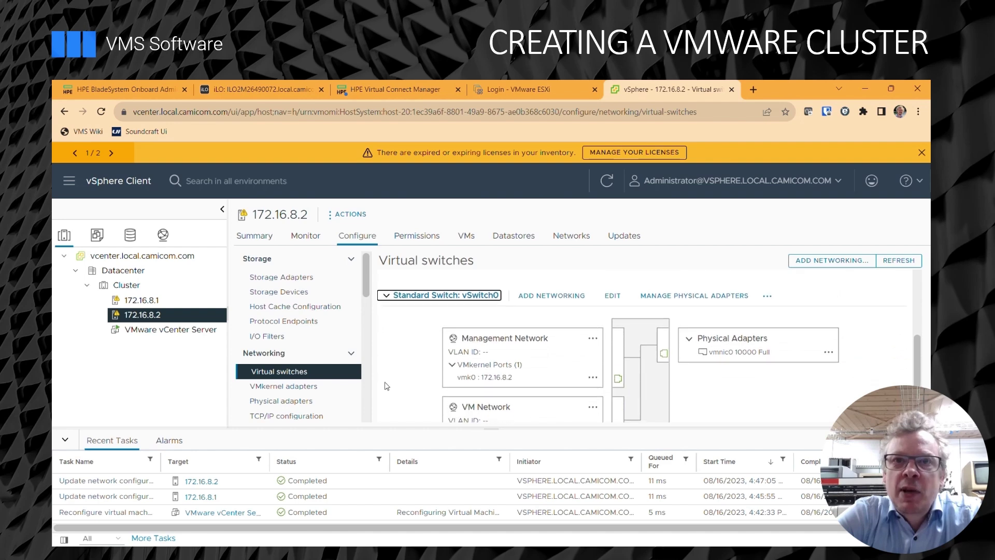
scroll(385, 386, down, 2)
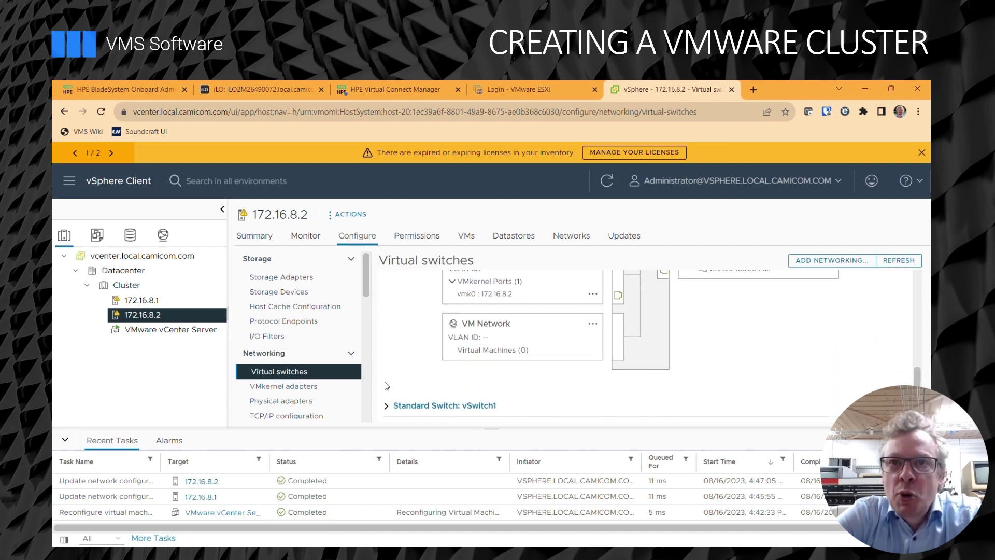
click(386, 411)
scroll(404, 371, down, 7)
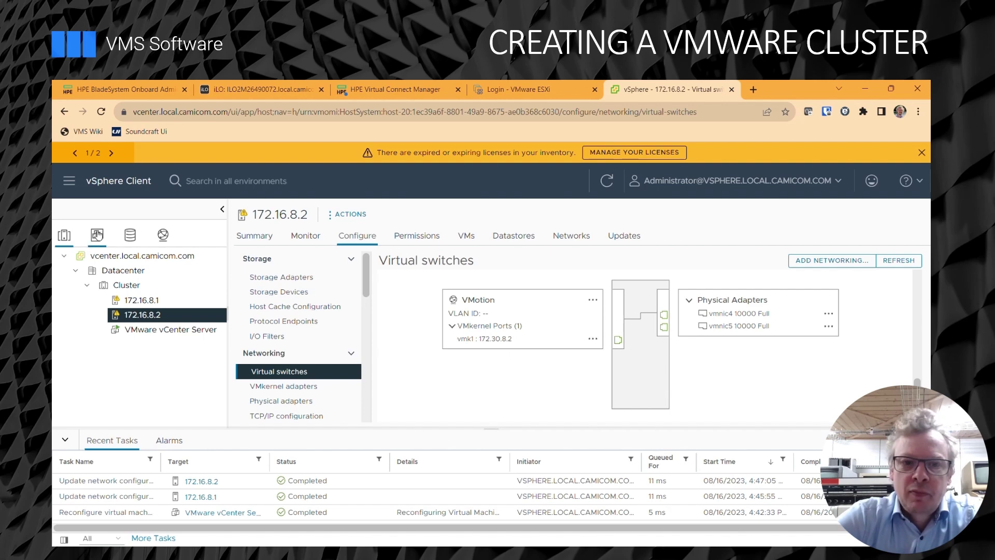
click(154, 334)
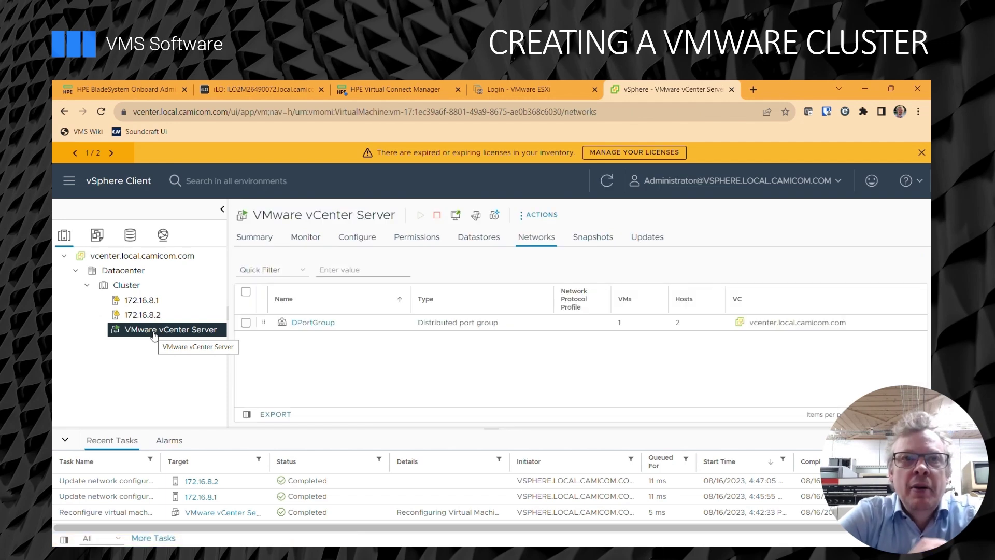
Migrate the vCenter Server VM compute-only to host 172.16.8.2 with high vMotion priority.
right_click(154, 334)
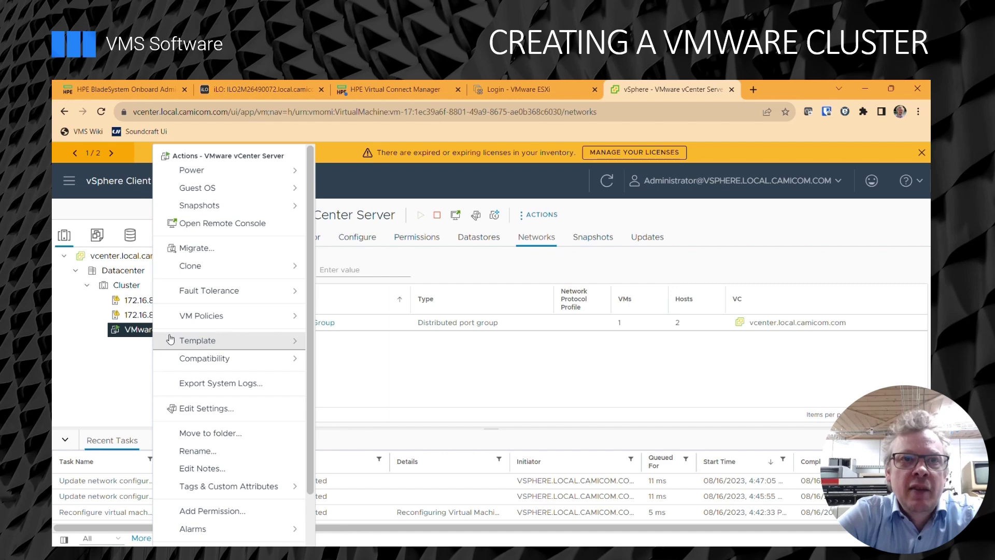
click(240, 258)
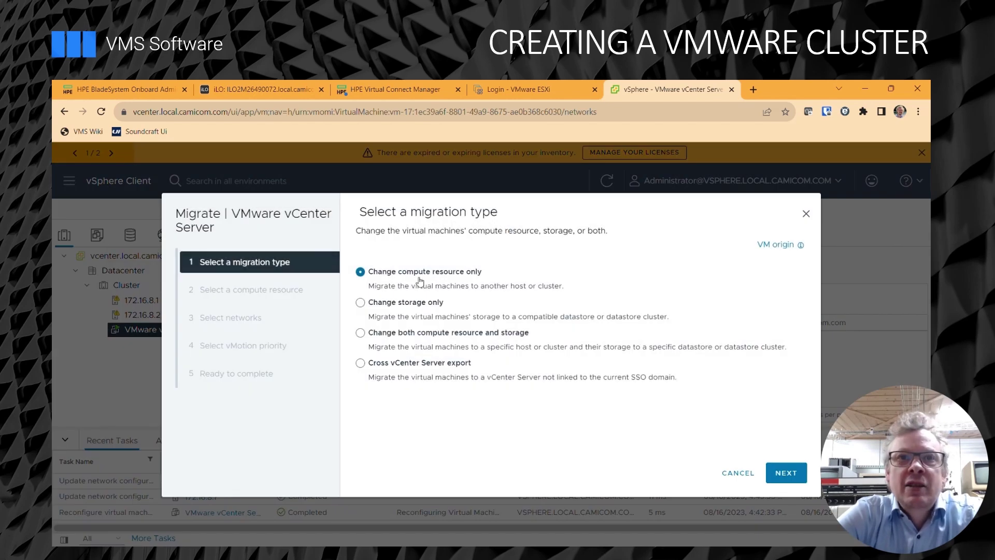
click(792, 481)
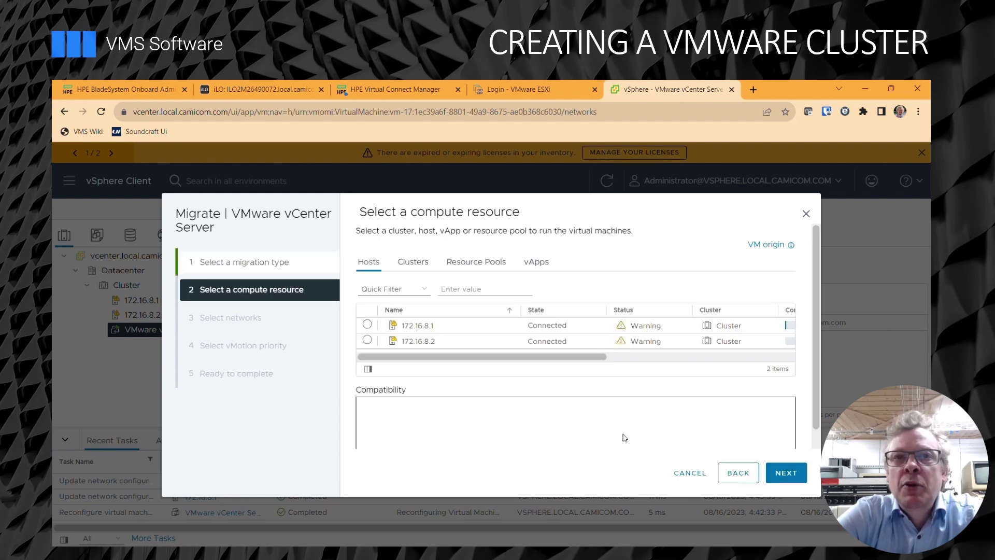
click(367, 341)
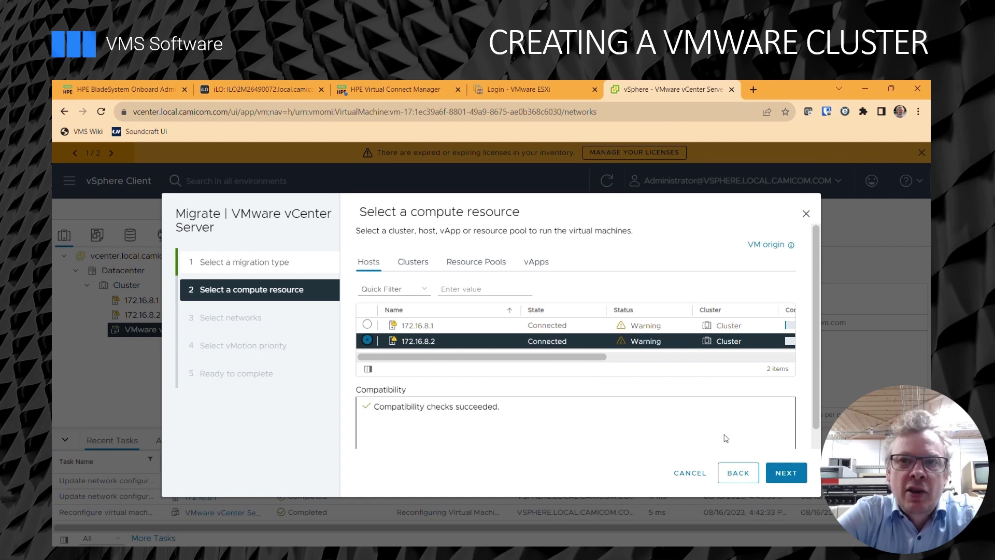
click(784, 474)
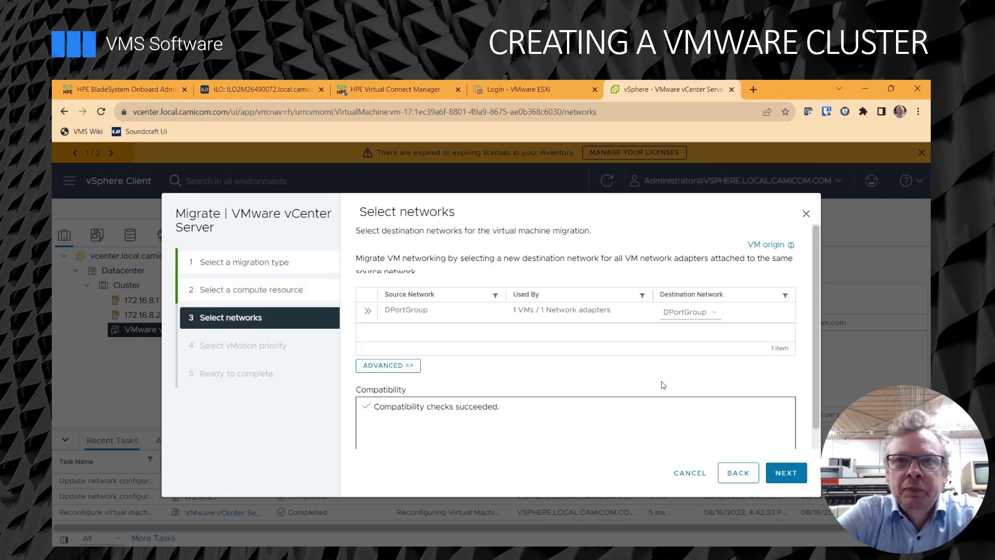
click(797, 478)
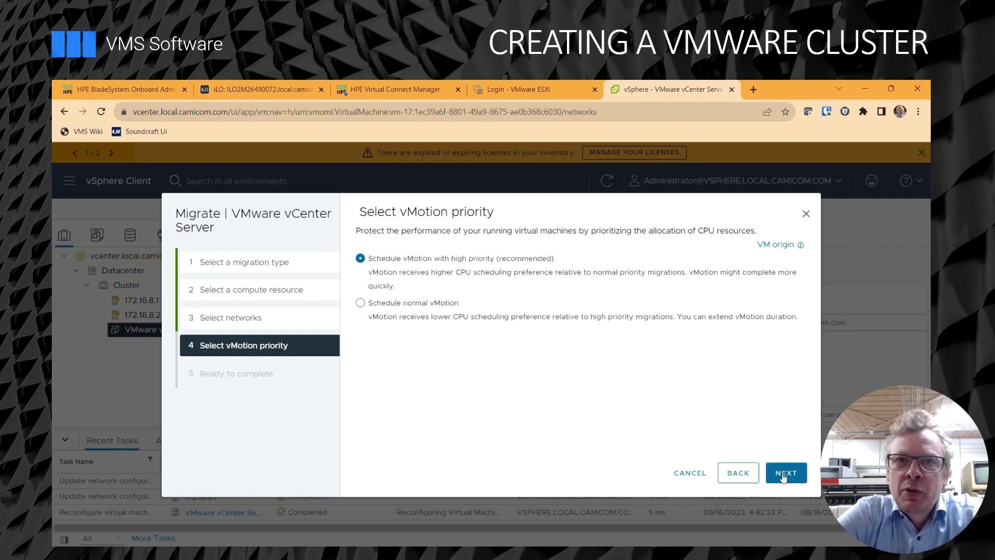
click(785, 473)
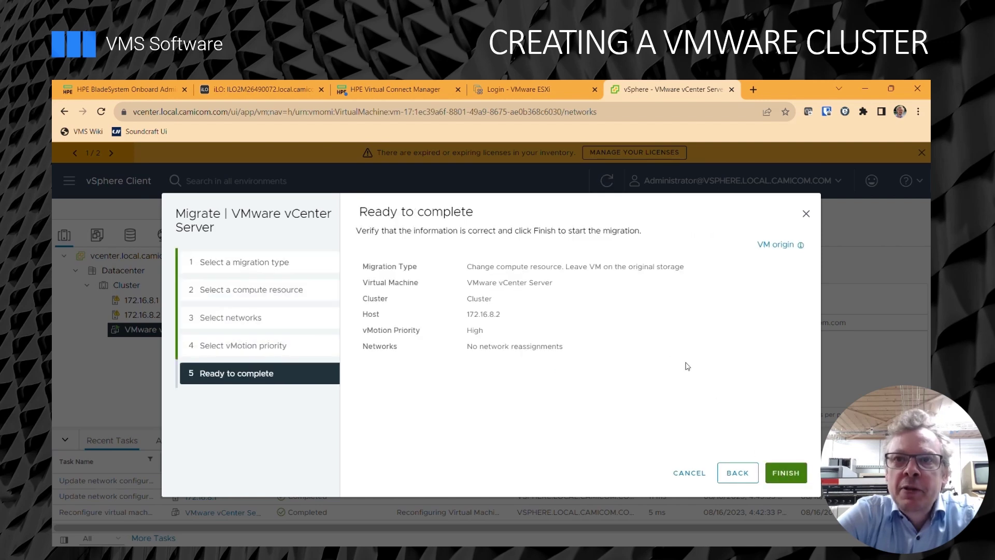
click(784, 473)
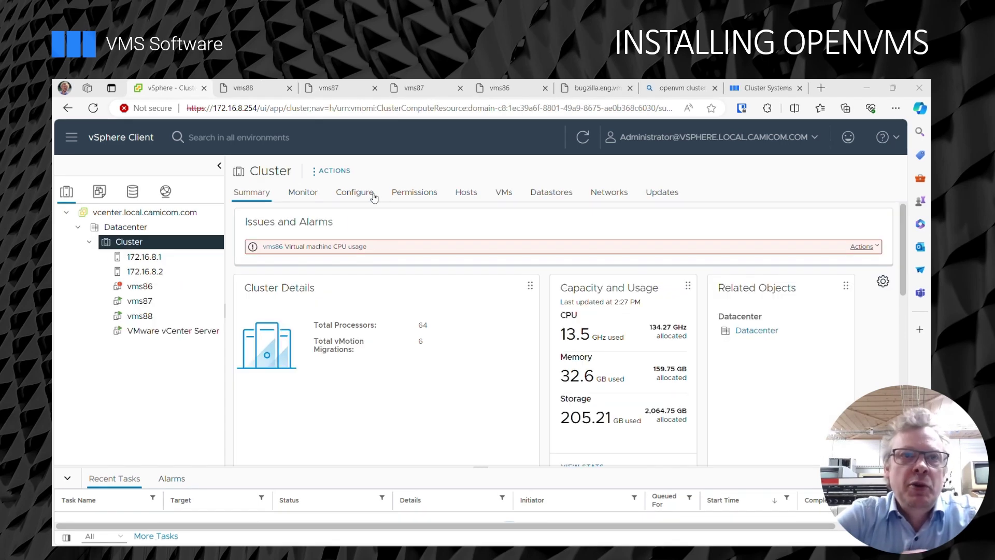
Start a new virtual machine on the Cluster and name it vms89.
click(330, 172)
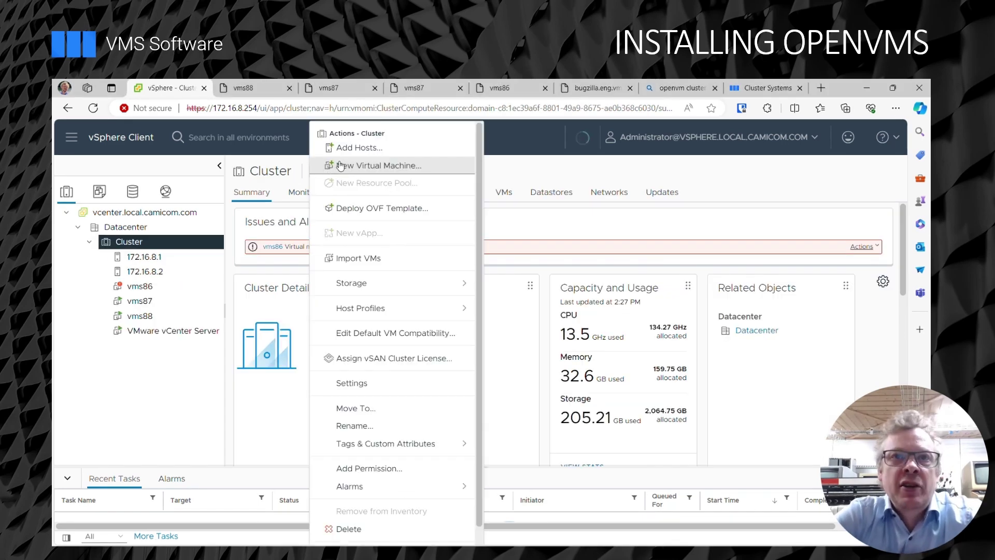
click(369, 166)
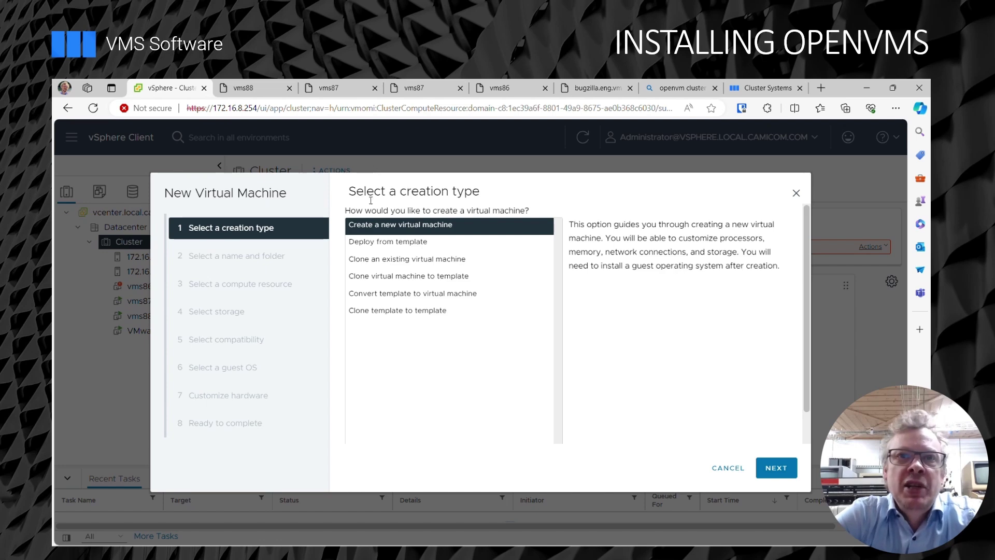
click(773, 469)
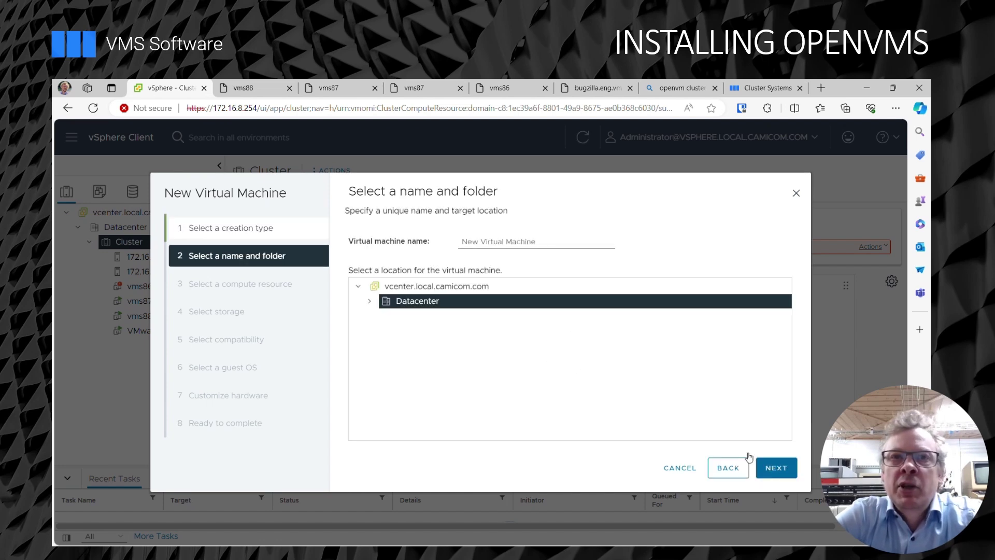
click(535, 242)
key(ctrl+a)
text(v)
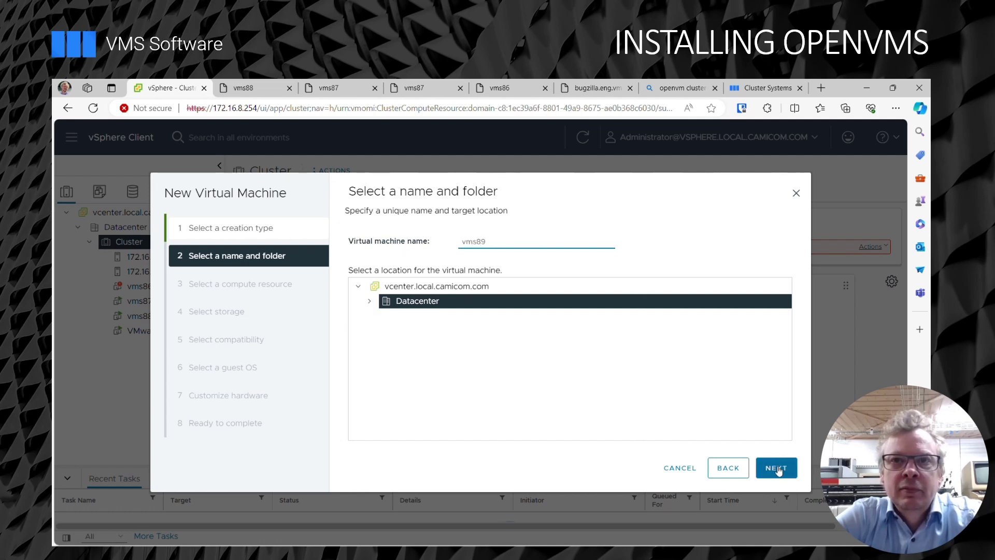
click(778, 468)
Place vms89 on host 172.16.8.1 with storage on the nasstore datastore.
click(366, 240)
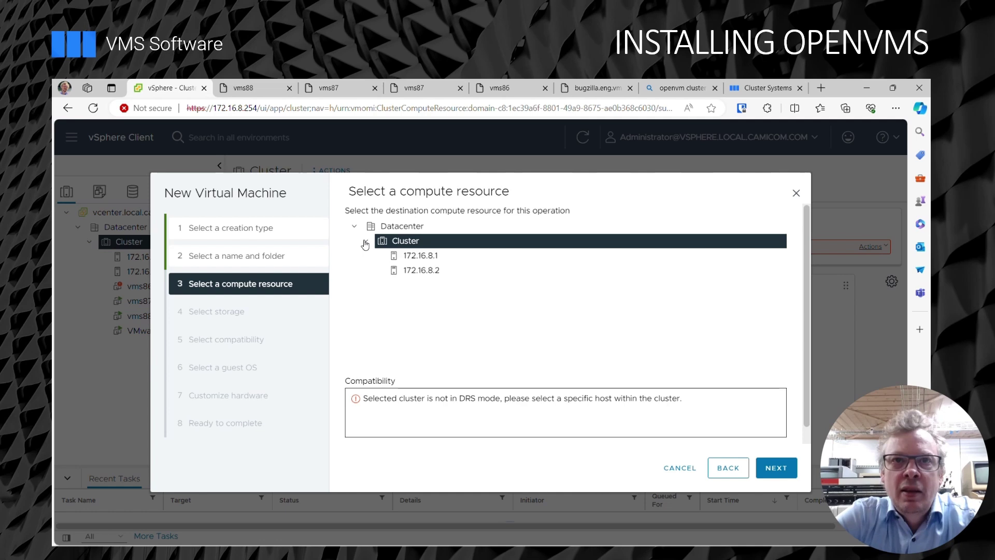
click(423, 261)
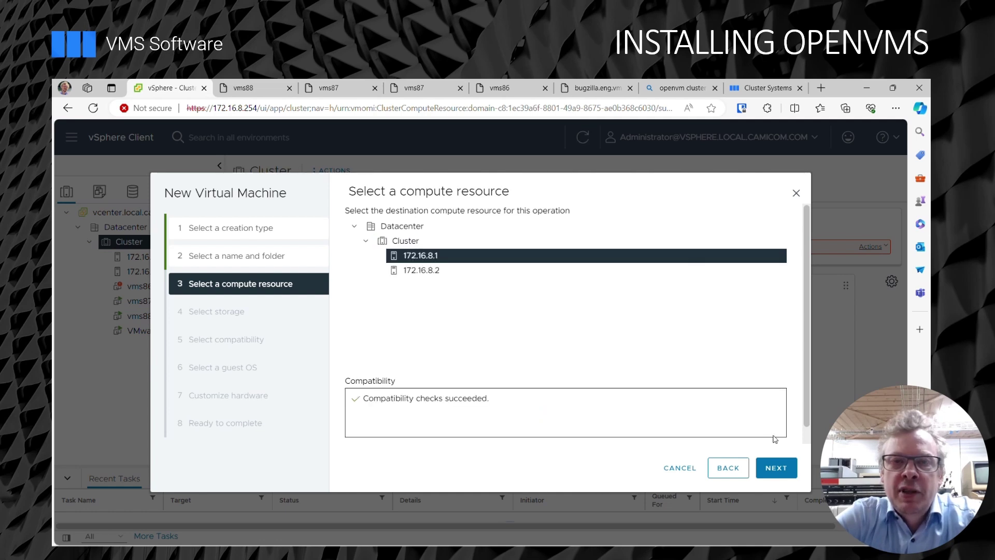
click(790, 473)
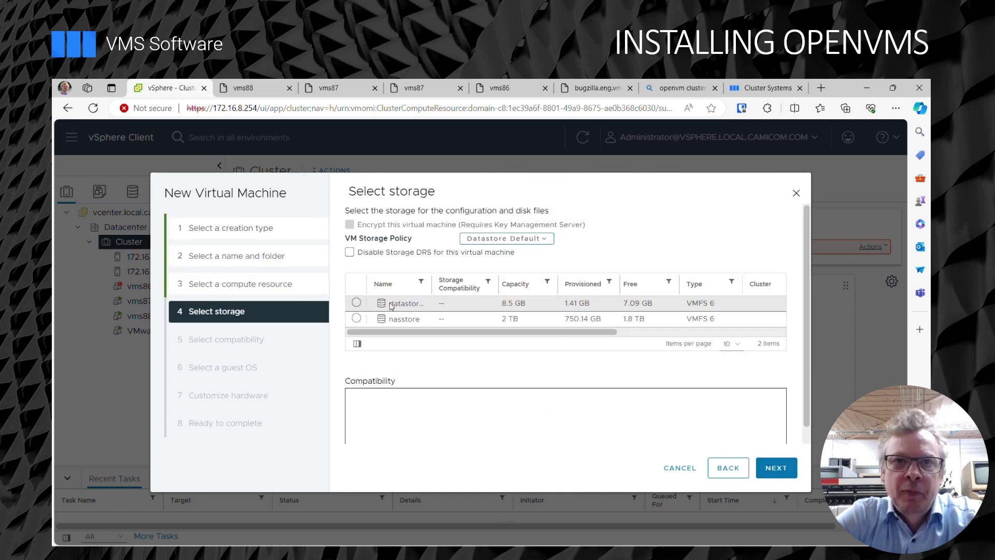
click(357, 319)
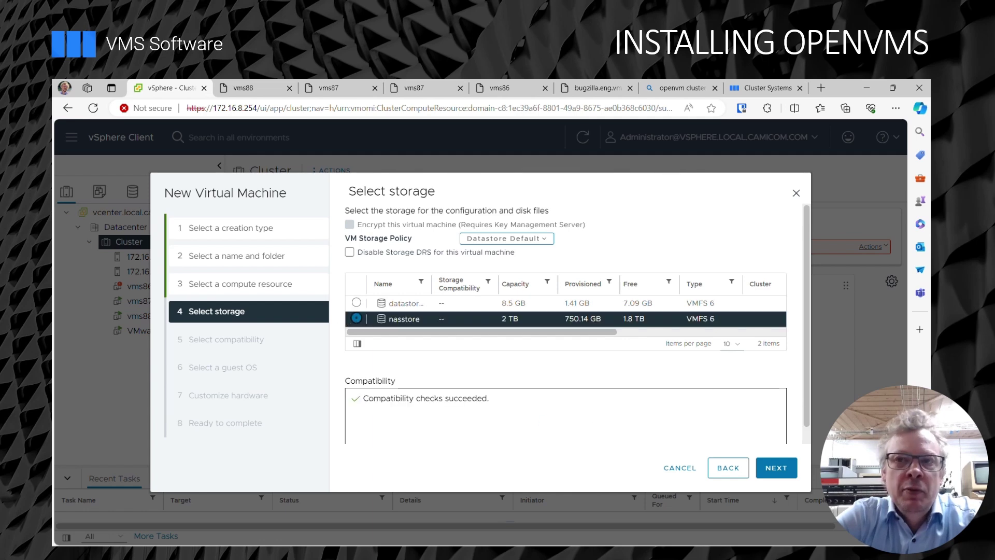
click(789, 470)
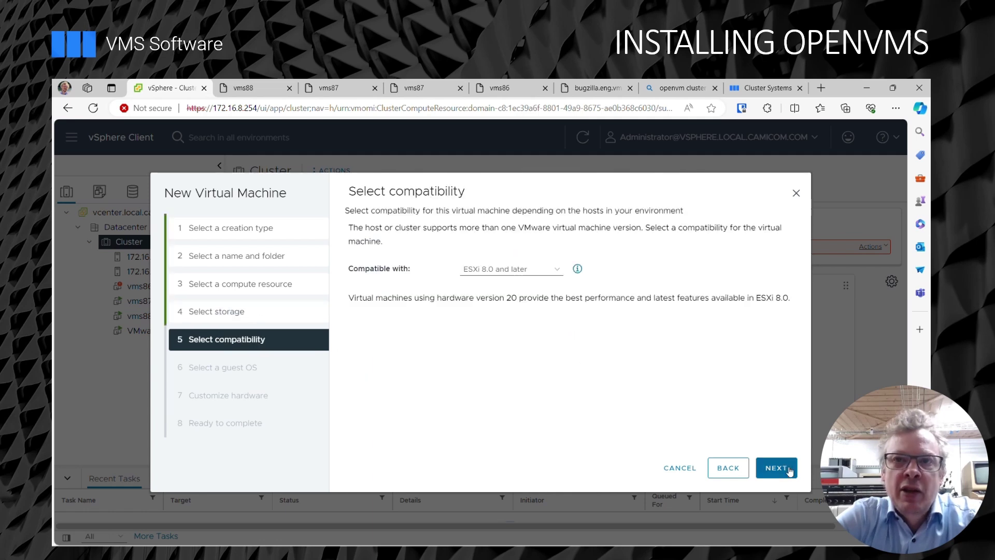
Set ESXi 7.0 and later compatibility and guest OS Other (64-bit), named OpenVMS 9.2-3.
click(545, 272)
click(531, 385)
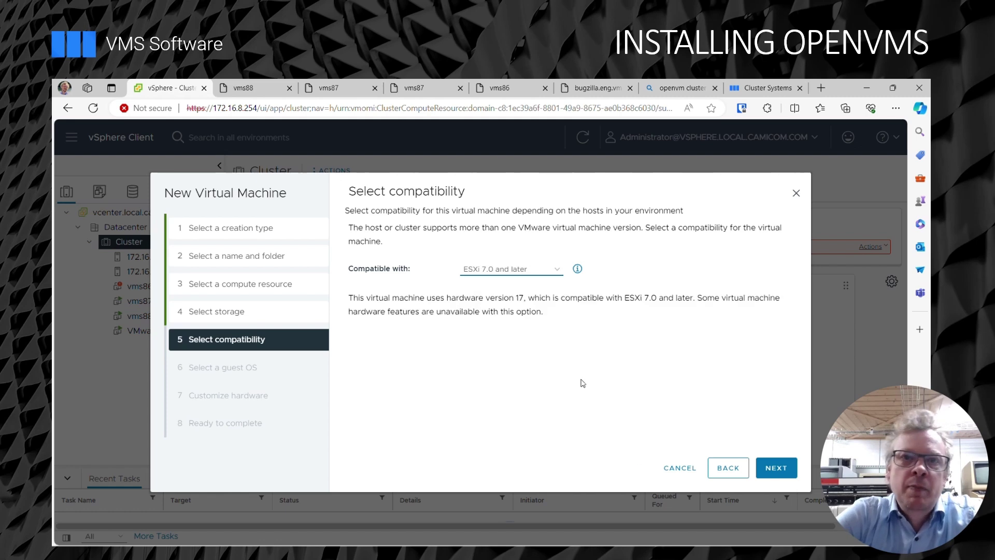
click(776, 469)
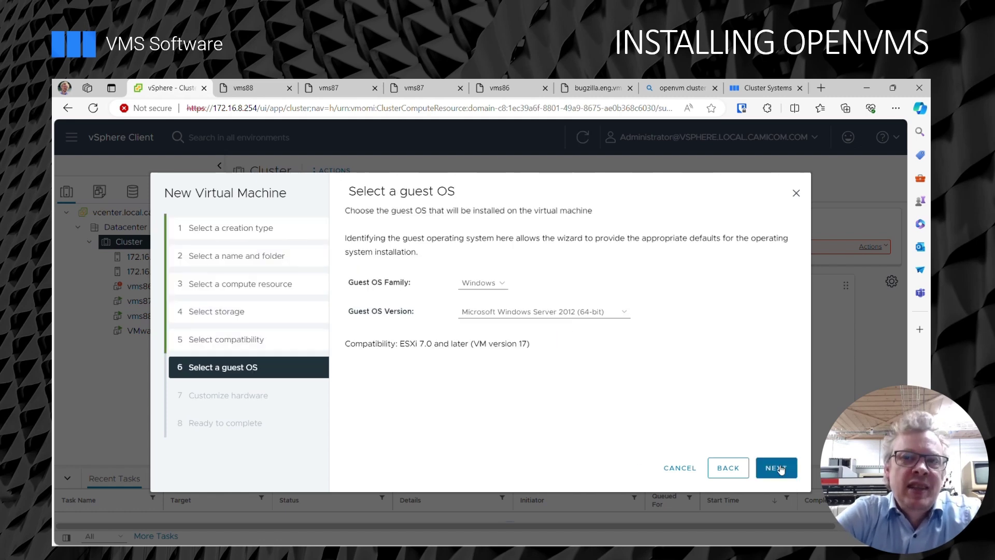
click(497, 284)
click(492, 315)
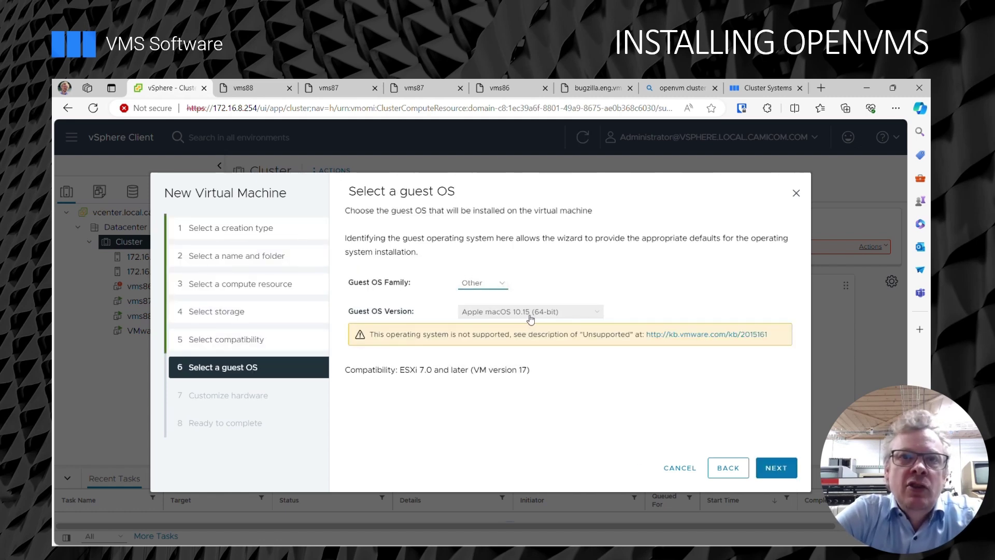
click(543, 314)
scroll(521, 446, down, 3)
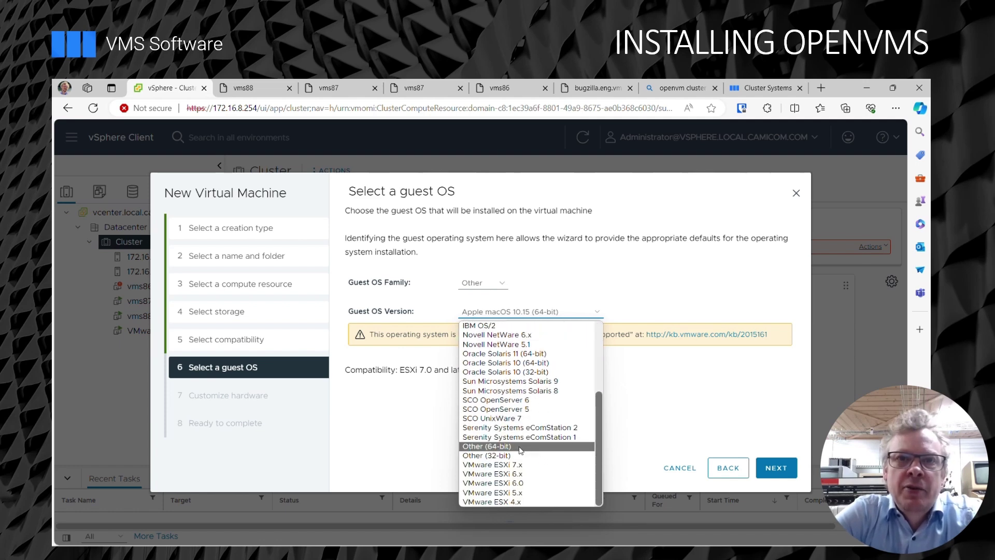
click(519, 450)
click(482, 344)
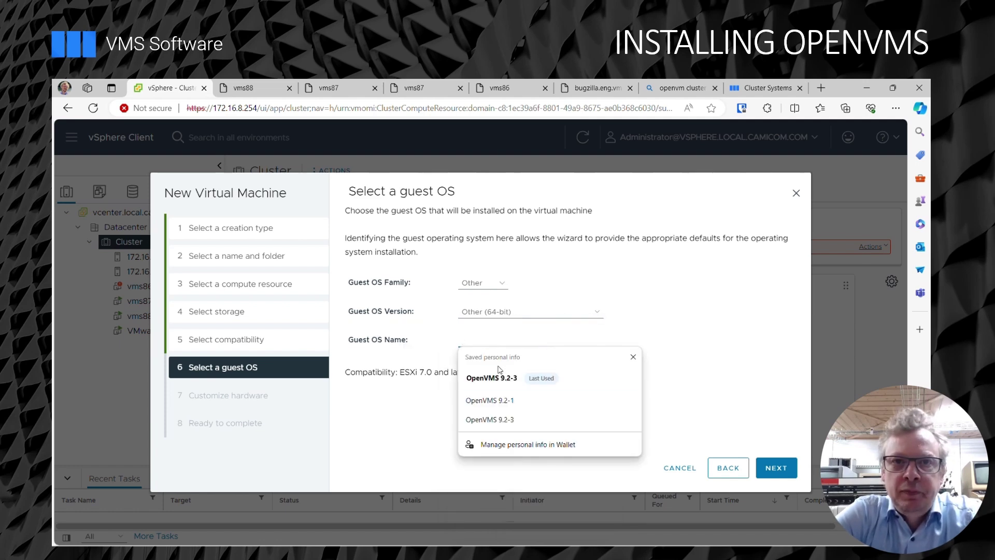
click(500, 379)
Give the VM 4 CPUs and 8 GB of memory.
click(778, 469)
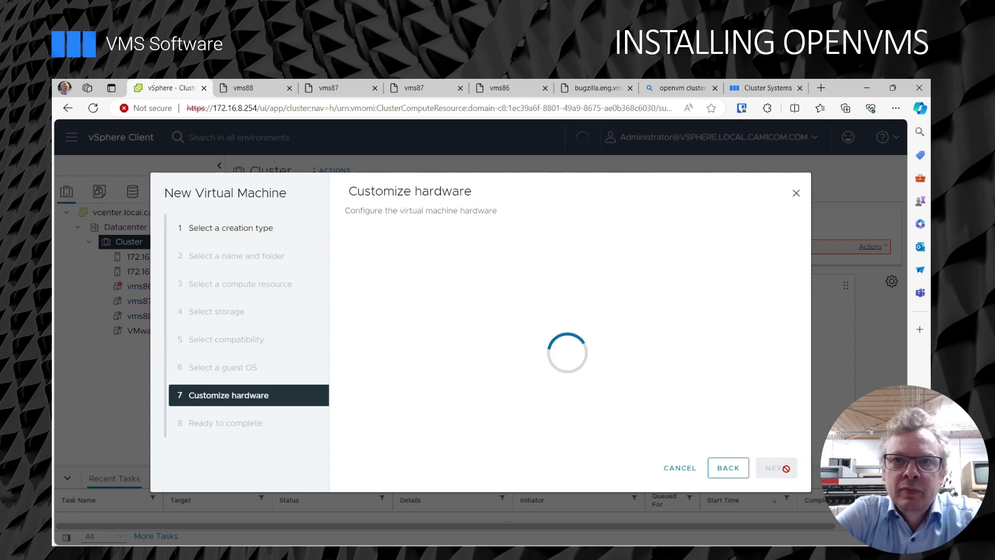
click(493, 277)
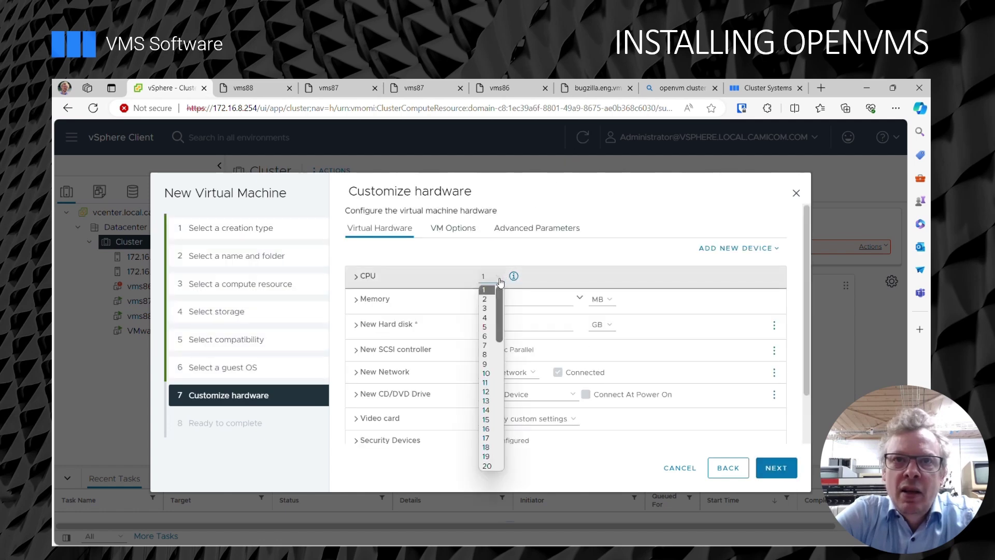
click(487, 317)
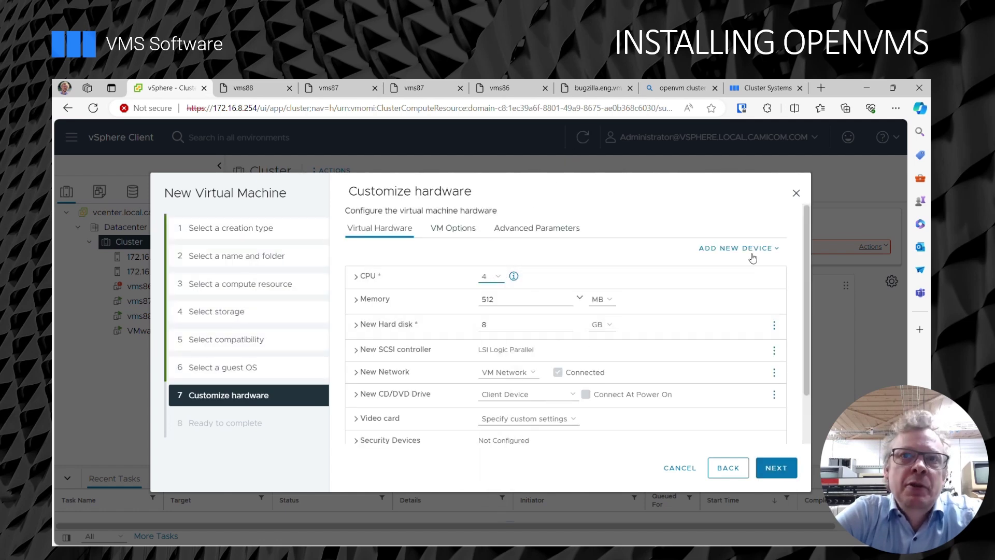
drag(519, 299, 457, 305)
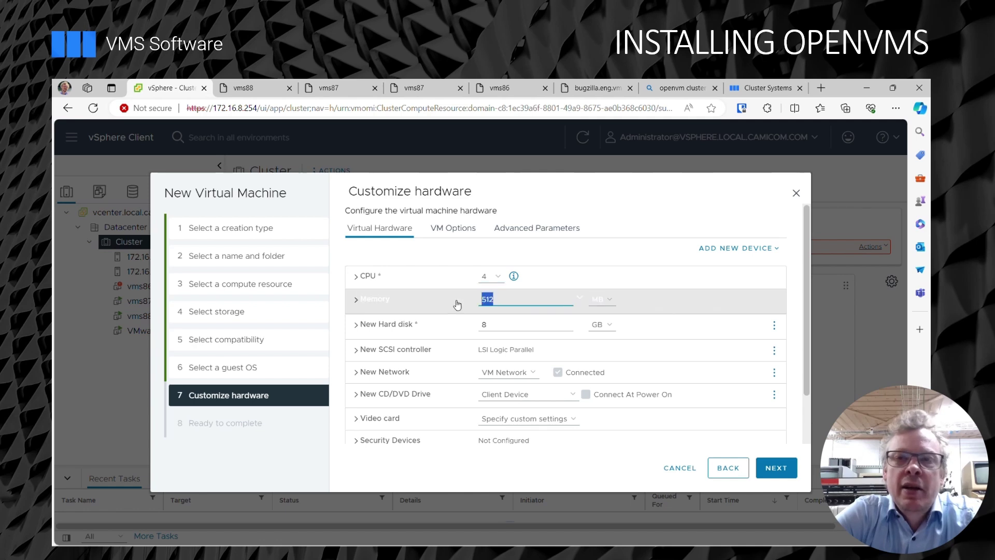
text(8)
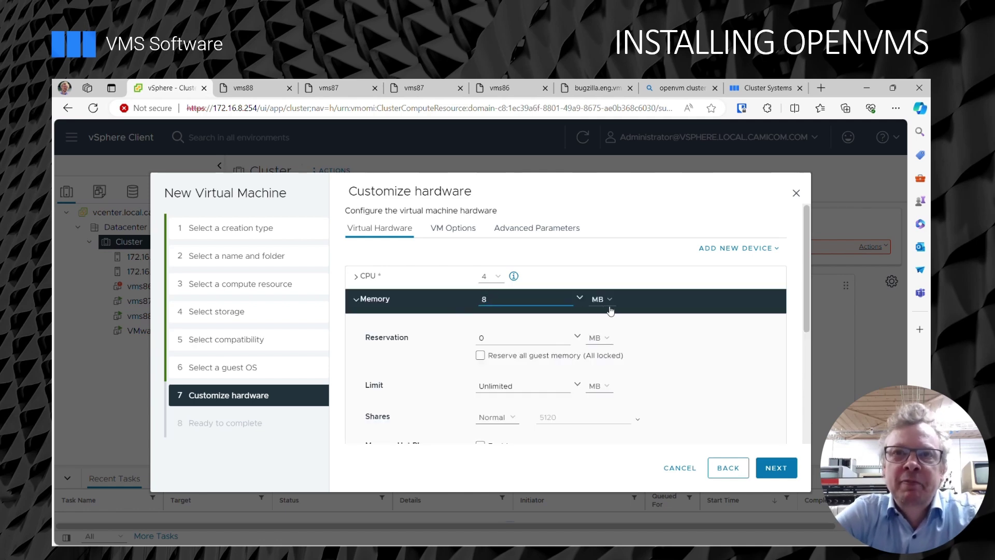
click(600, 300)
click(605, 322)
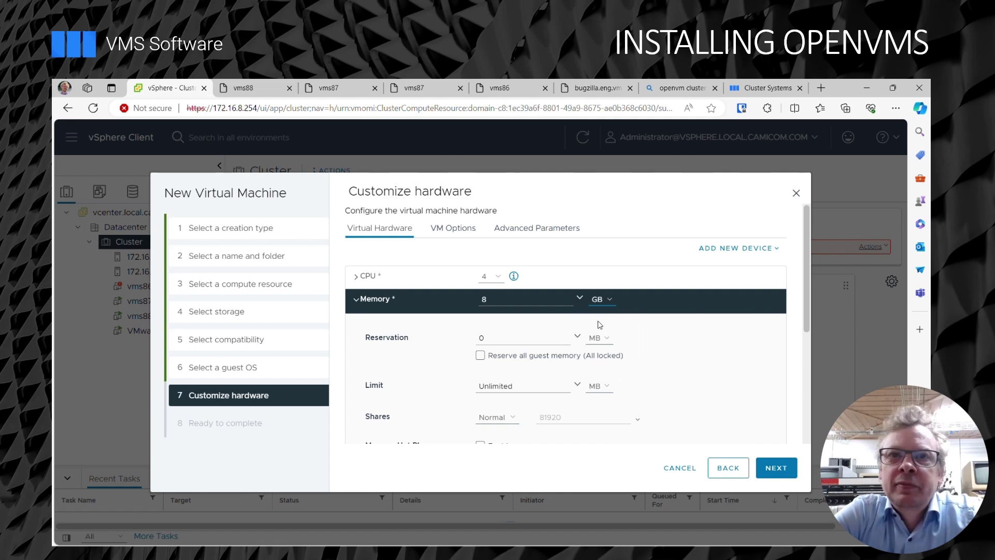
click(354, 303)
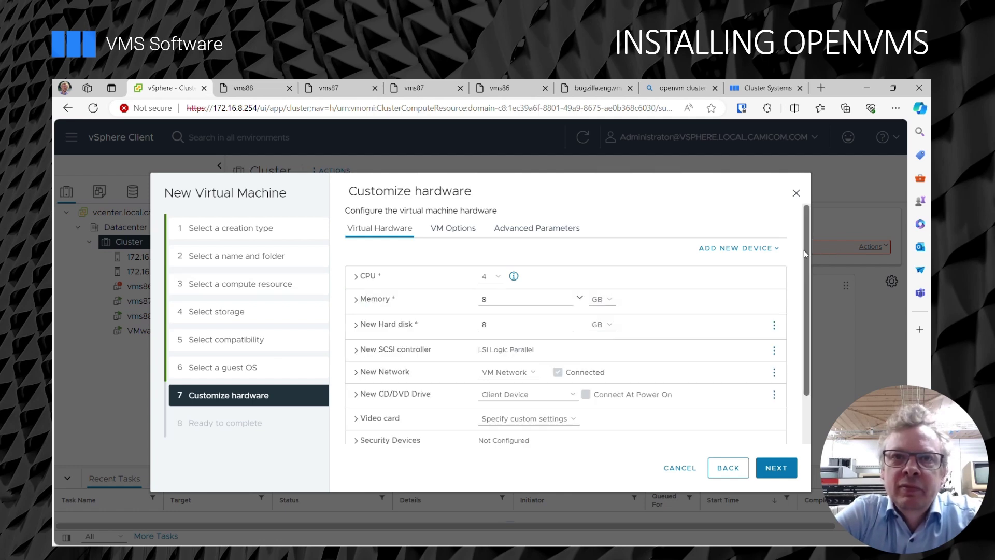
Add a SATA controller and attach the 40 GB hard disk to it.
click(767, 249)
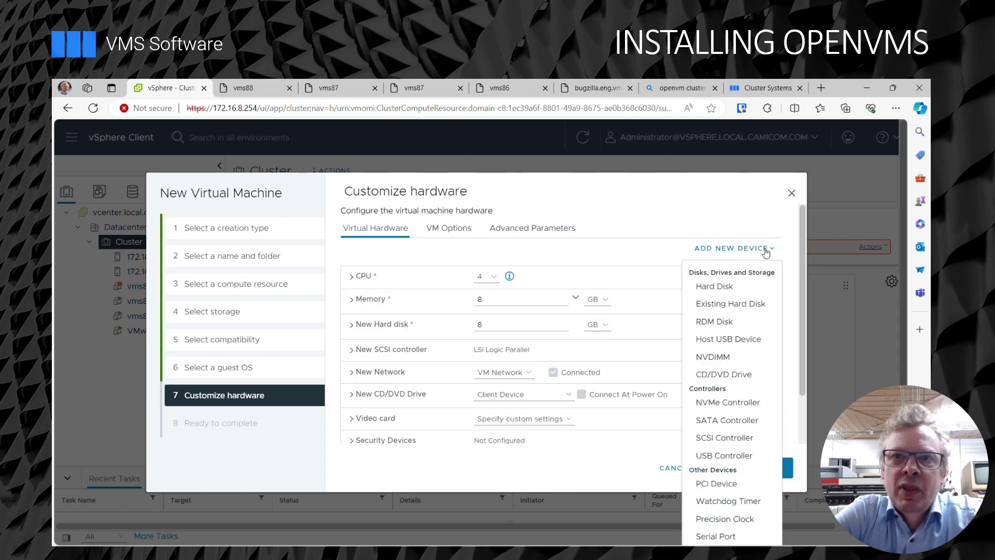
click(726, 420)
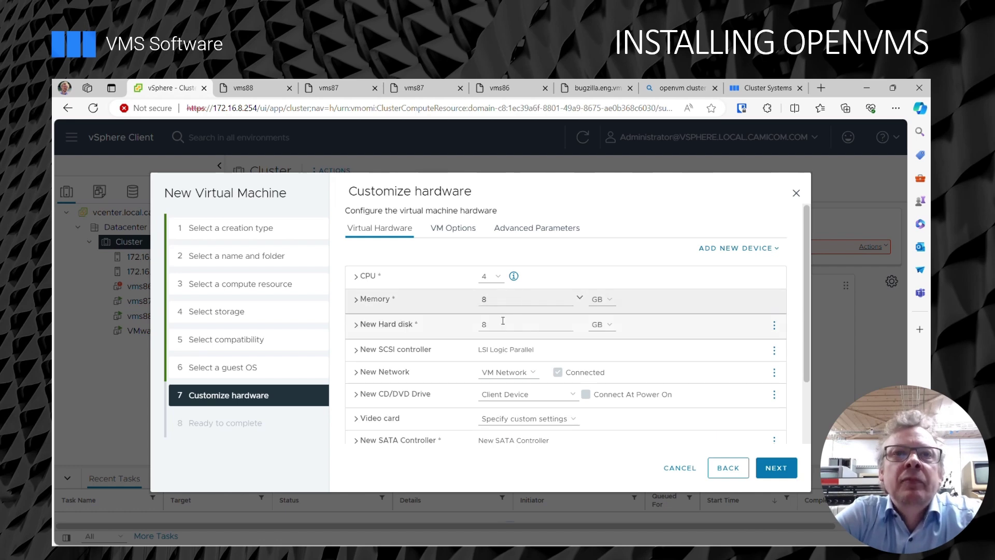
click(481, 325)
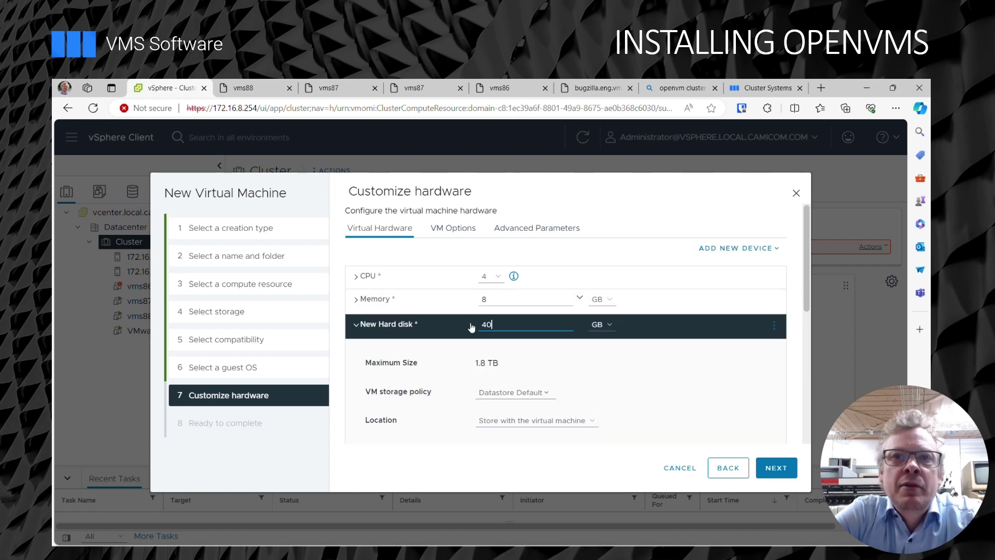
scroll(498, 377, down, 3)
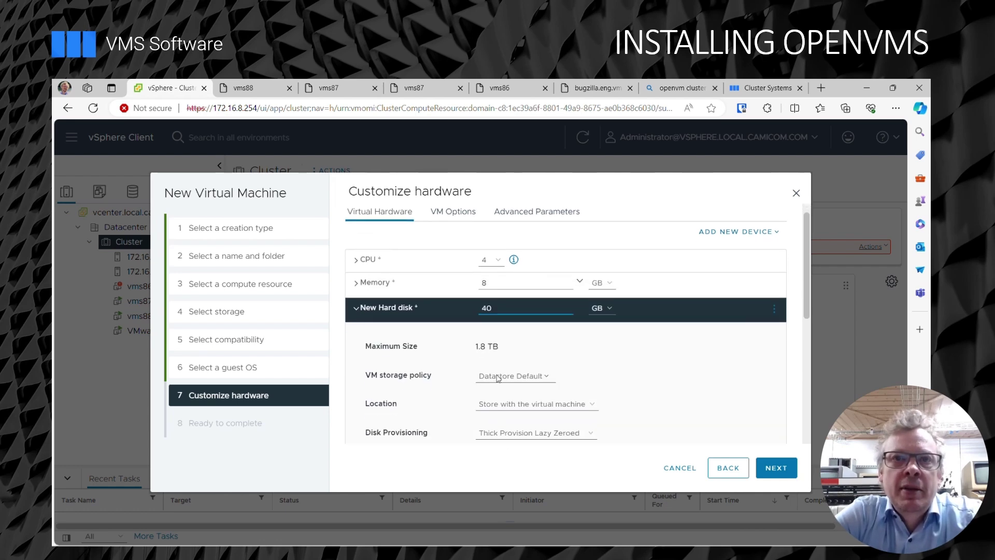
scroll(497, 378, down, 1)
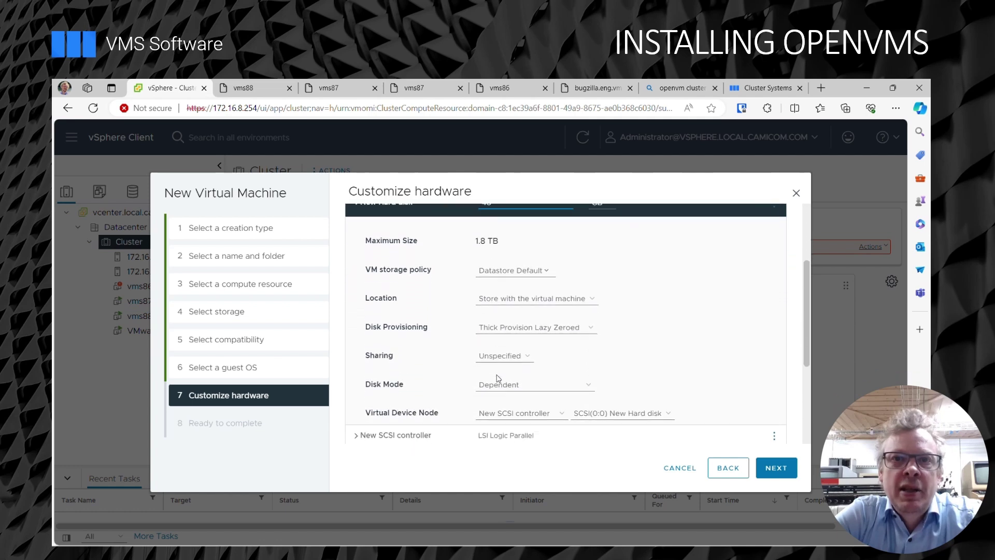
click(558, 405)
click(515, 444)
scroll(499, 290, up, 1)
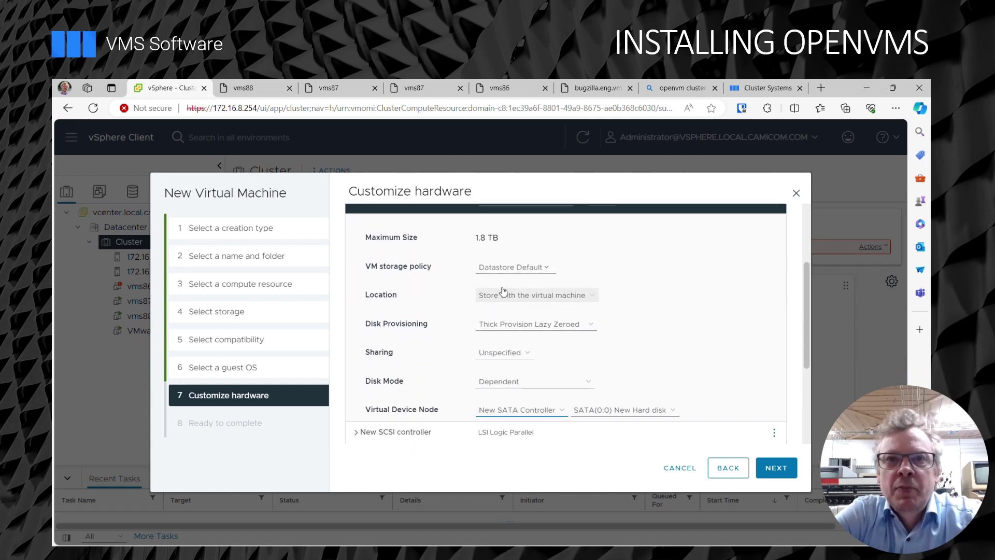
click(356, 221)
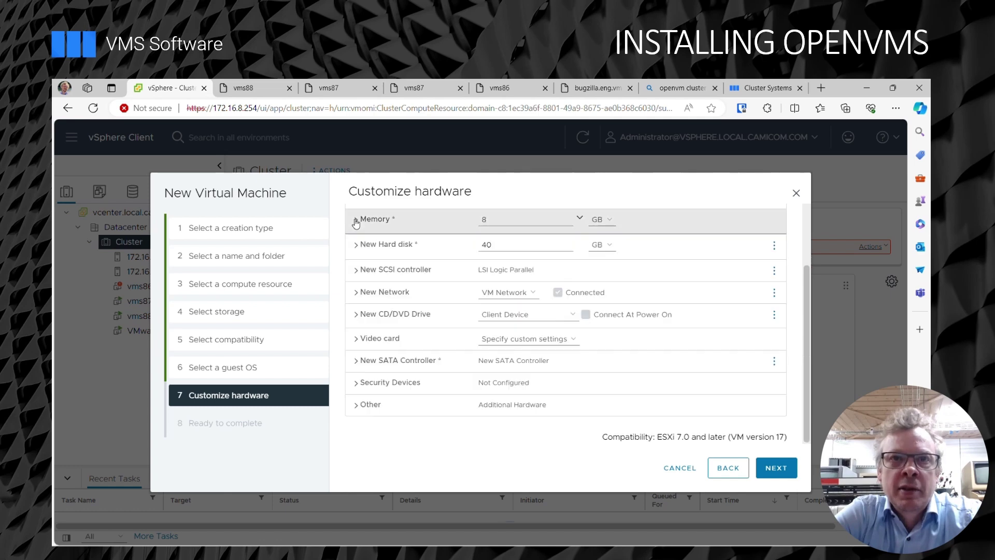
Remove the SCSI controller from the VM.
click(774, 270)
click(754, 295)
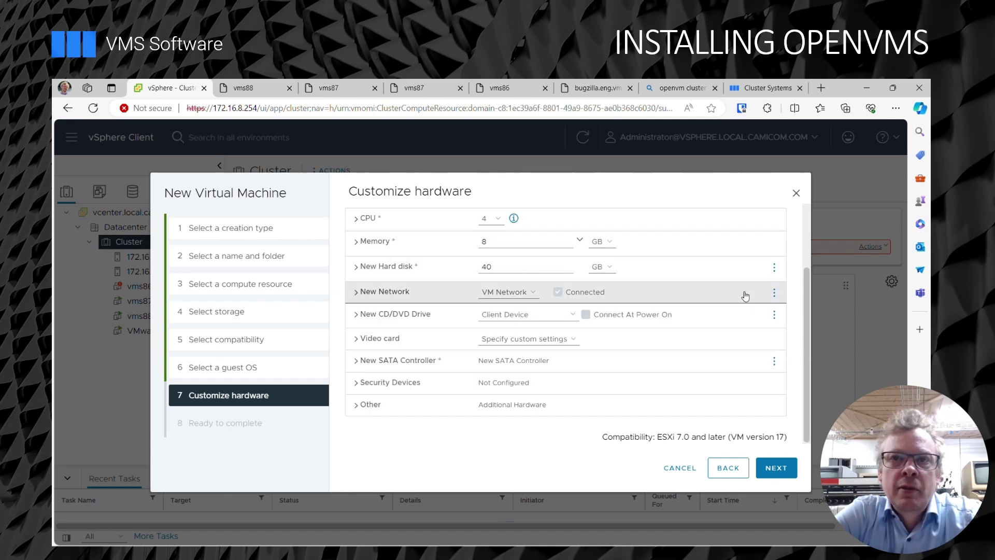
click(532, 292)
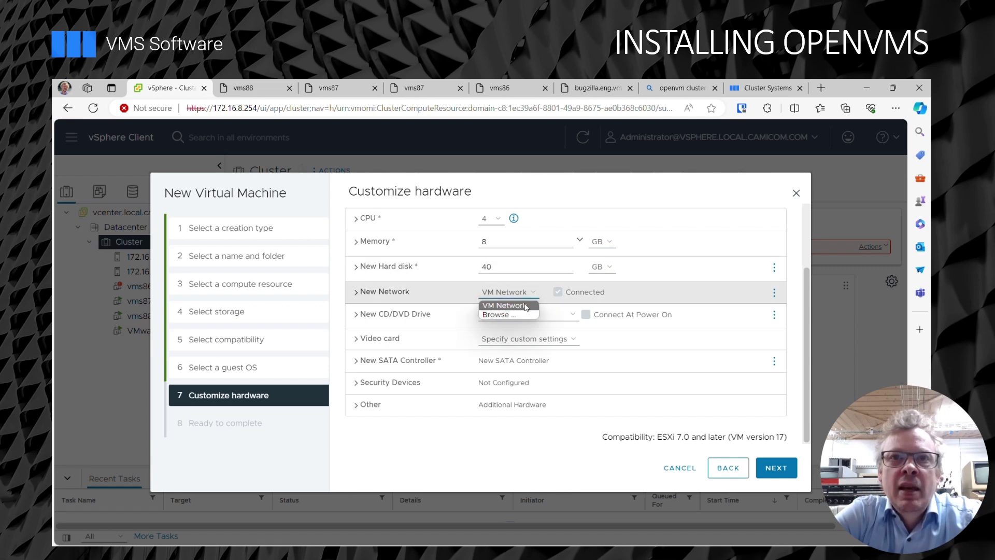
Connect the new network adapter to DPortGroup.
click(520, 316)
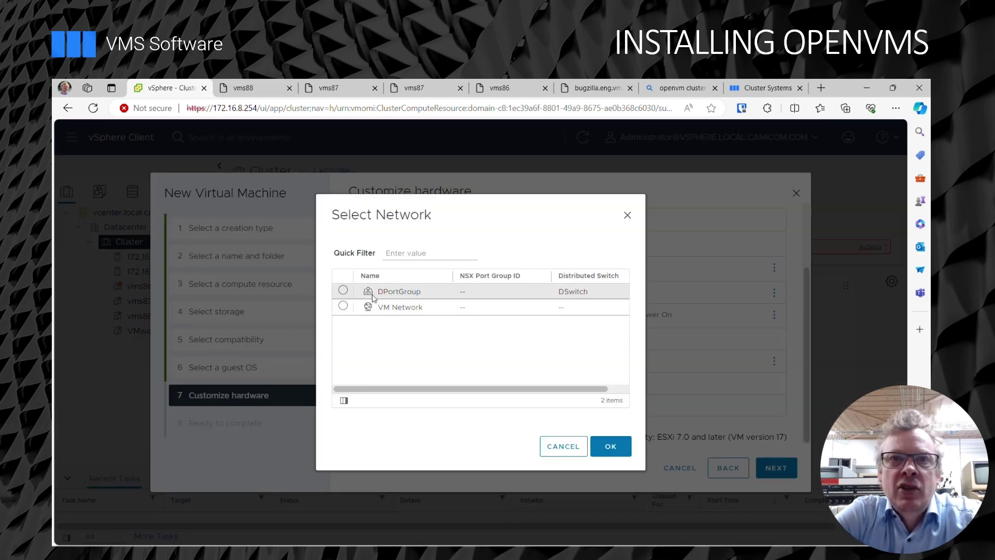
click(343, 291)
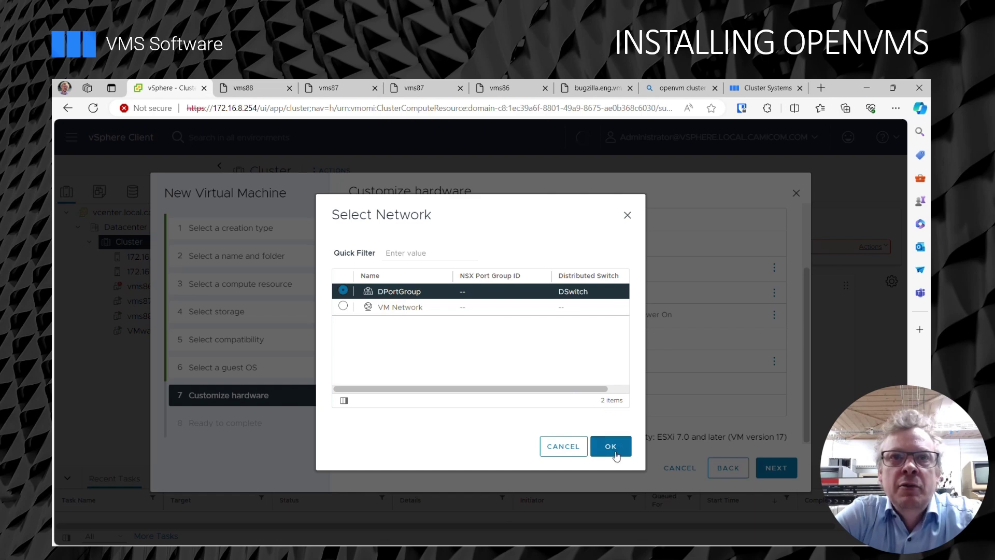
click(611, 447)
Set the adapter's MAC address to manual, aa:00:04:00:59:04.
click(356, 294)
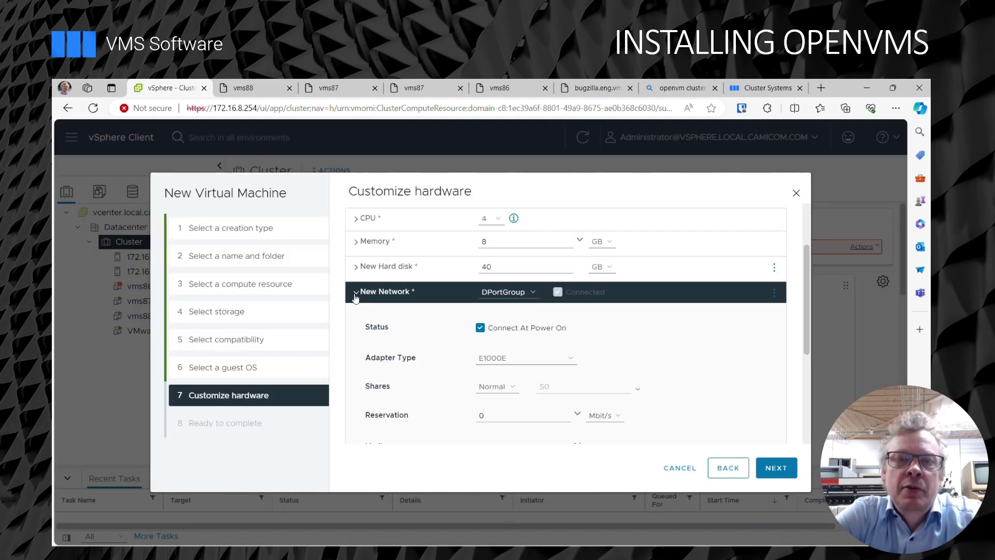
scroll(506, 372, down, 3)
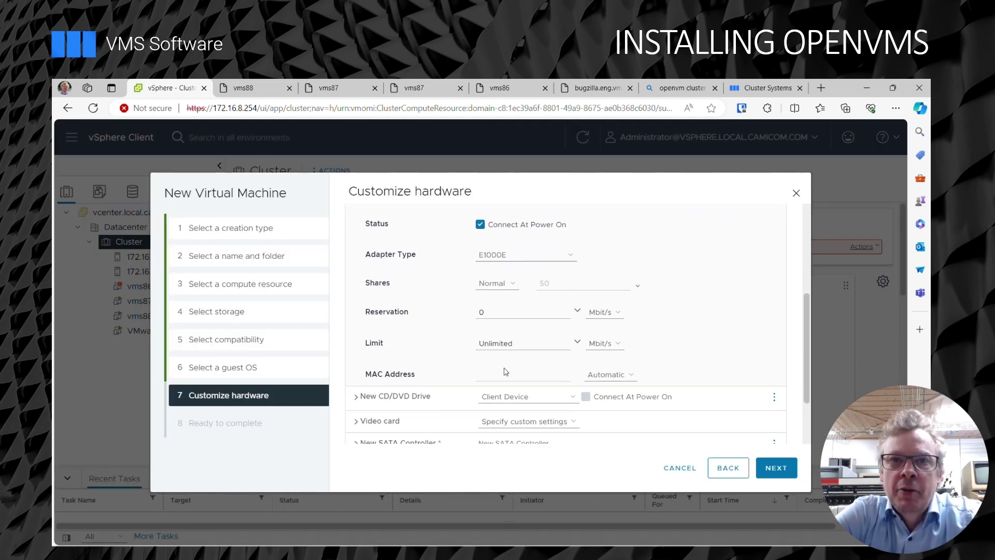
click(601, 376)
click(604, 390)
click(520, 373)
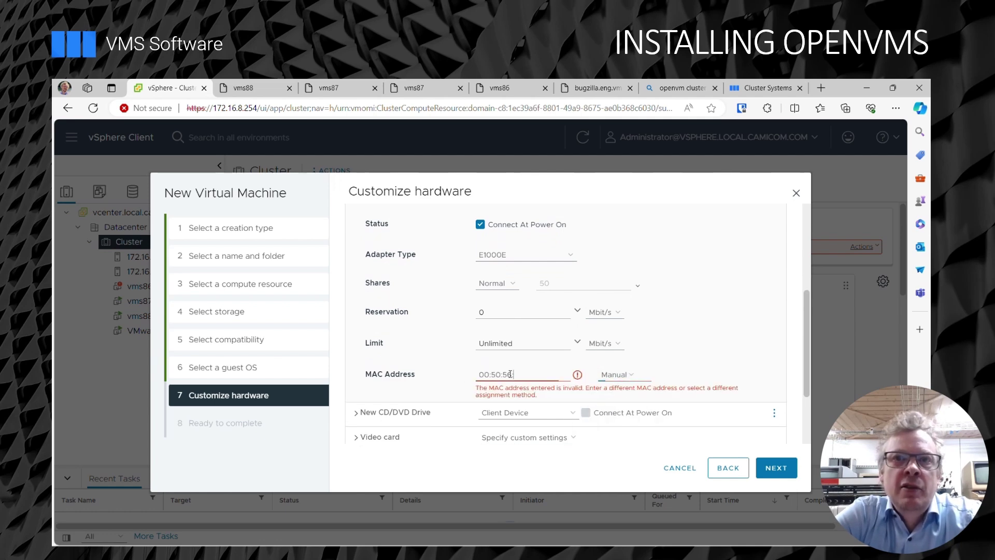
drag(520, 374, 454, 381)
text(aa:)
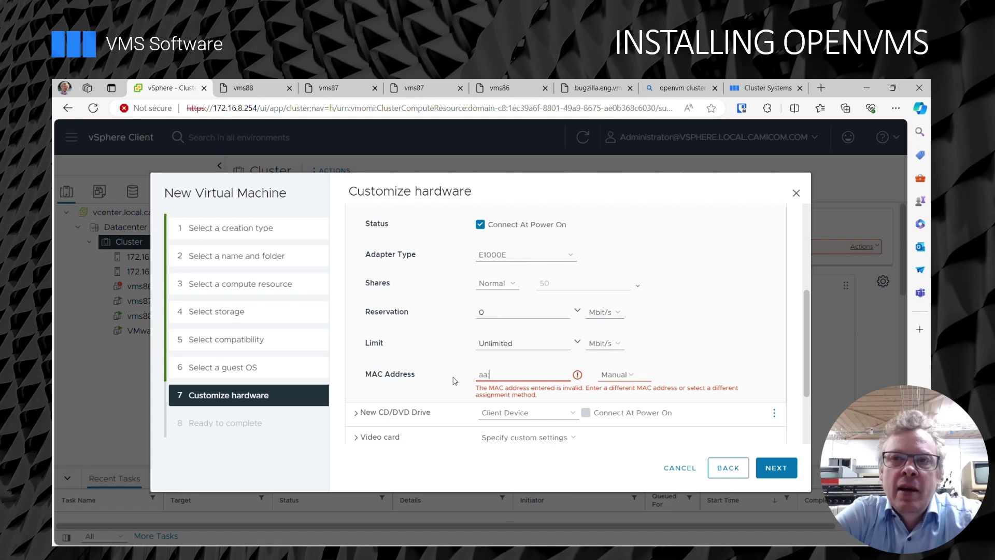
text(00)
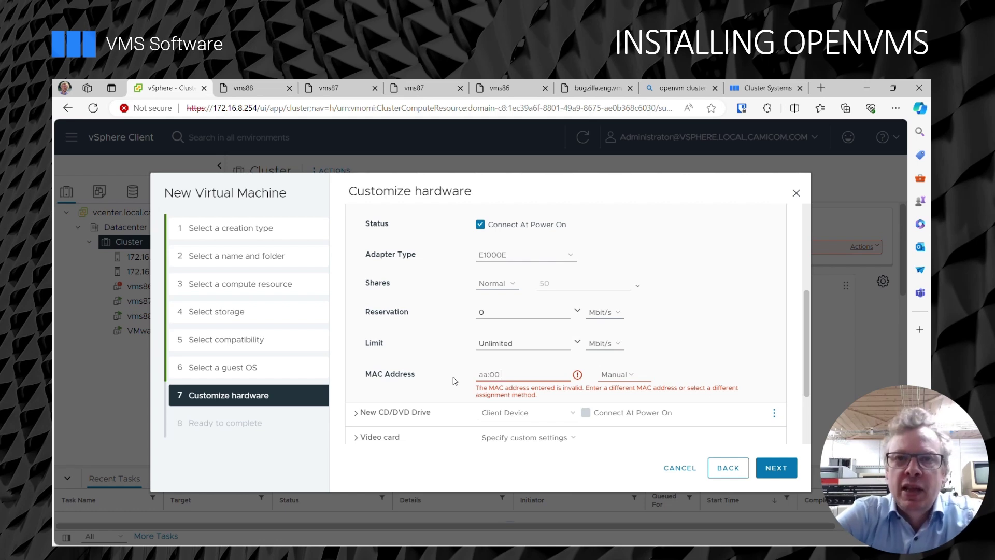
text(:04:00:59)
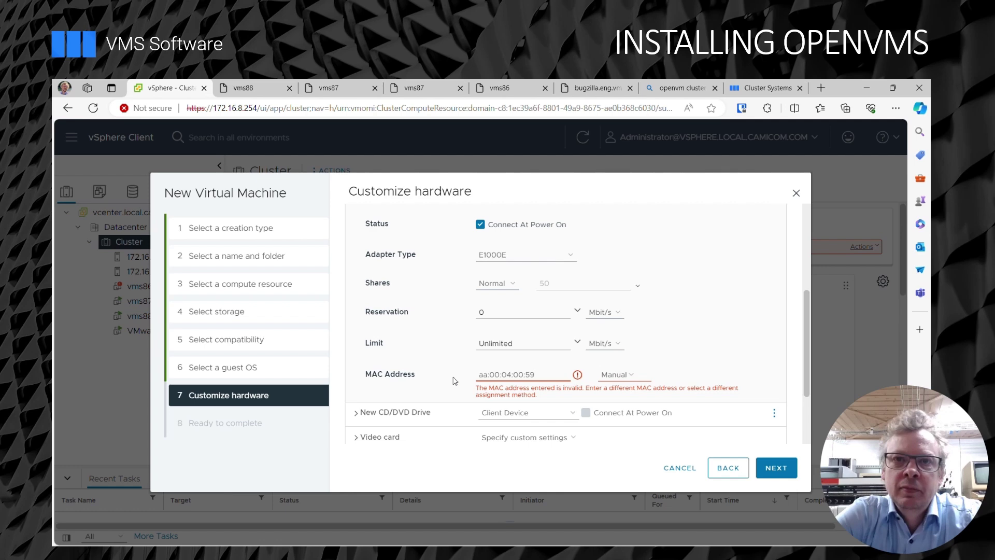
text(:04)
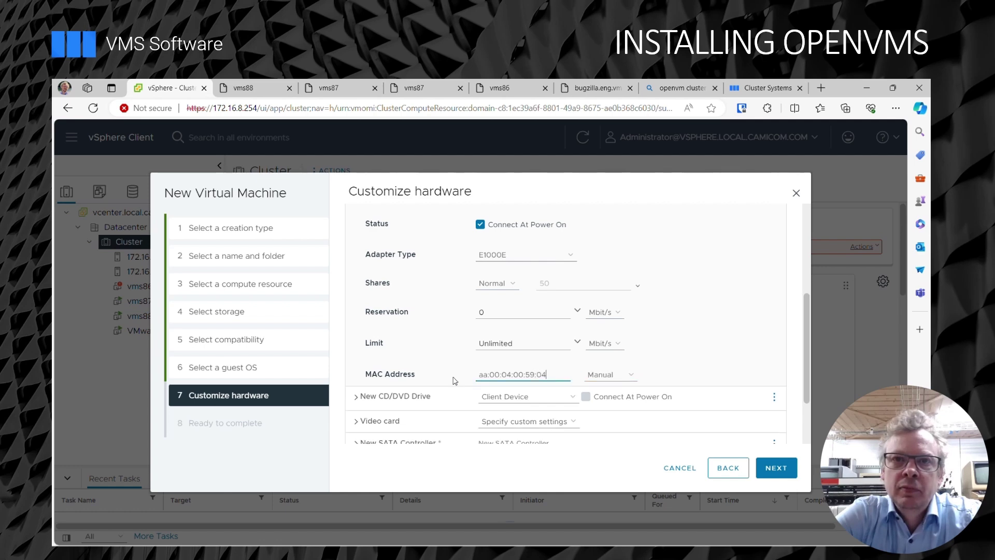
scroll(453, 309, up, 2)
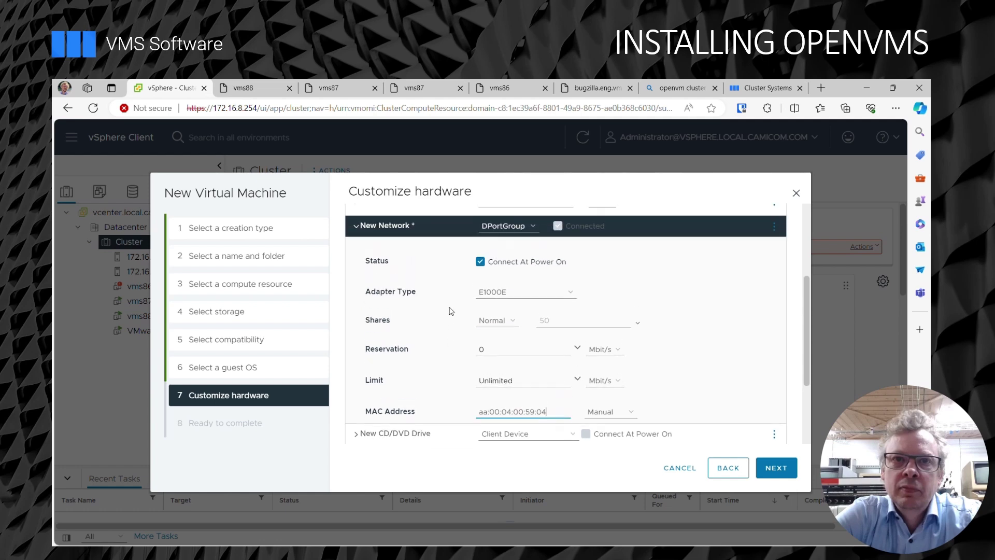
Set the new CD/DVD drive to the datastore ISO file [nasstore] ISO/XGOW_KIT.ISO.
click(355, 242)
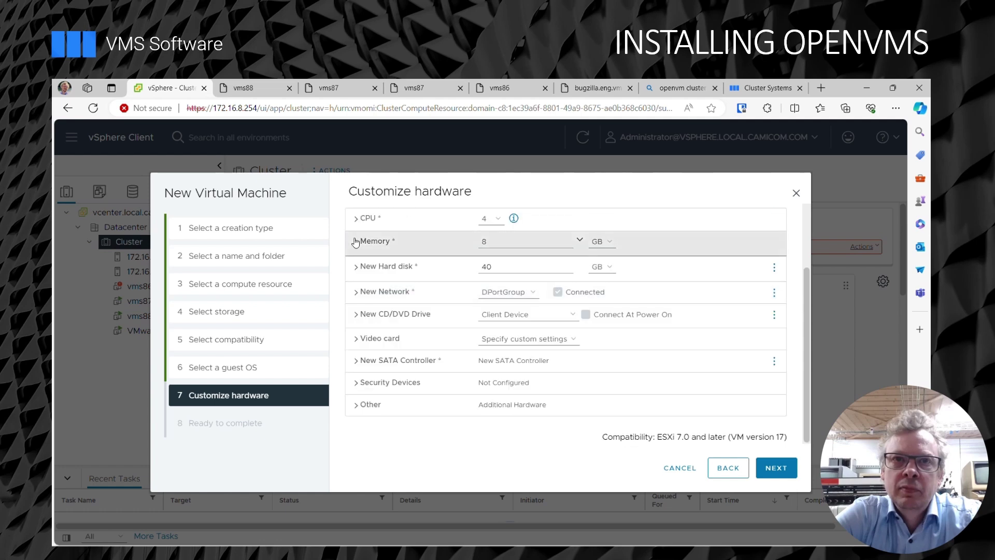
click(542, 315)
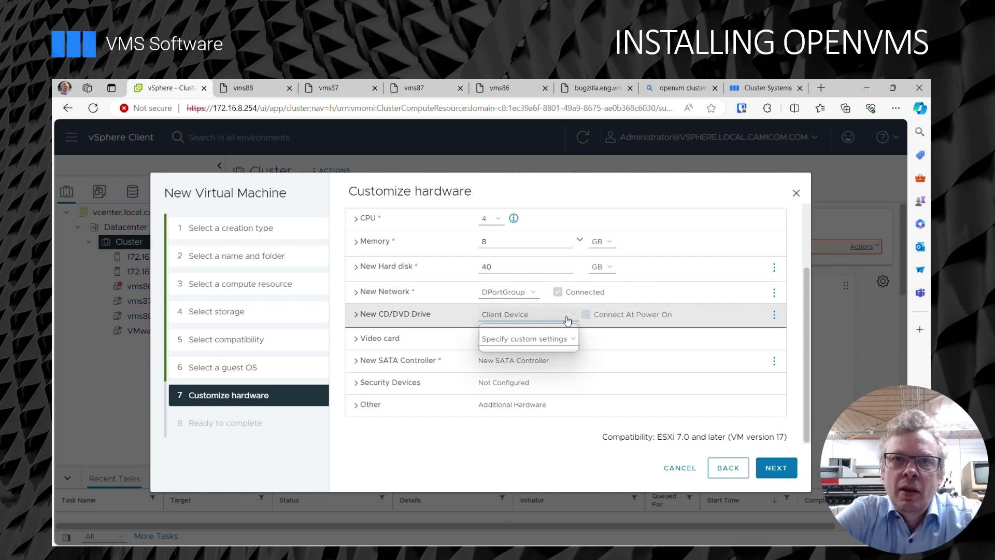
click(534, 339)
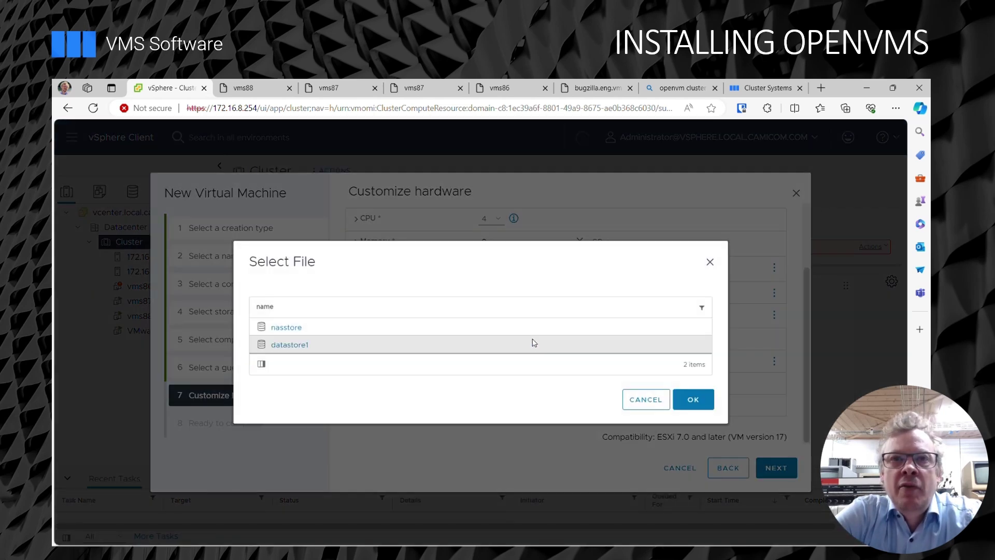
click(279, 328)
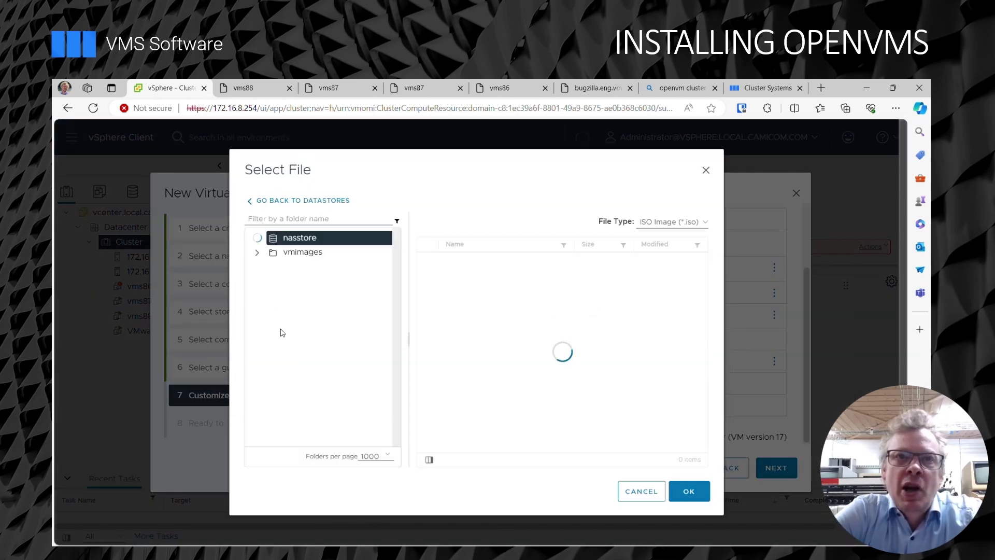
click(310, 282)
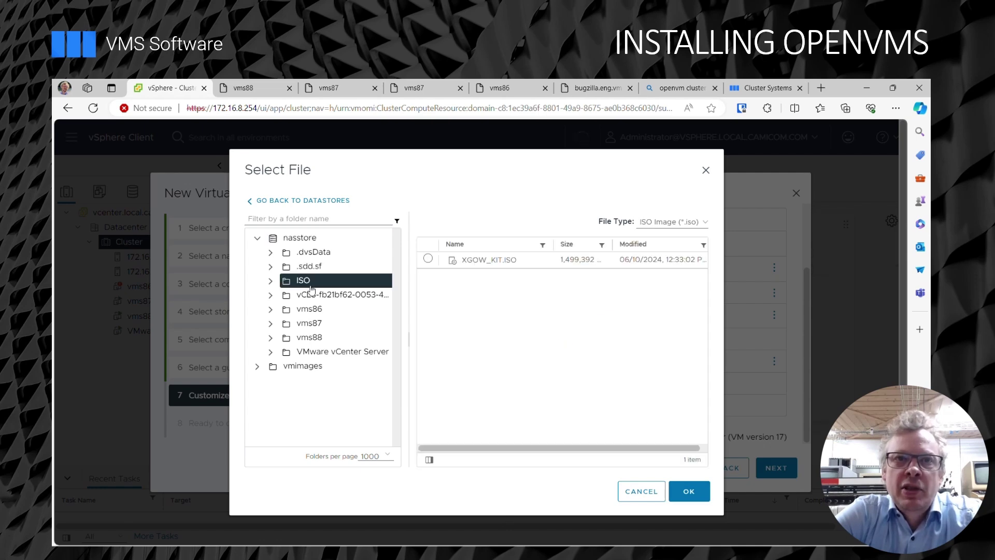
click(500, 264)
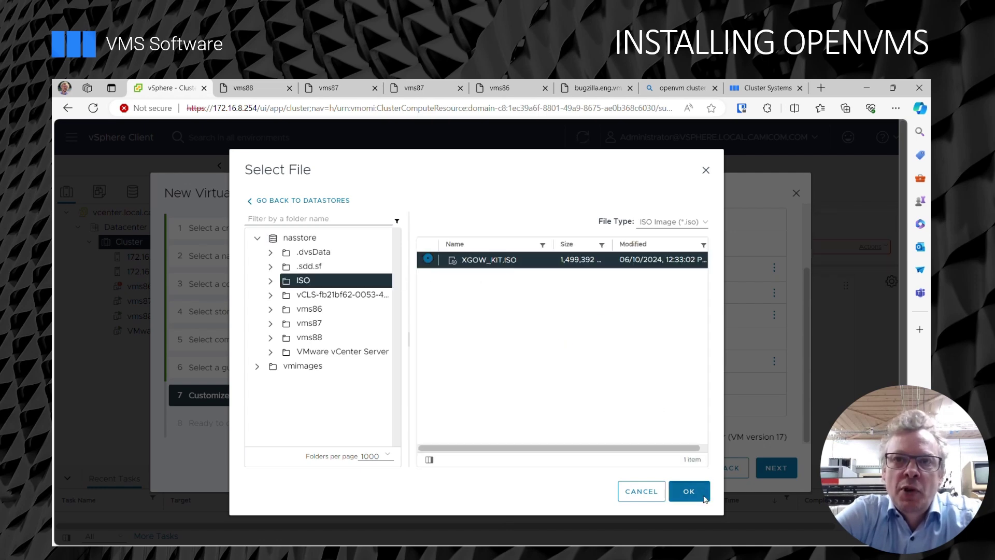
click(700, 491)
Make the CD/DVD drive connect at power on and attach it to the New SATA Controller.
click(587, 315)
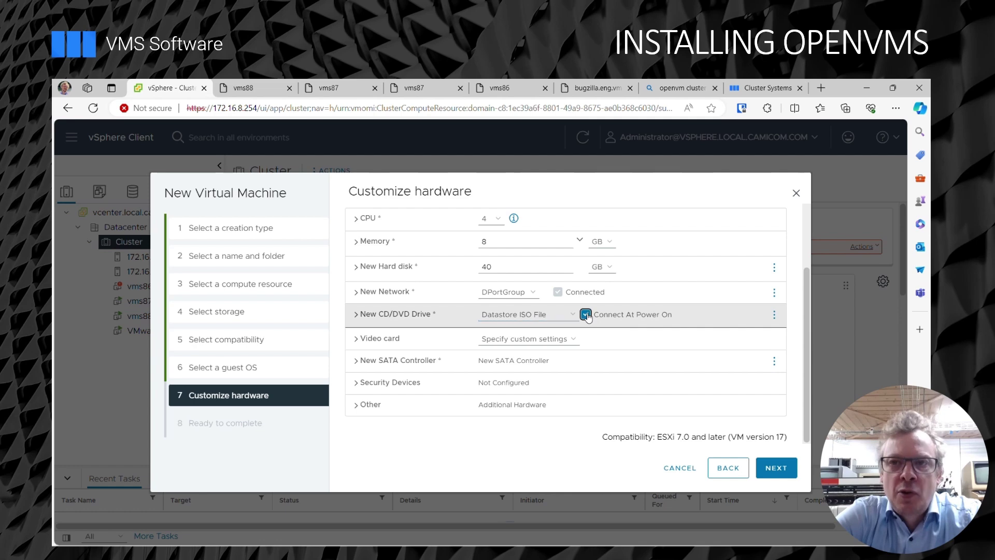
click(353, 315)
scroll(380, 323, down, 2)
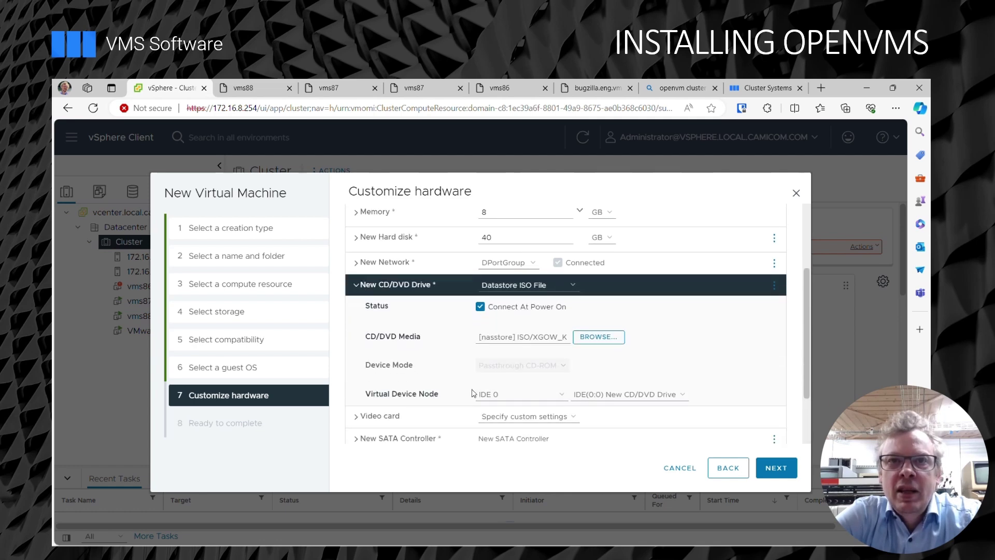
click(533, 332)
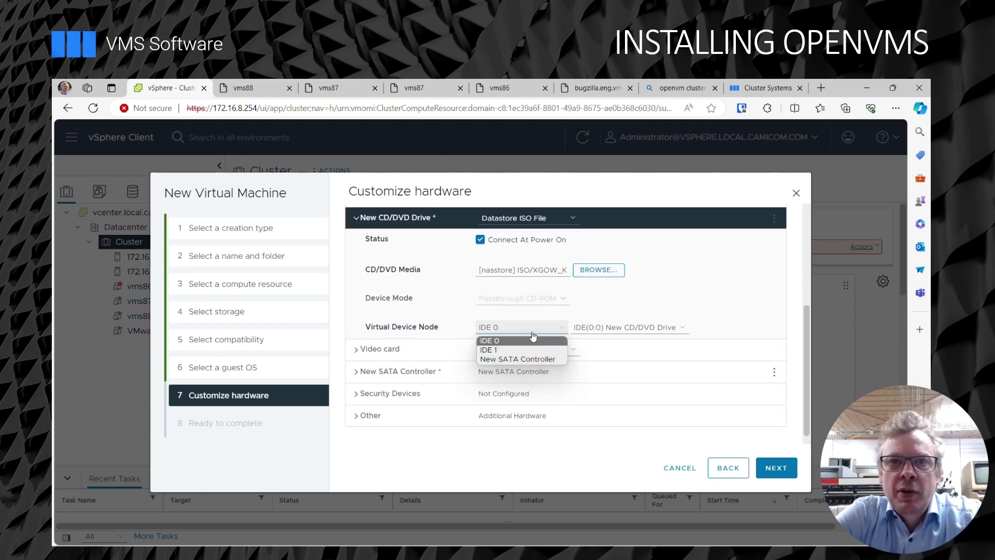
click(507, 360)
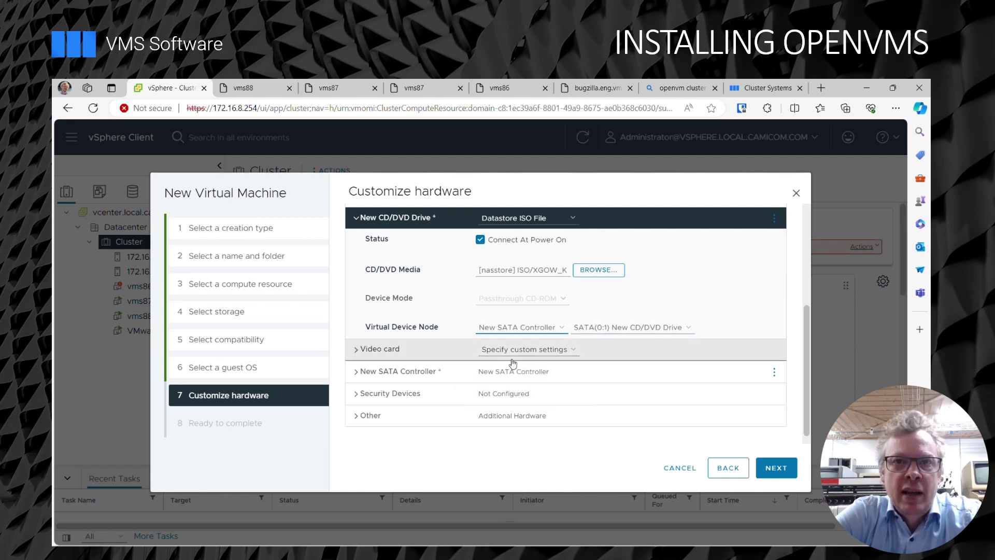
scroll(657, 349, up, 3)
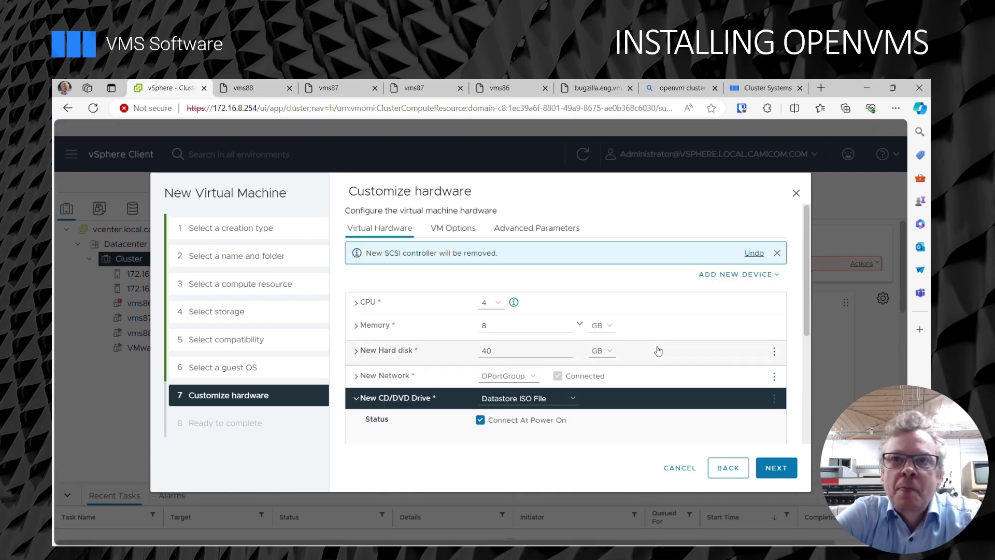
Set vms89's boot firmware to EFI in the VM options.
click(463, 227)
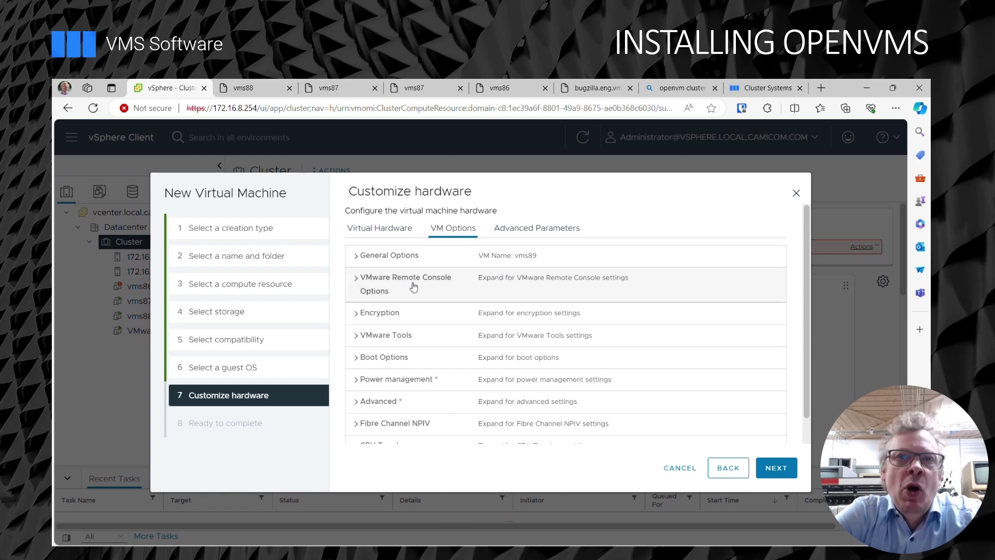
click(386, 359)
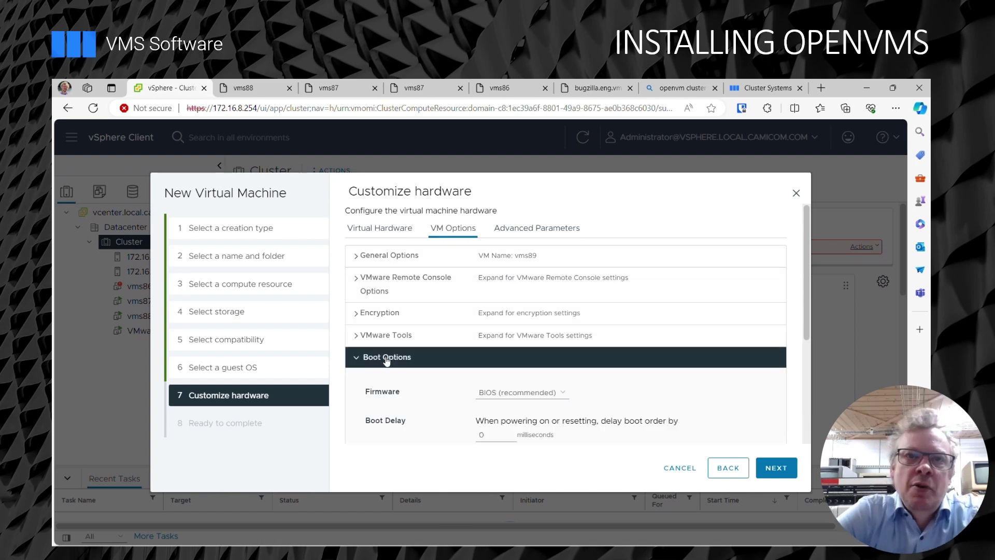
click(518, 393)
click(513, 416)
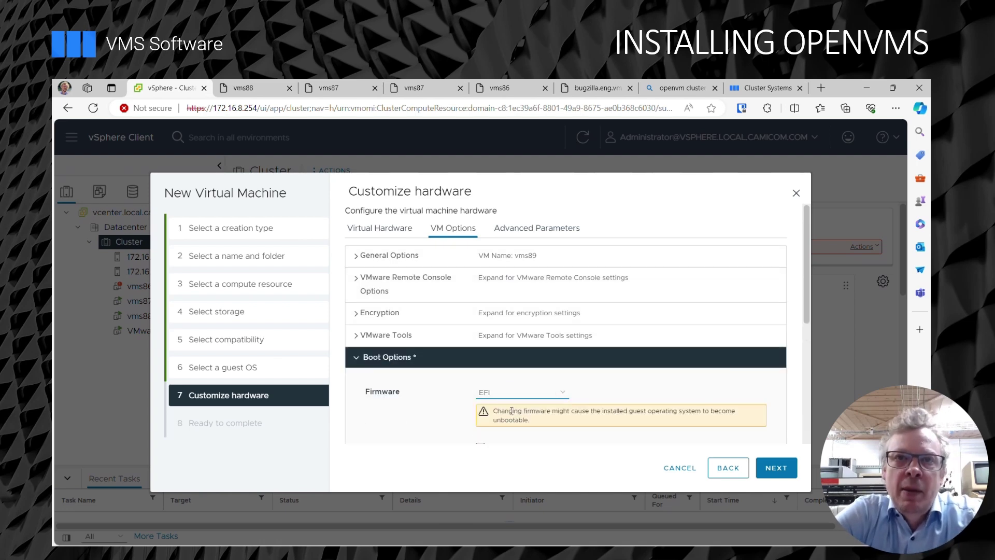
Add advanced parameter efi.quickBoot.enabled = FALSE and finish creating the vms89 VM.
click(537, 233)
click(415, 326)
click(391, 367)
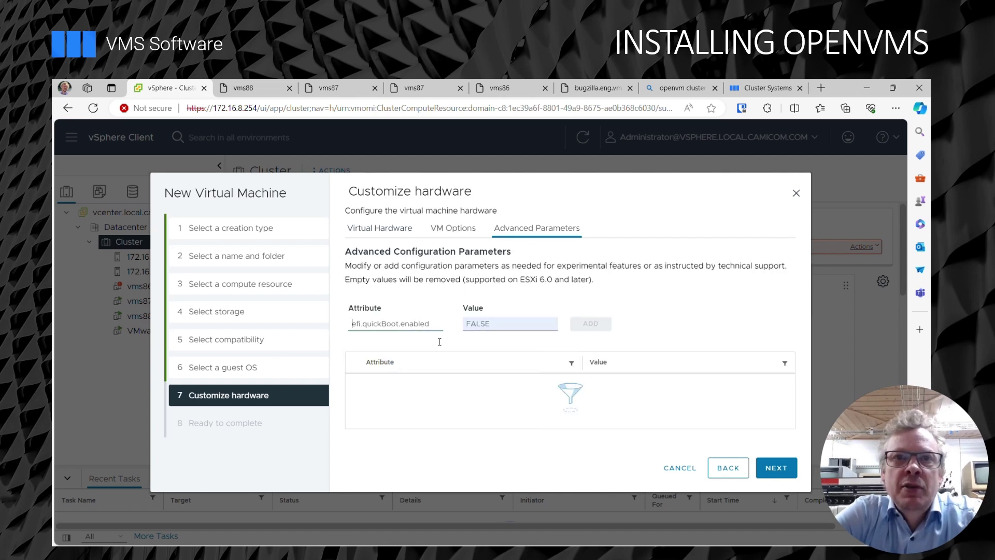
click(599, 329)
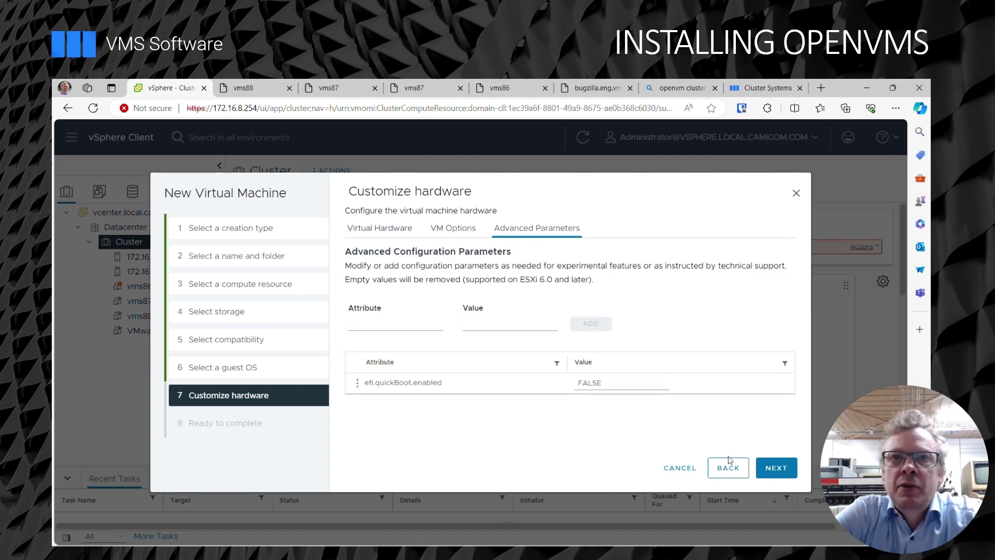
click(777, 470)
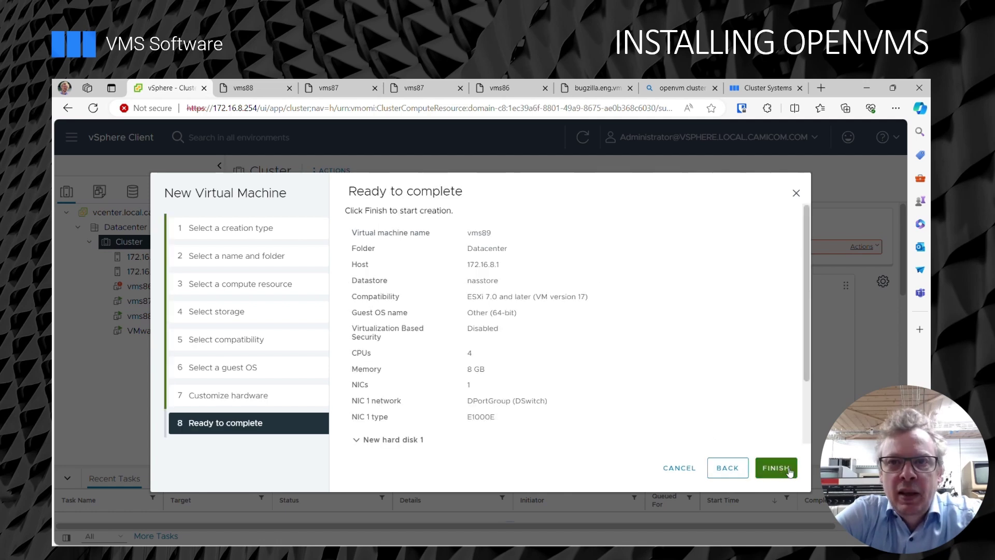
click(790, 472)
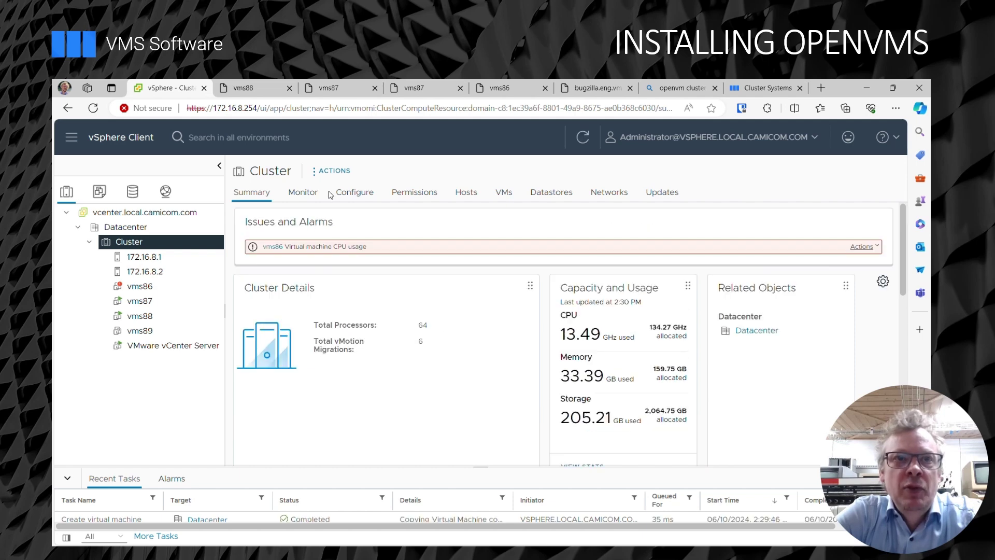
Power on vms89 and launch its web console.
click(169, 332)
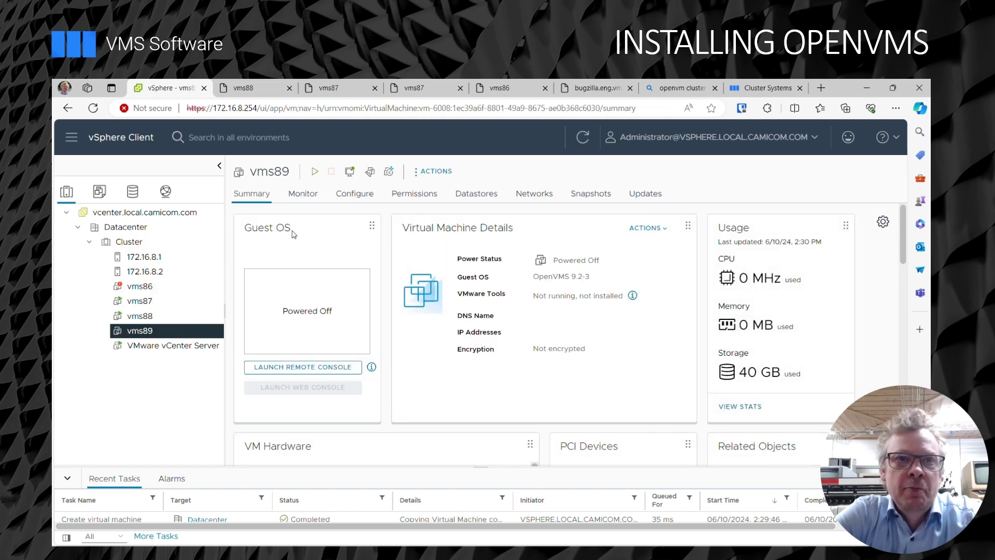
click(314, 175)
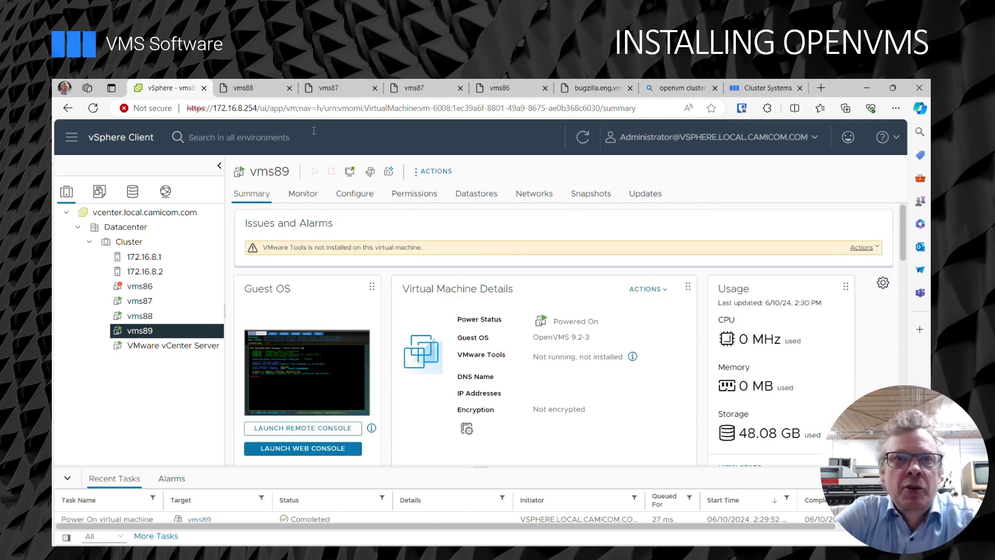
click(317, 448)
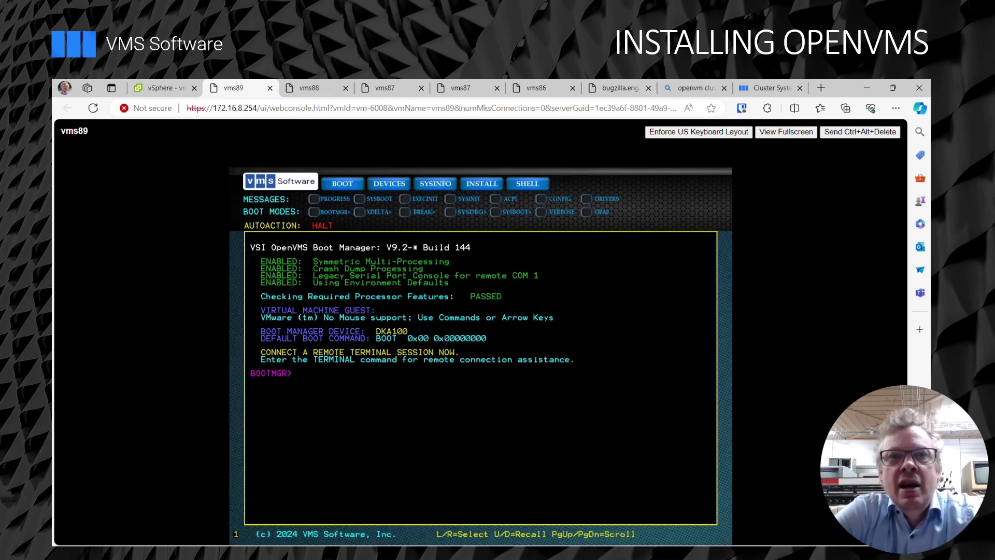
At the BOOTMGR> prompt enable OPA0, then boot the installation kit with 'B DKA100'.
text(OPA0)
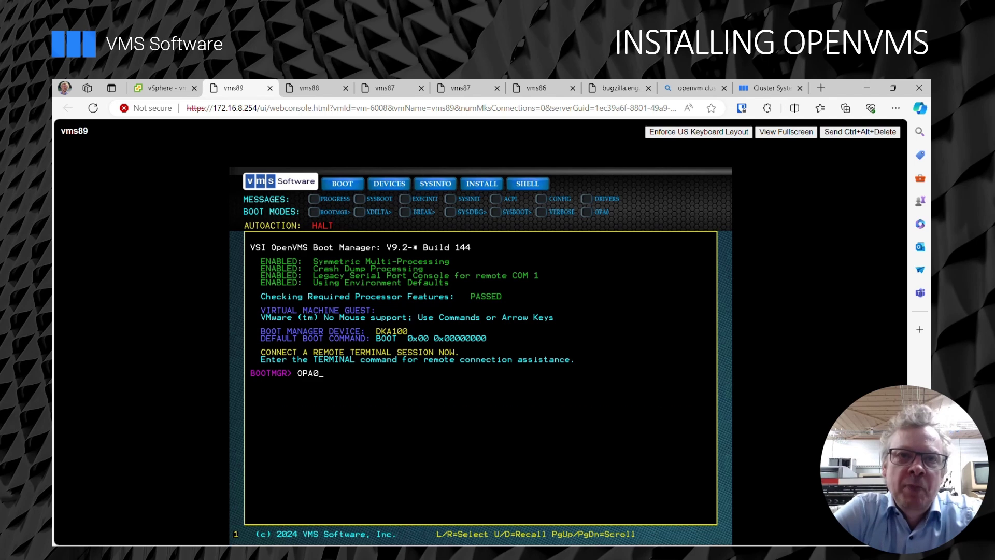
key(Return)
text(B DKA)
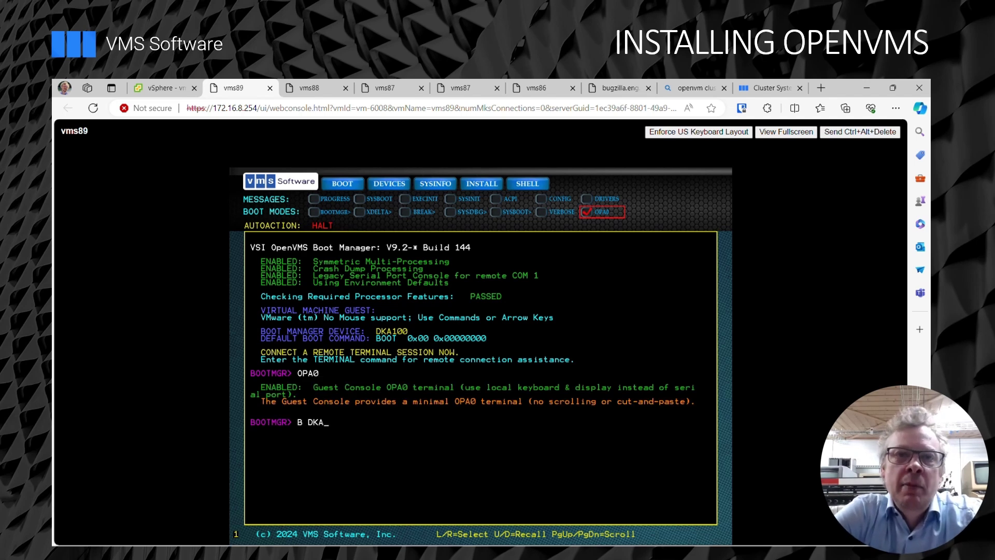
text(100)
key(Return)
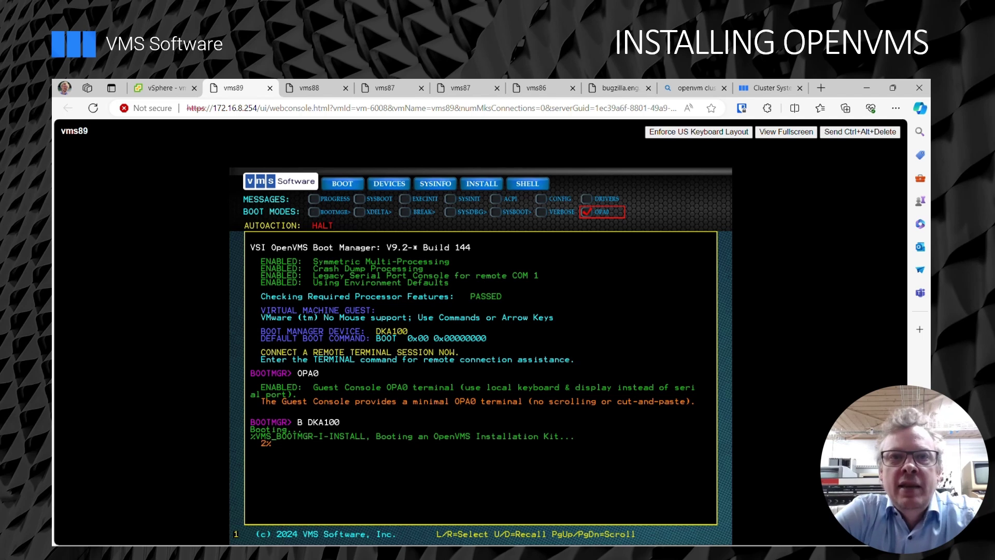
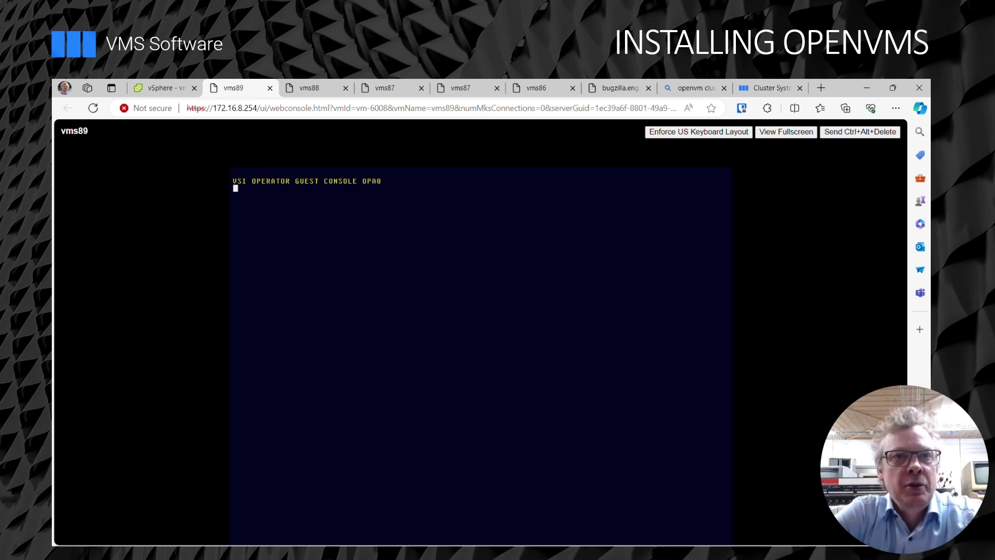
Choose option 1 to install OpenVMS from the vms89 install menu.
key(Return)
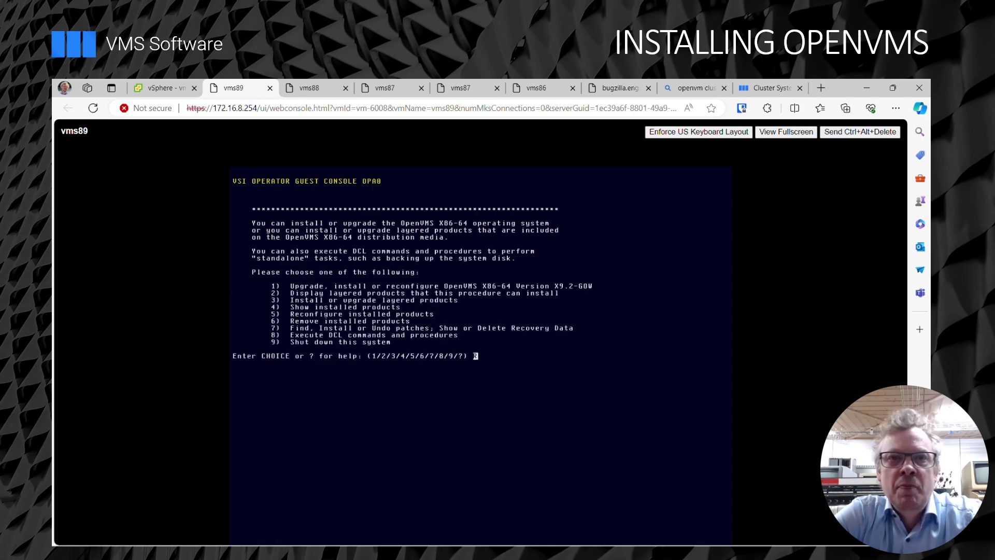
text(1)
key(Return)
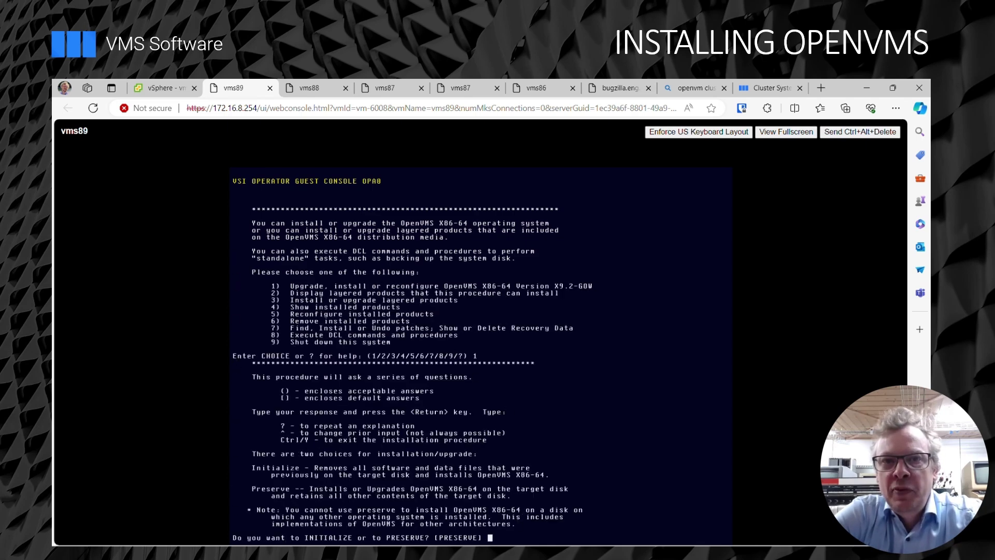
Initialize target disk DKA0 with label X86SYS and hard links enabled, and confirm.
text(init)
key(Return)
text(dka0)
key(Return)
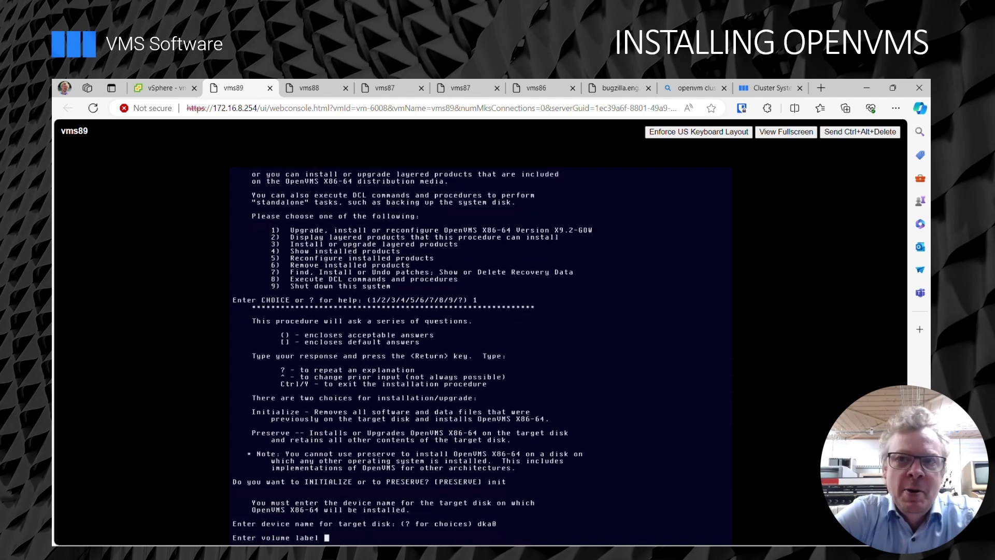
key(Return)
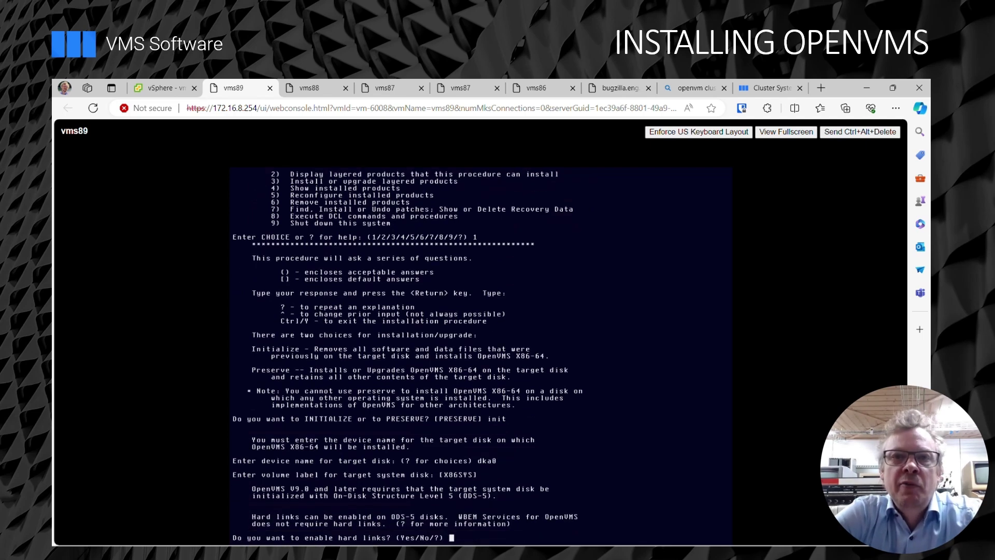
text(y)
key(Return)
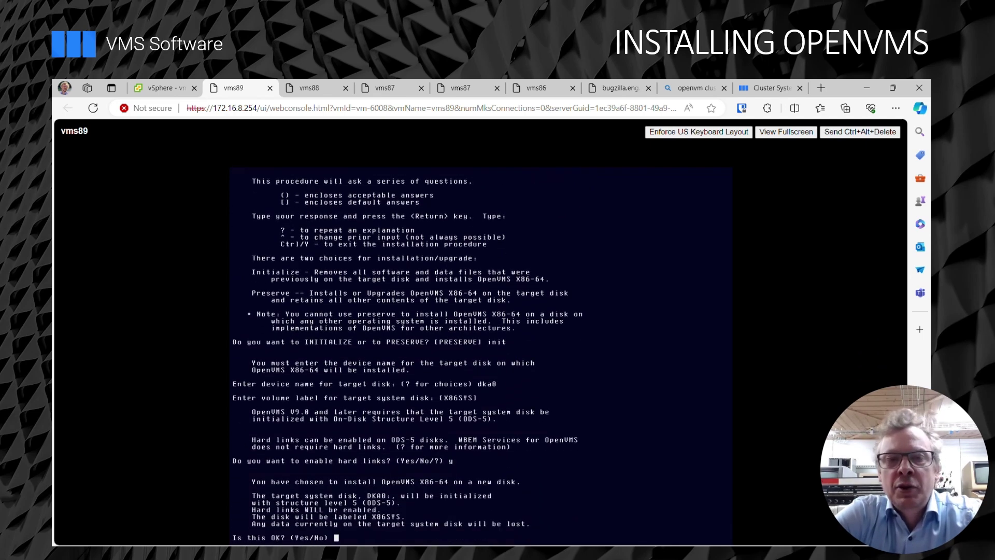
text(y)
key(Return)
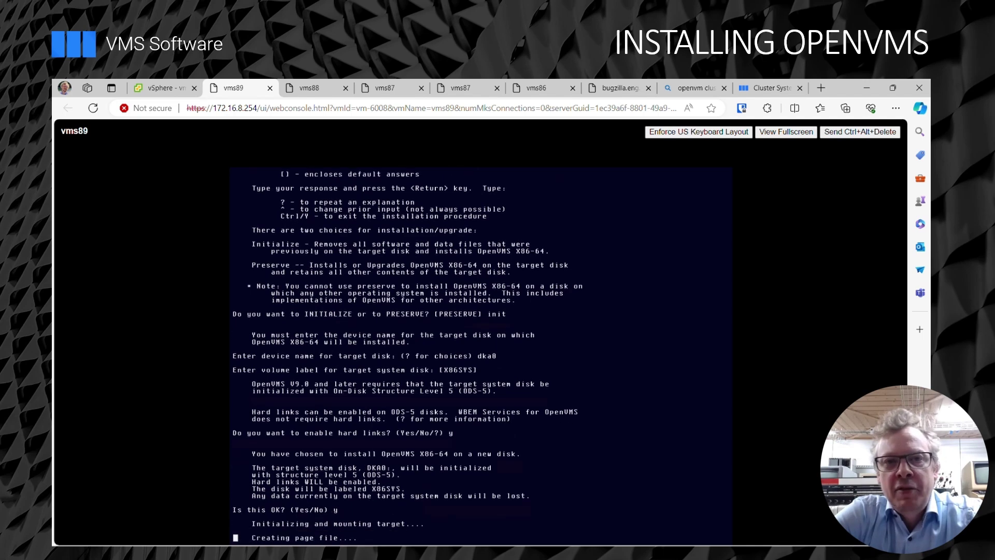
Accept creating boot options and set the SYSTEM account password twice.
key(Return)
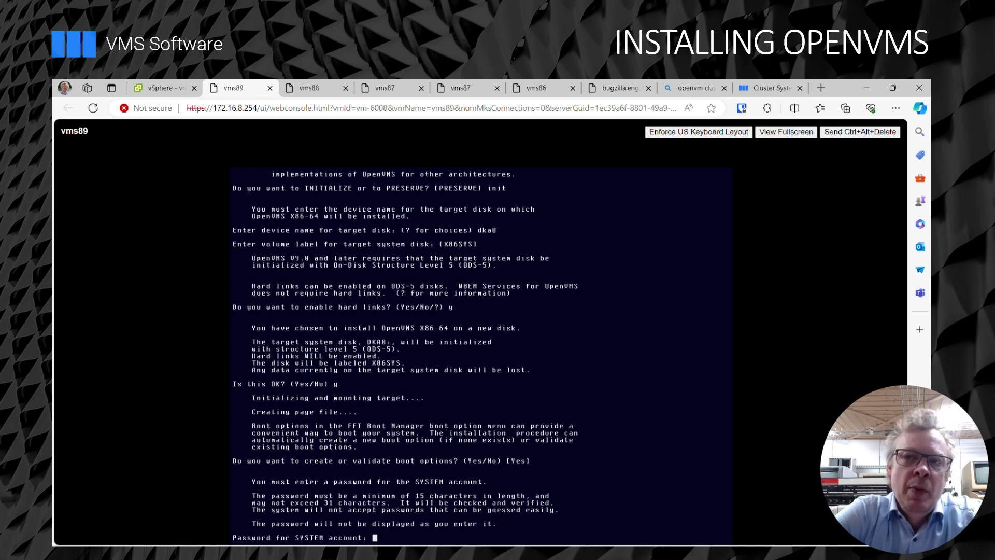
key(Return)
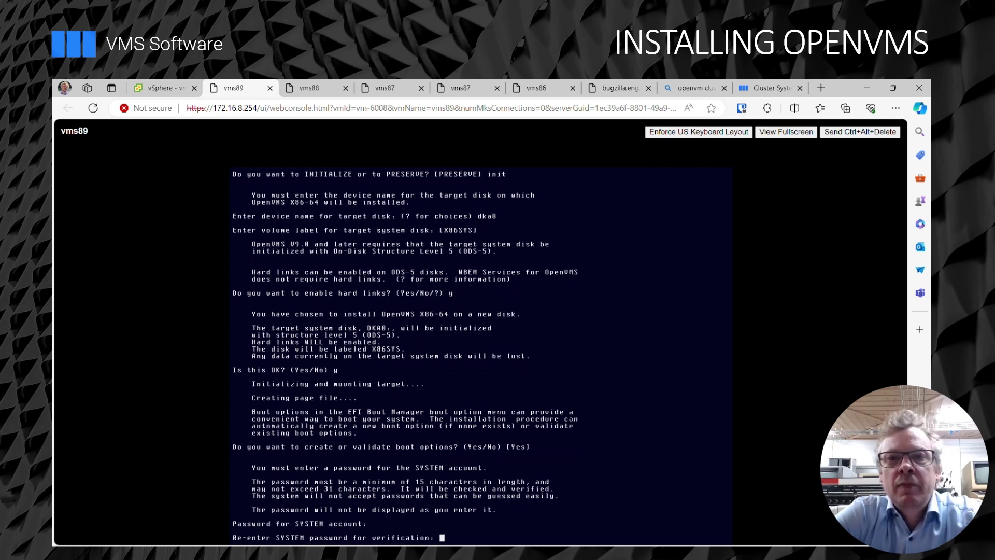
key(Return)
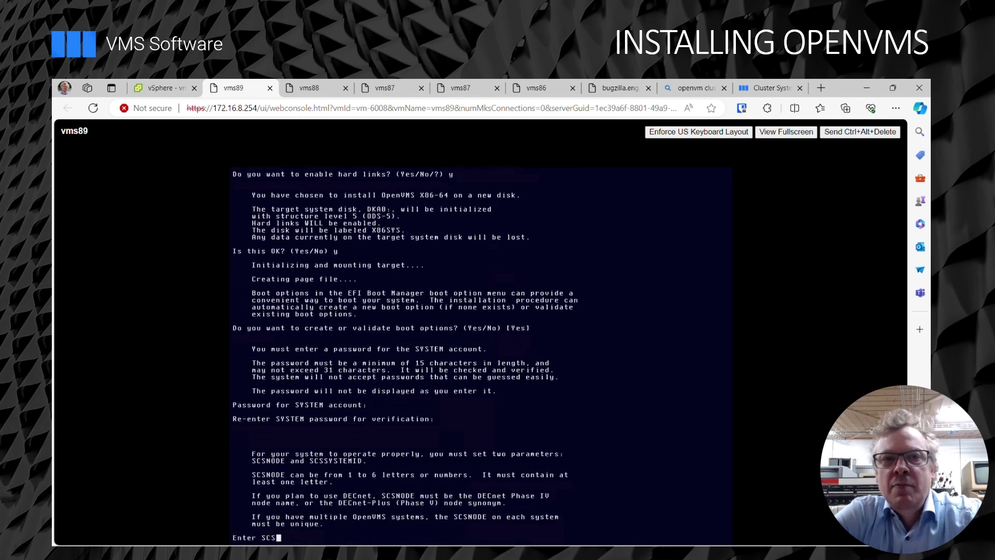
Set node name SCSNODE to vms89 and DECnet address to 1.89.
text(vms89)
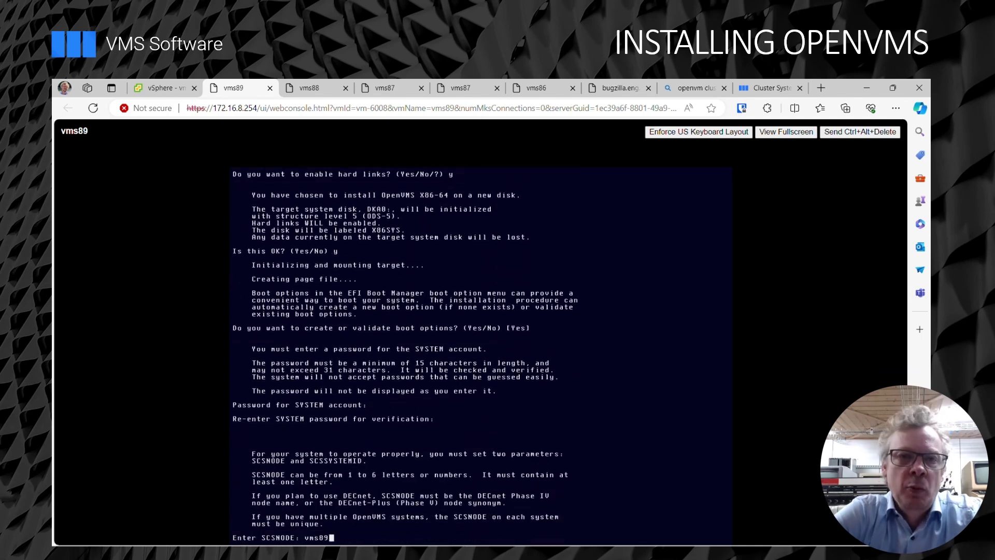
key(Return)
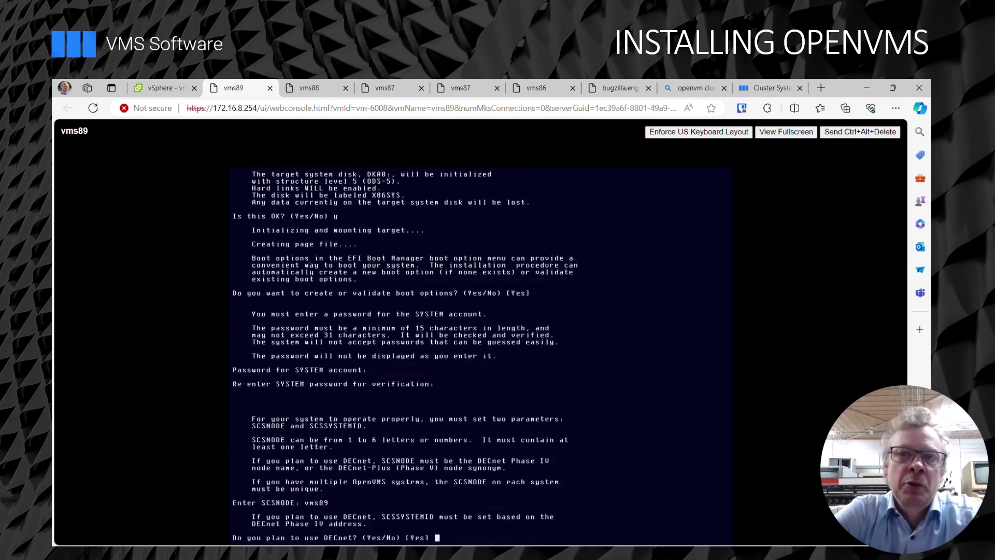
text(1.)
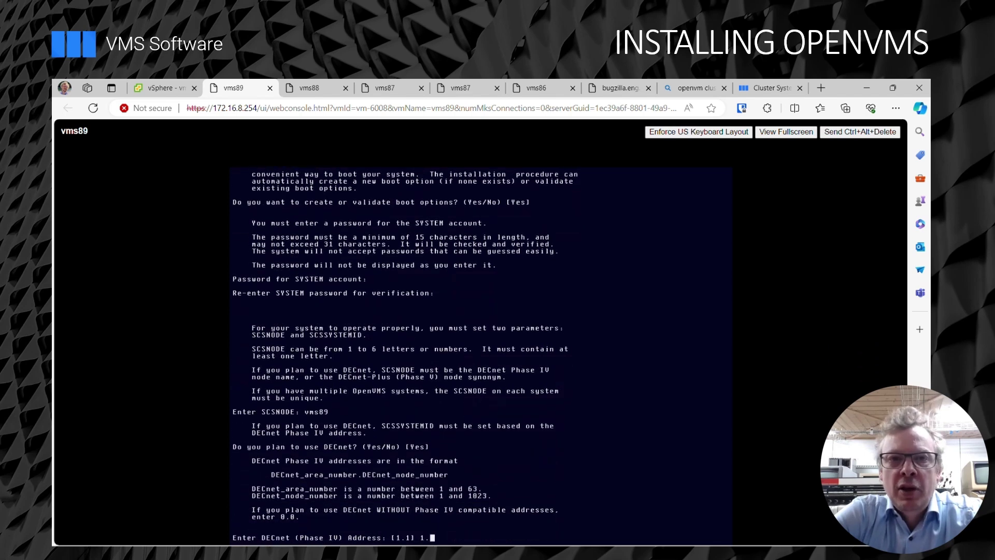
text(89)
key(Return)
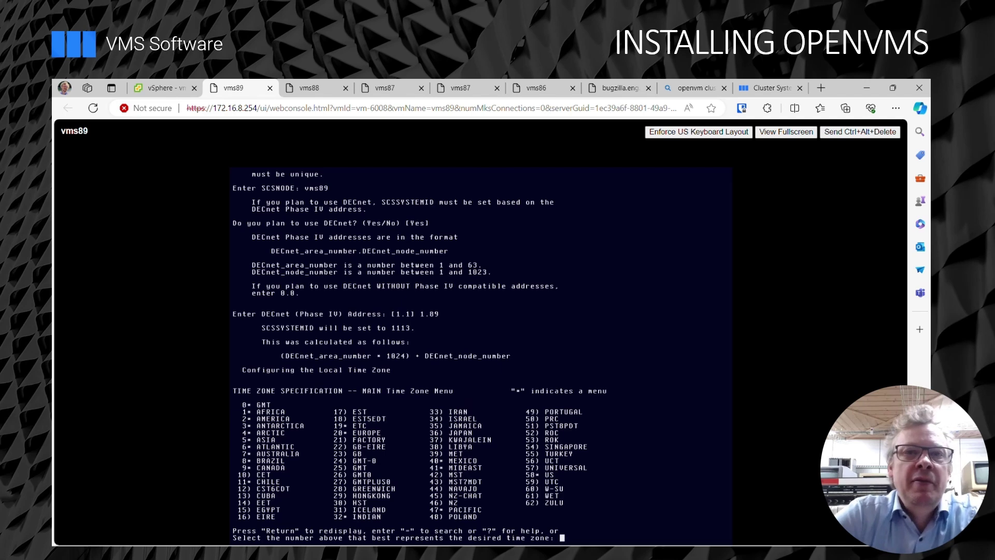
Set the time zone to EUROPE / AMSTERDAM and decline daylight saving.
text(20)
key(Return)
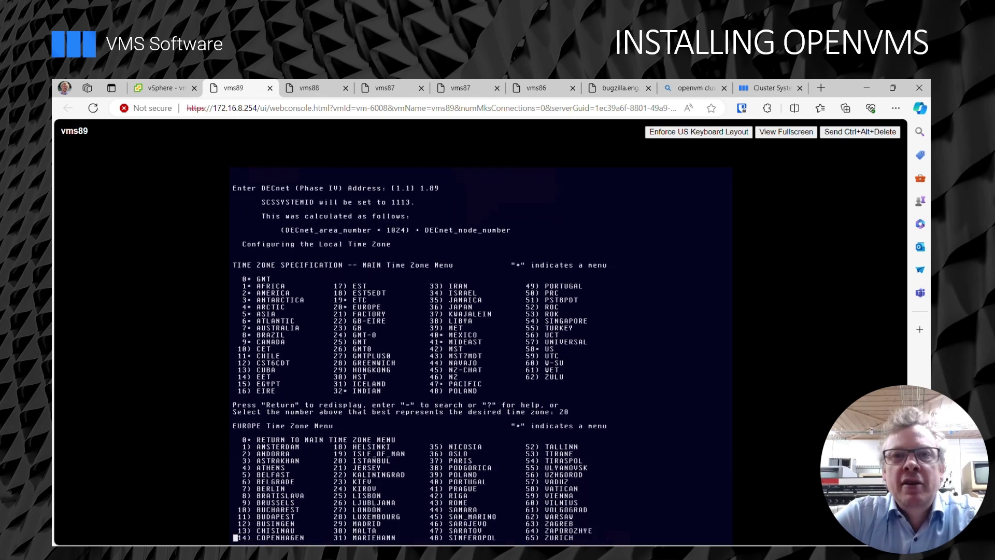
text(1)
key(Return)
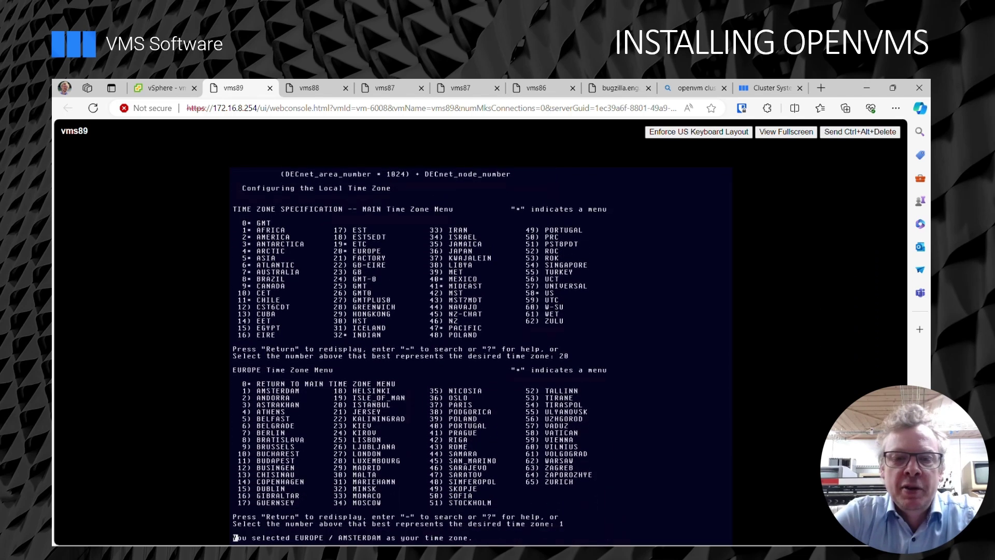
key(Return)
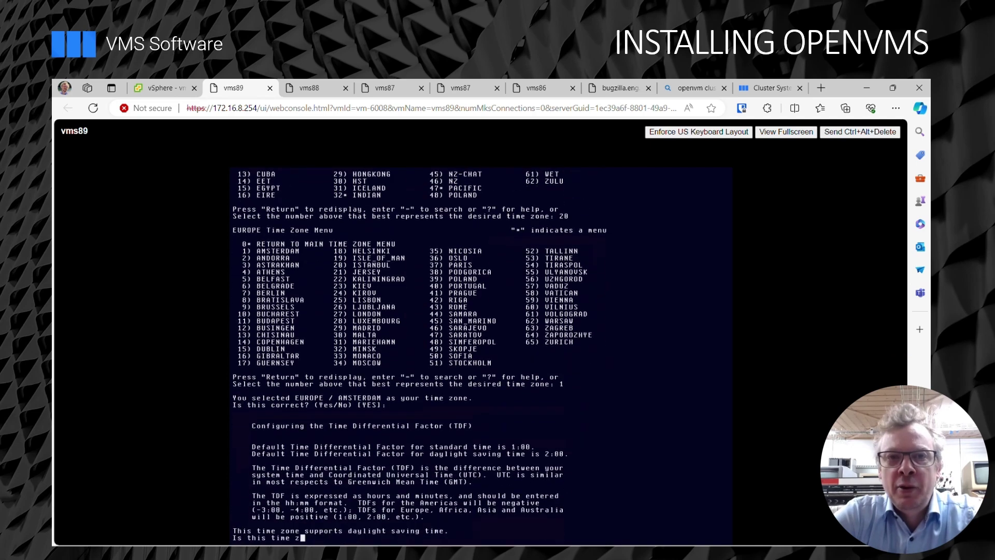
text(N)
key(Return)
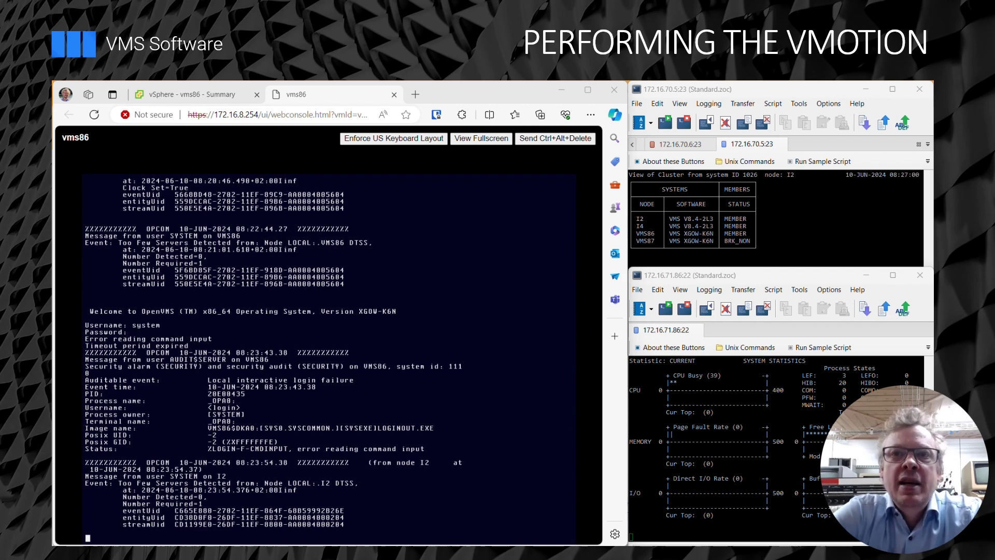
Log in to the vms86 console as the systest account.
key(Return)
text(systest)
key(Return)
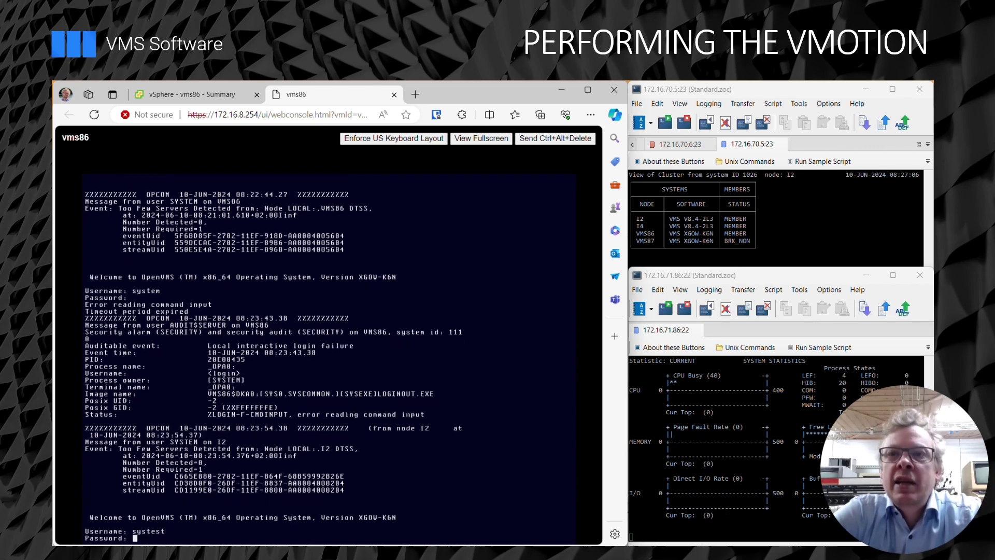
key(Return)
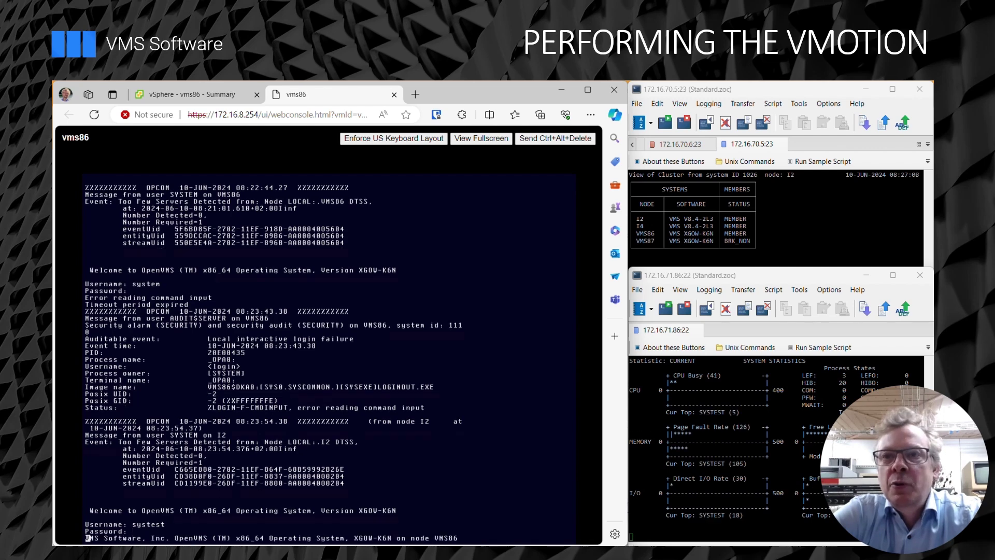
Start UETP LOAD phase with 100 passes, 40 user loads and Long report, then view vms86 Summary.
text(@uetp)
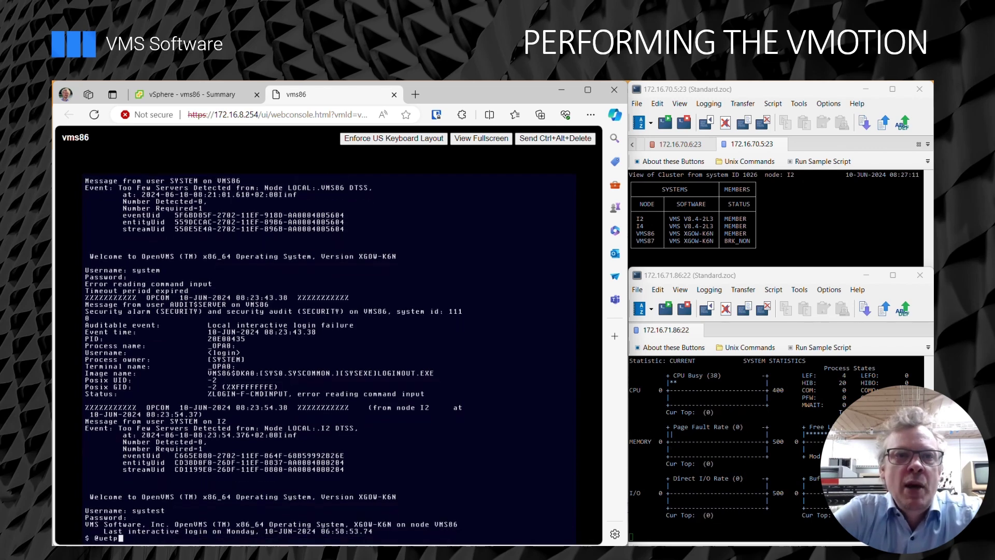
key(Return)
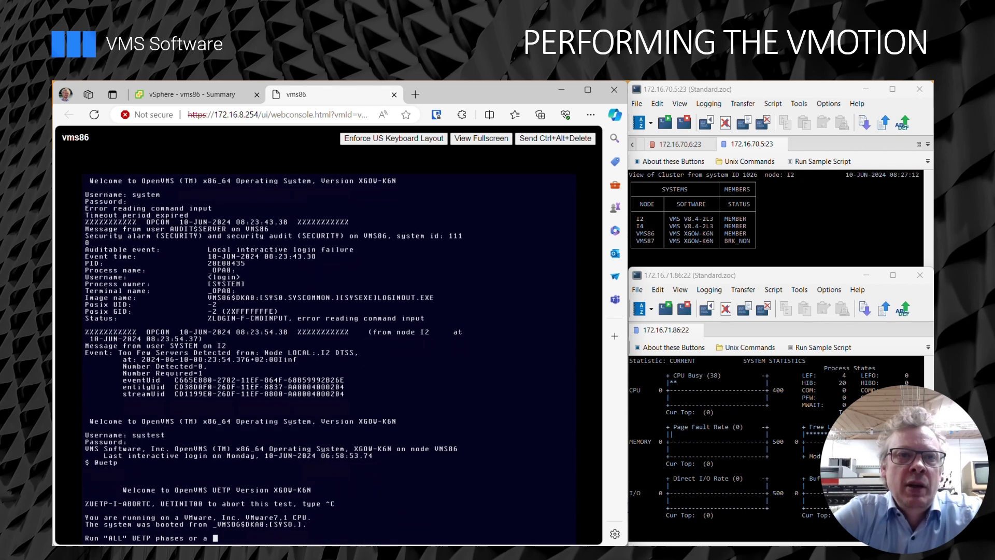
text(subset)
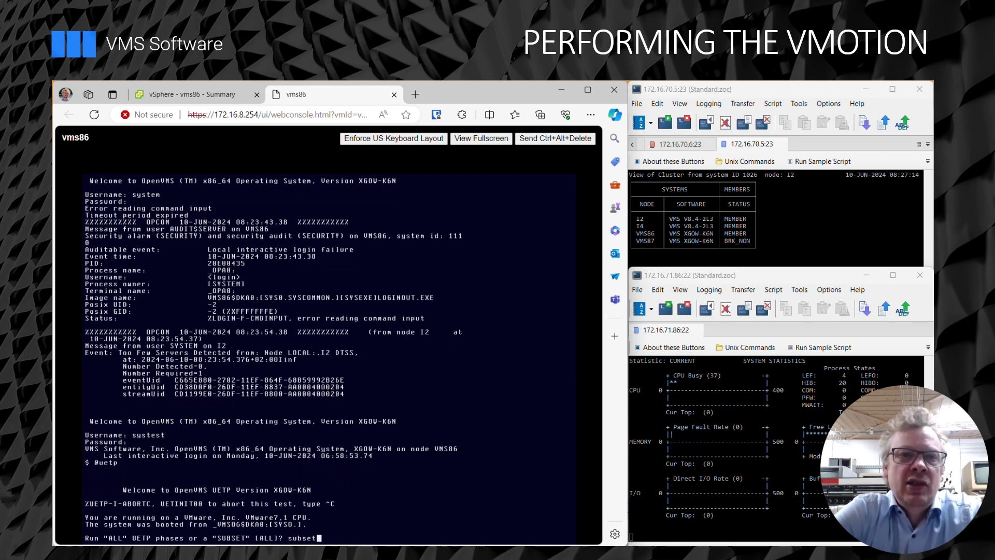
key(Return)
text(load)
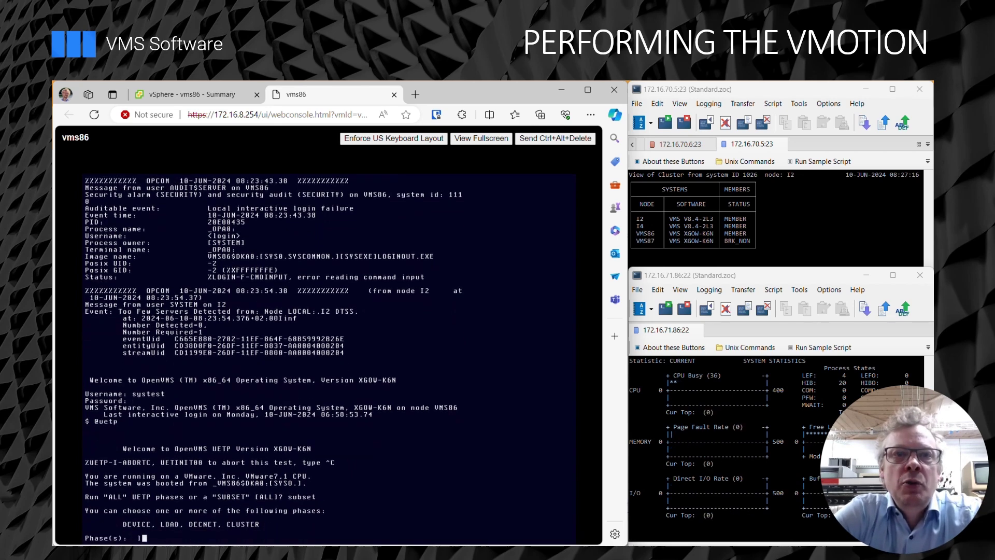
key(Return)
text(100)
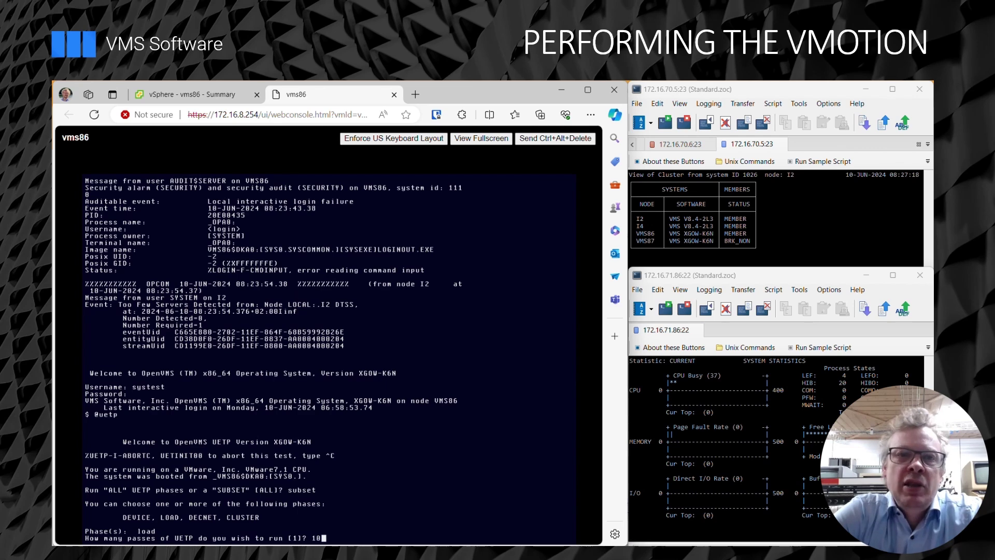
key(Return)
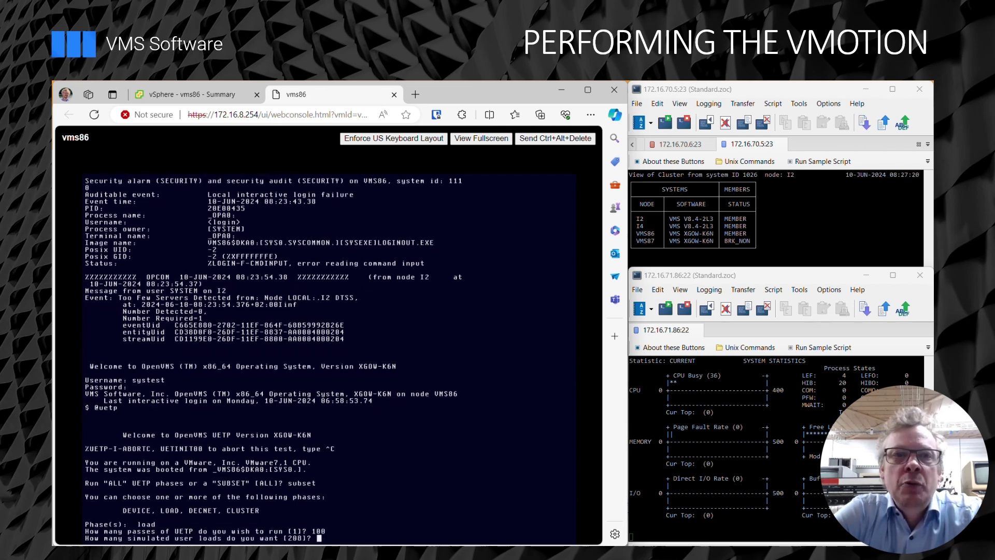
text(40)
key(Return)
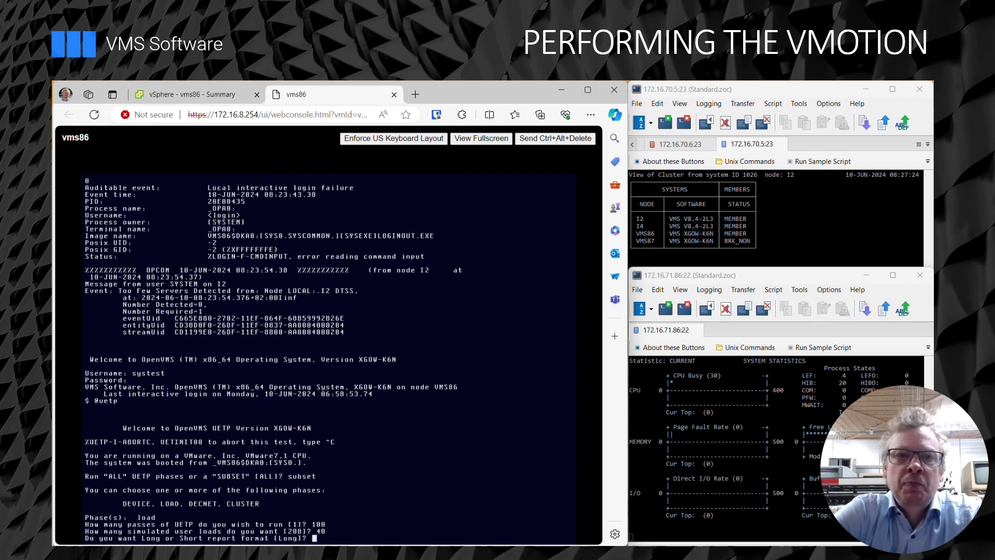
key(Return)
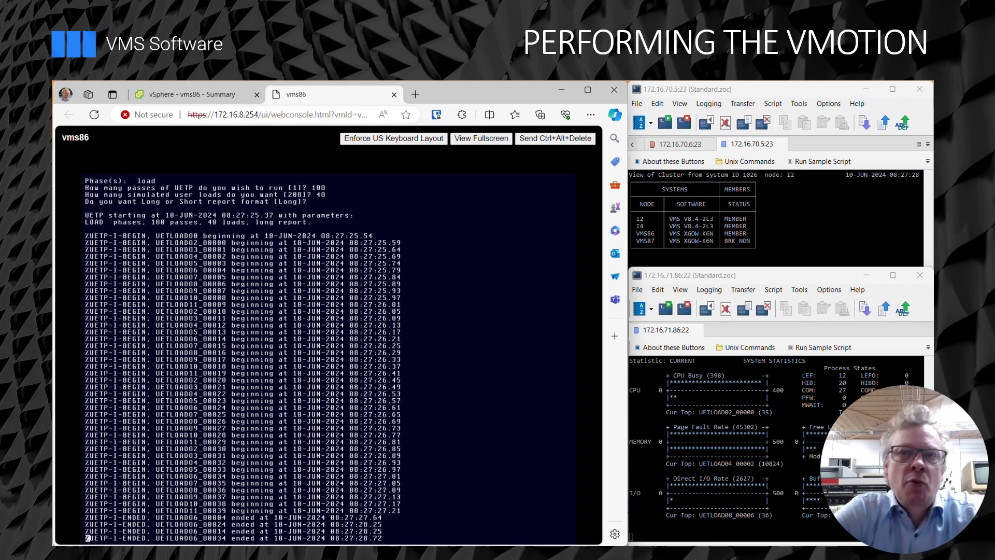
click(206, 96)
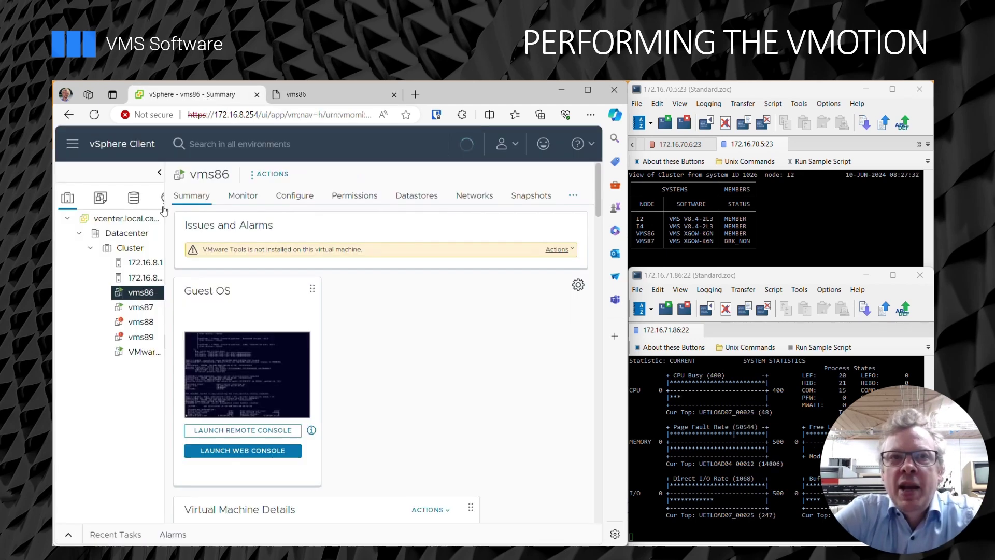
Migrate vms86's compute resource to host 172.16.8.2 with same networks and high vMotion priority.
right_click(137, 297)
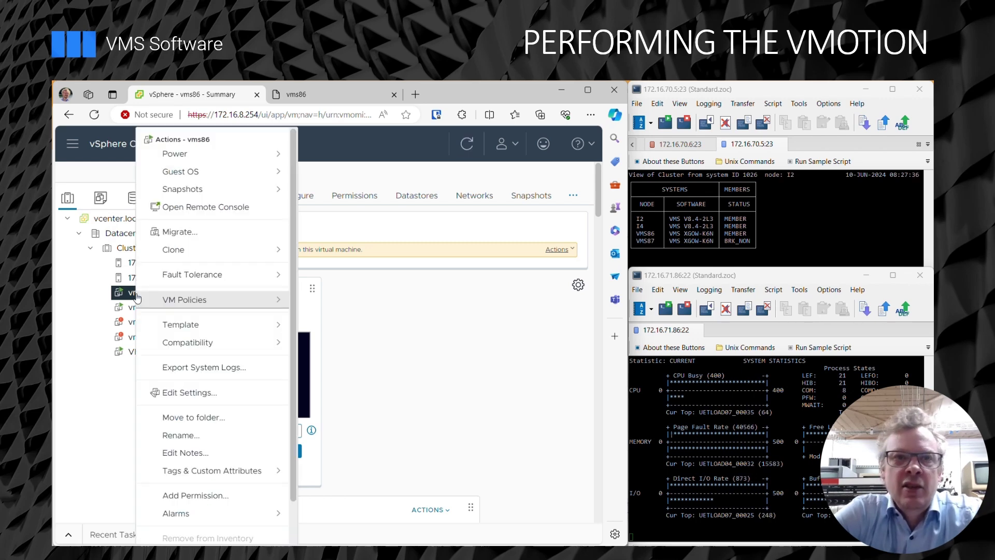
click(210, 231)
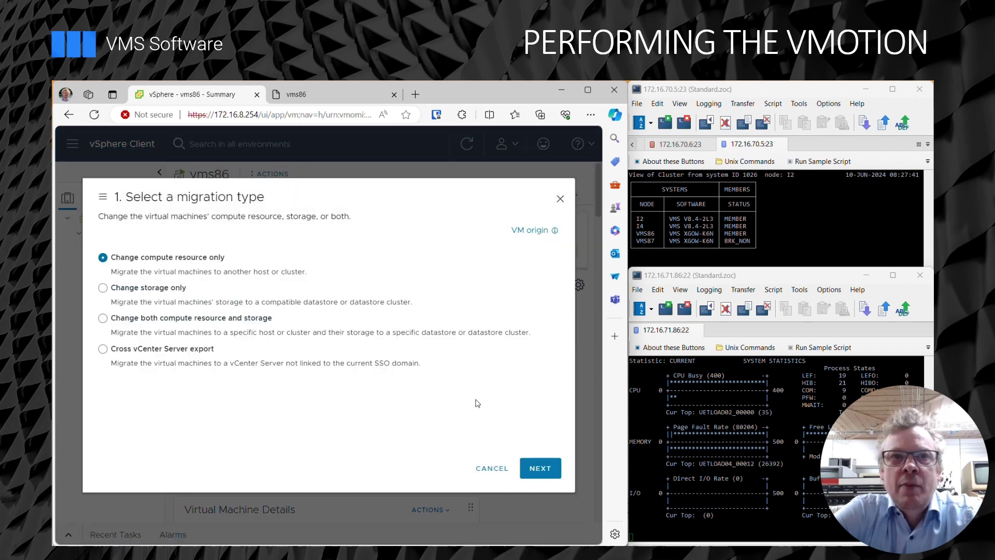
click(539, 468)
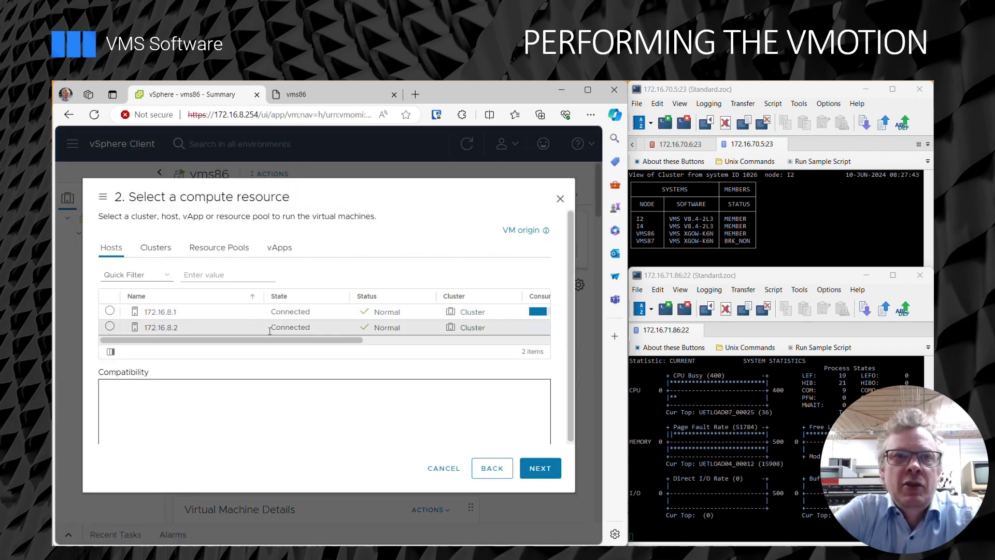
click(110, 326)
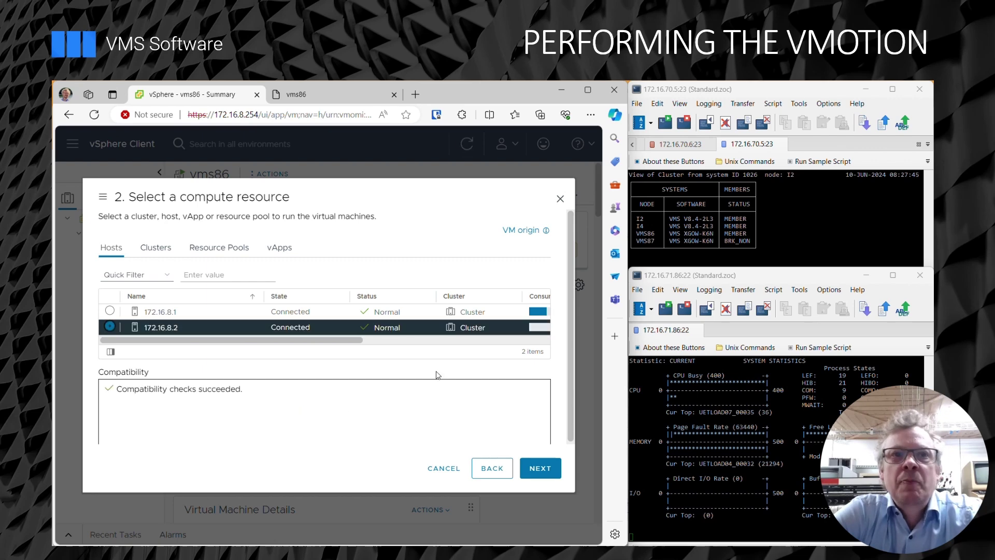
click(546, 469)
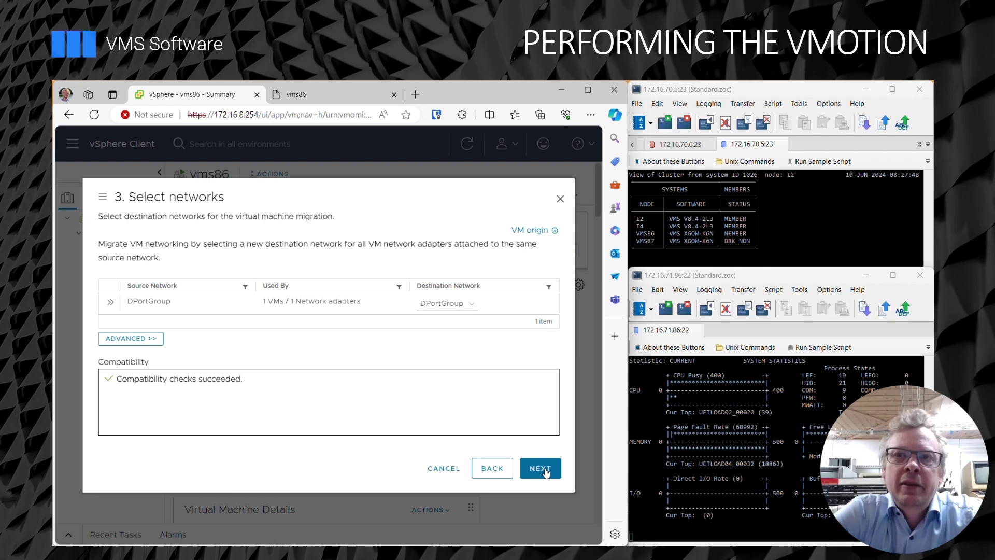
click(546, 470)
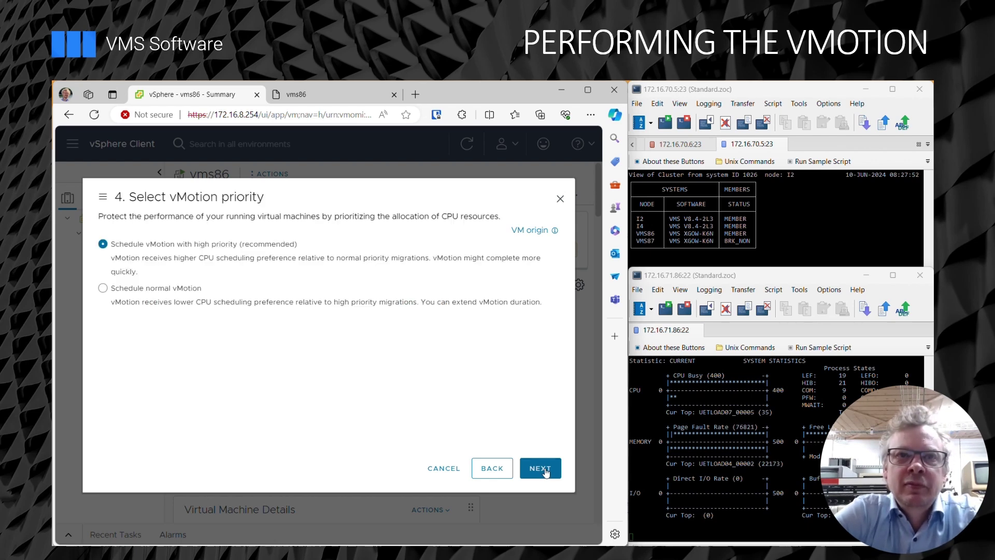
right_click(546, 470)
click(544, 469)
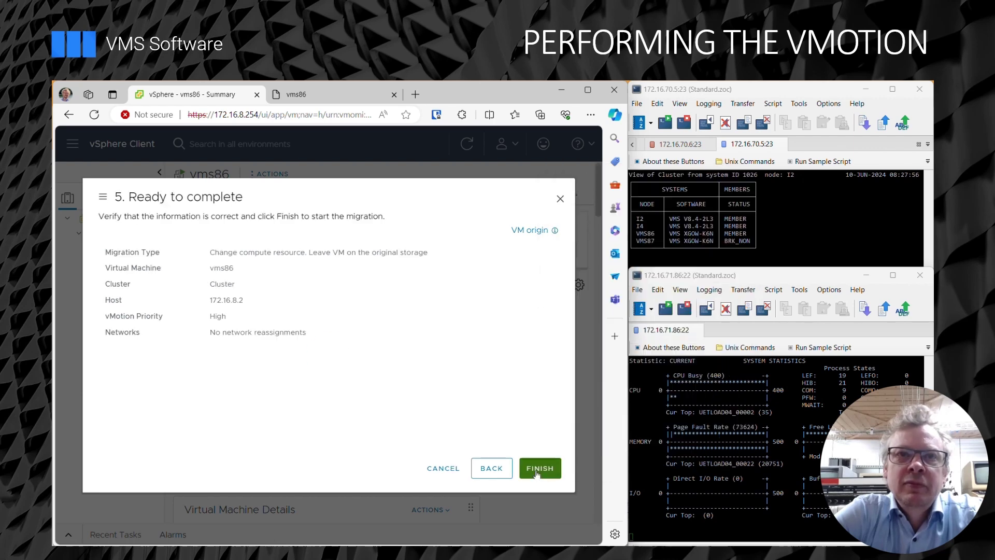
click(537, 472)
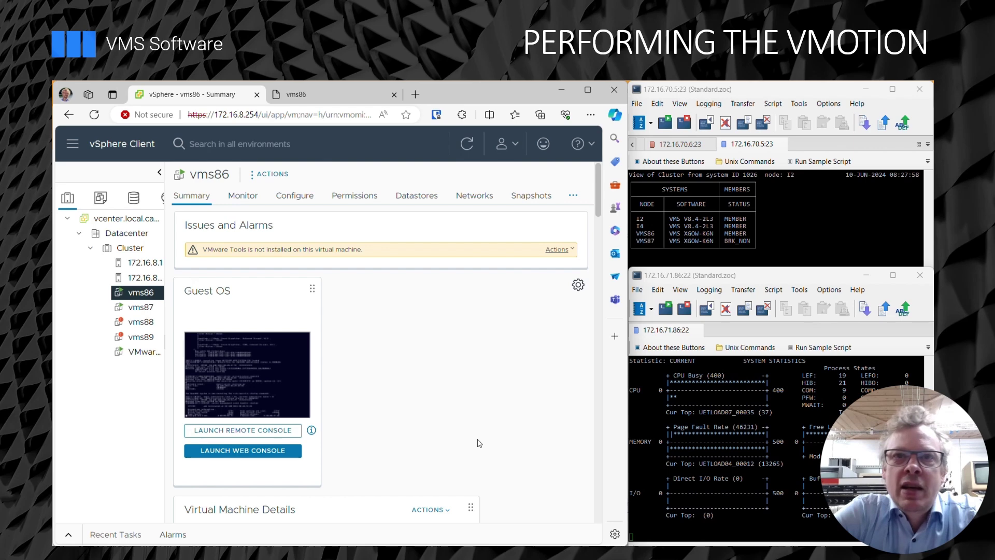
scroll(478, 443, down, 2)
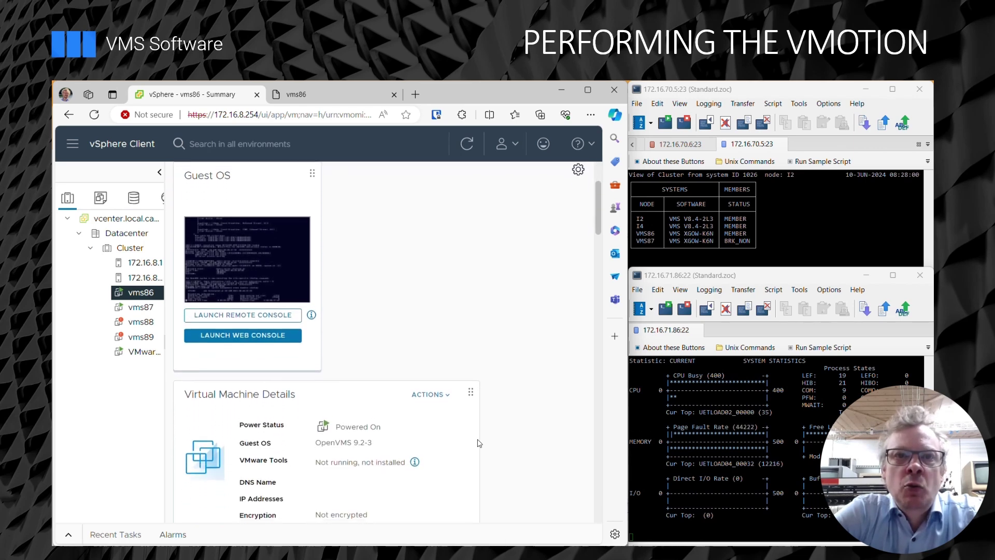
scroll(478, 443, down, 4)
scroll(478, 443, down, 4)
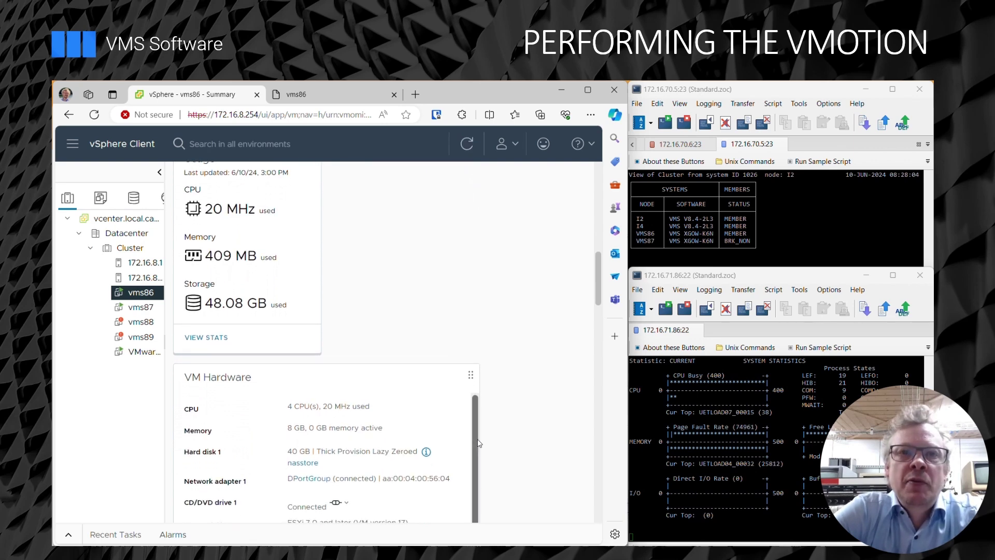
scroll(521, 489, down, 3)
scroll(523, 490, down, 3)
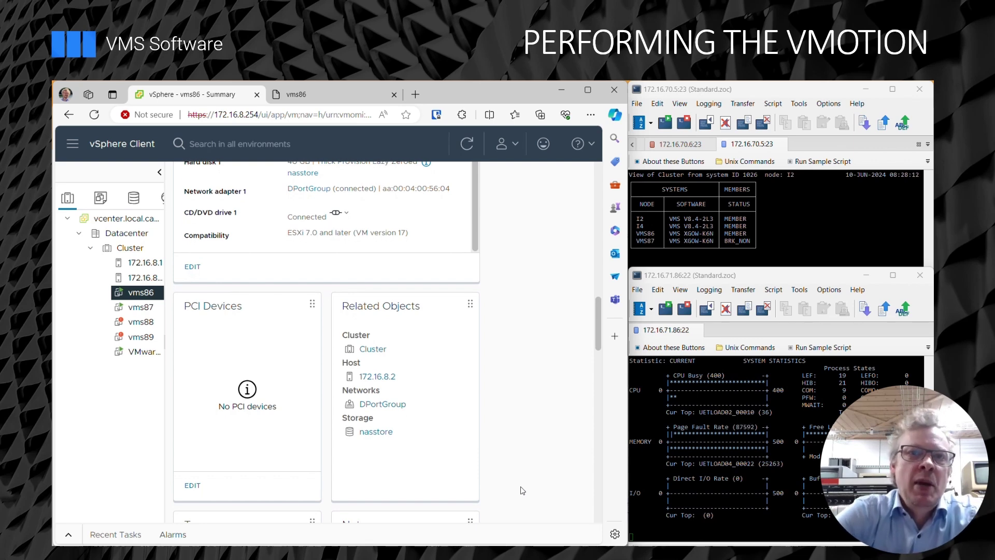
scroll(522, 493, down, 2)
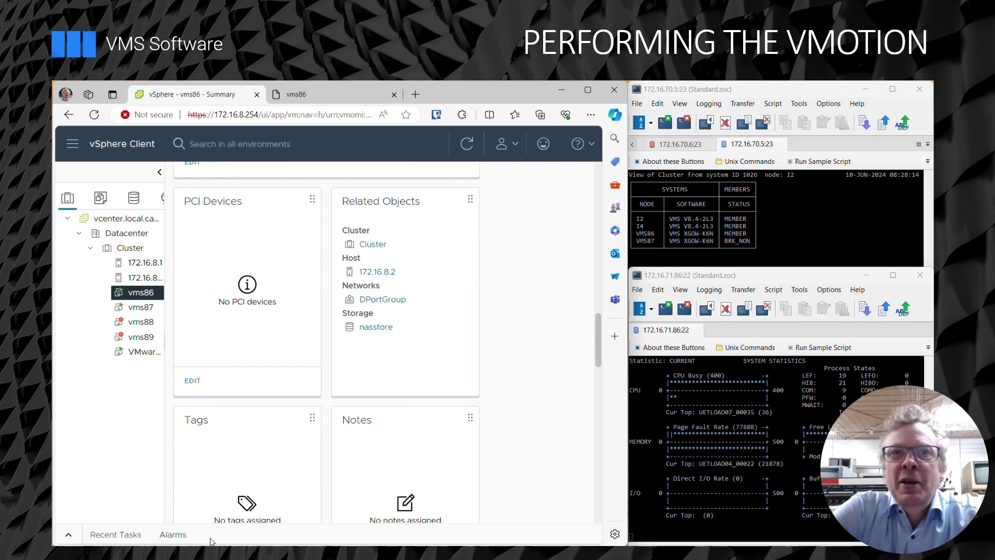
click(69, 536)
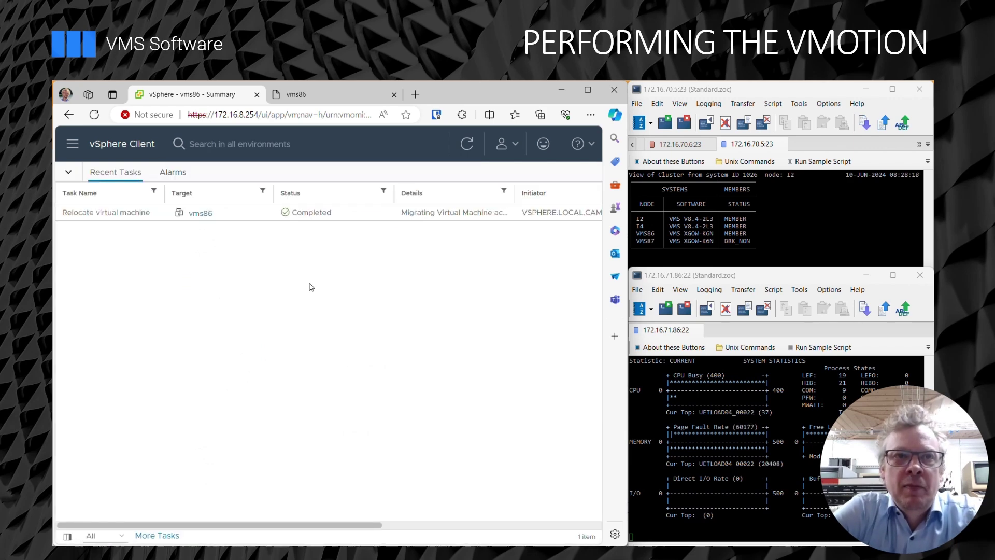
click(67, 172)
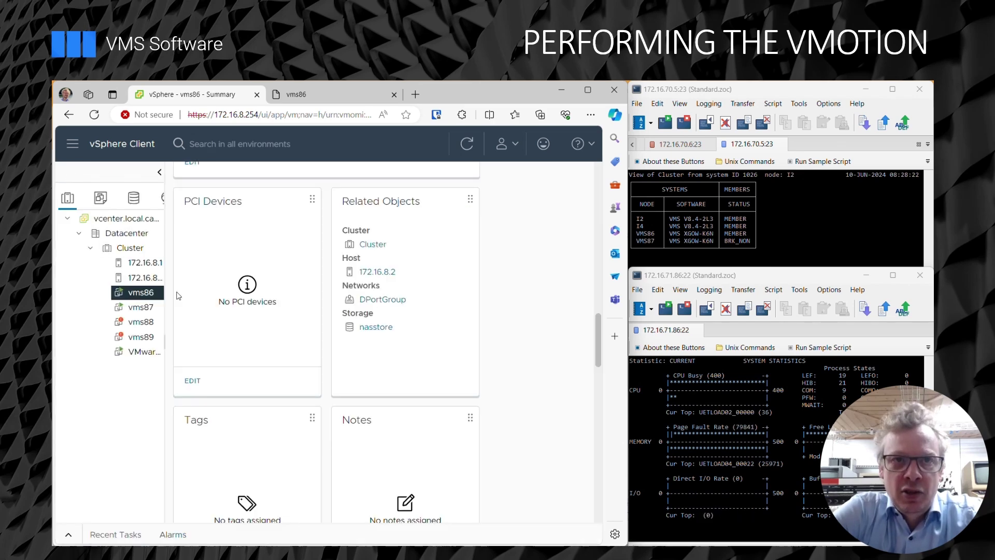
Migrate vms86 back to host 172.16.8.1, compute only, same networks, high priority.
right_click(139, 295)
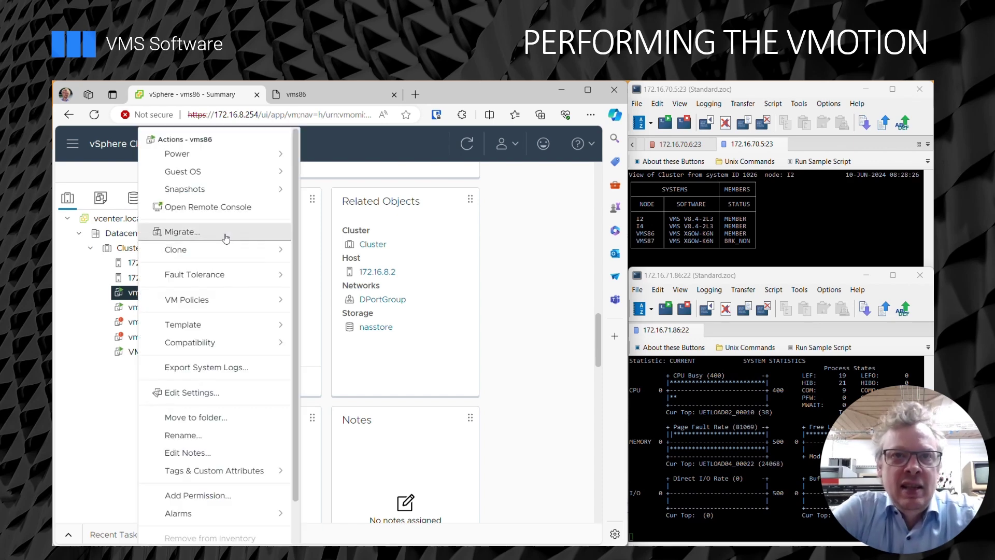
click(226, 238)
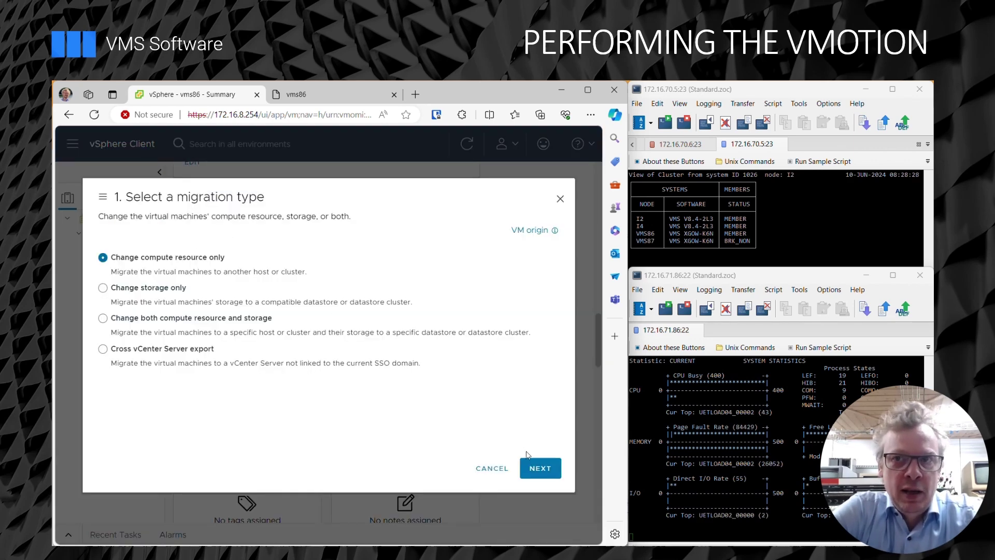
click(531, 465)
click(110, 312)
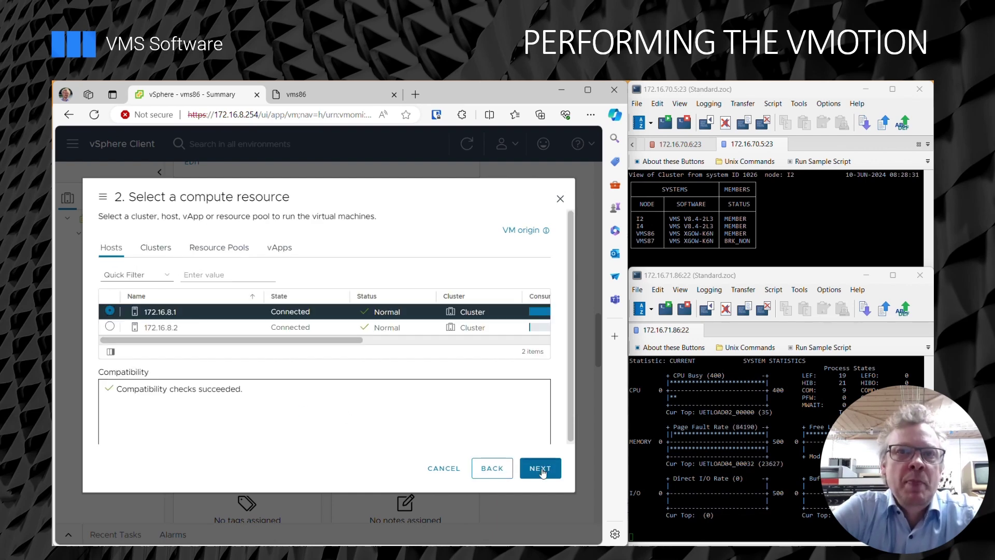
click(542, 470)
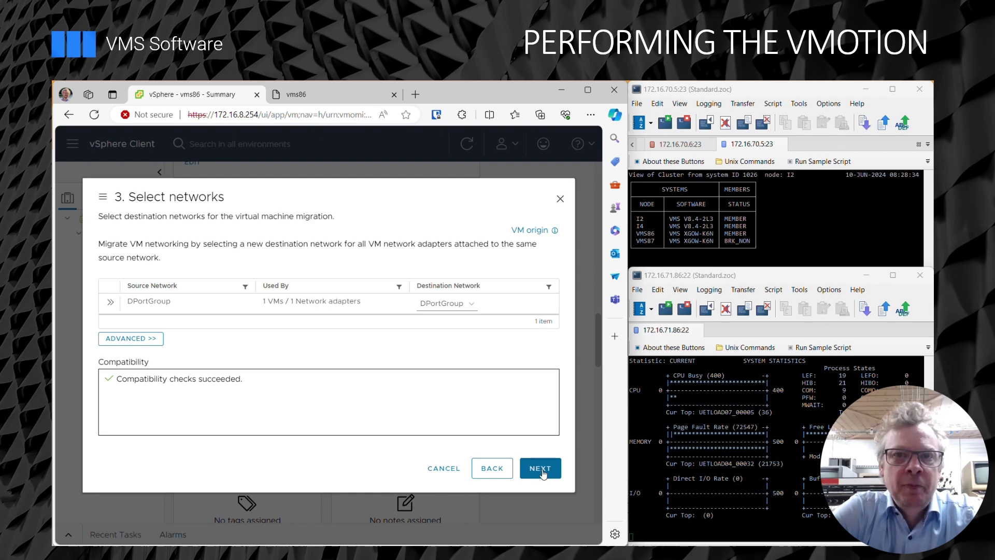
click(542, 470)
click(541, 469)
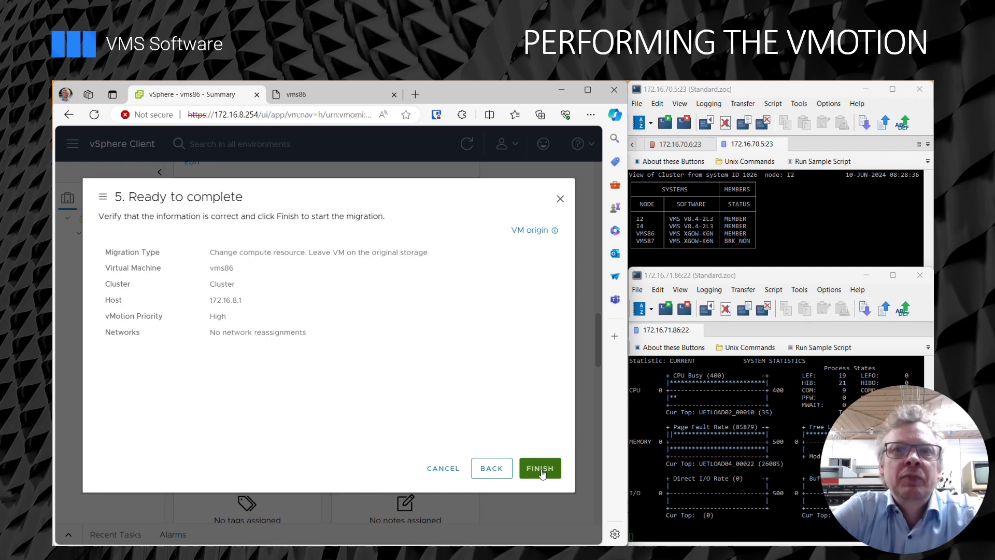
click(542, 469)
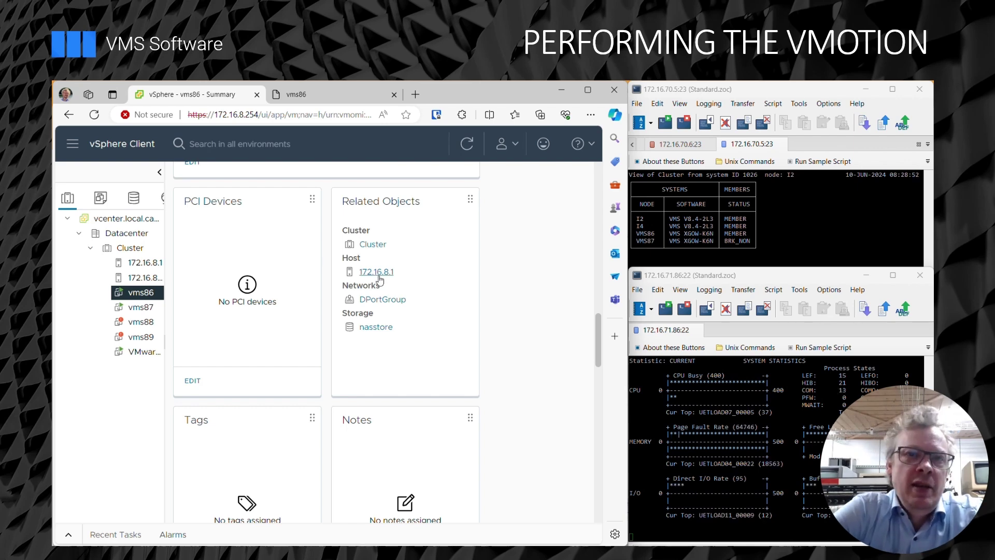
Submit another compute-only vMotion of vms86 to host 172.16.8.2 at high priority.
right_click(147, 297)
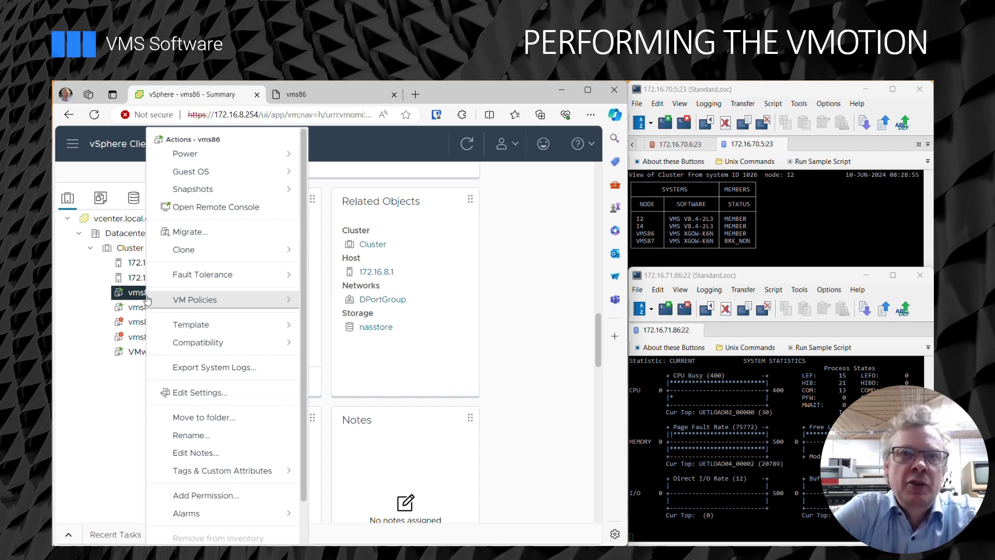
click(227, 237)
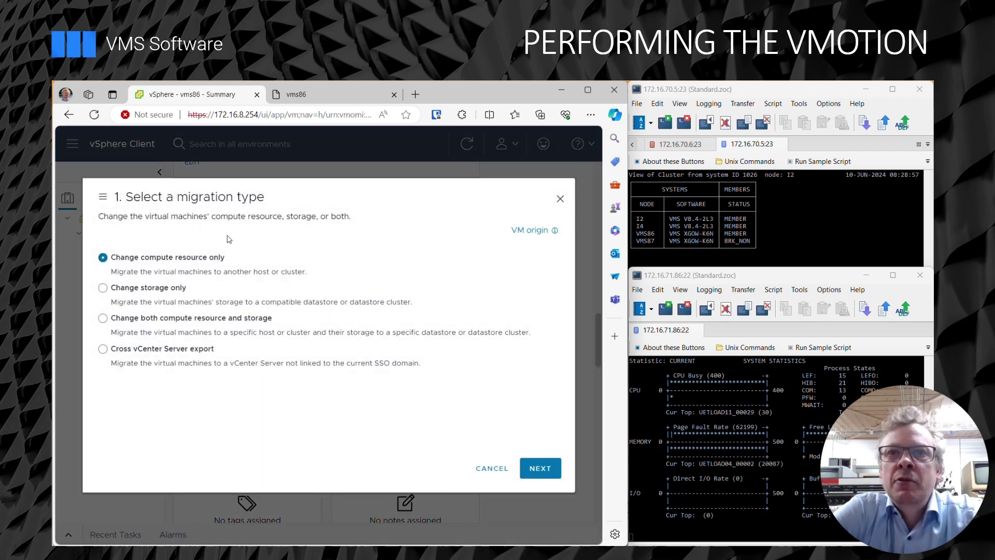
click(540, 469)
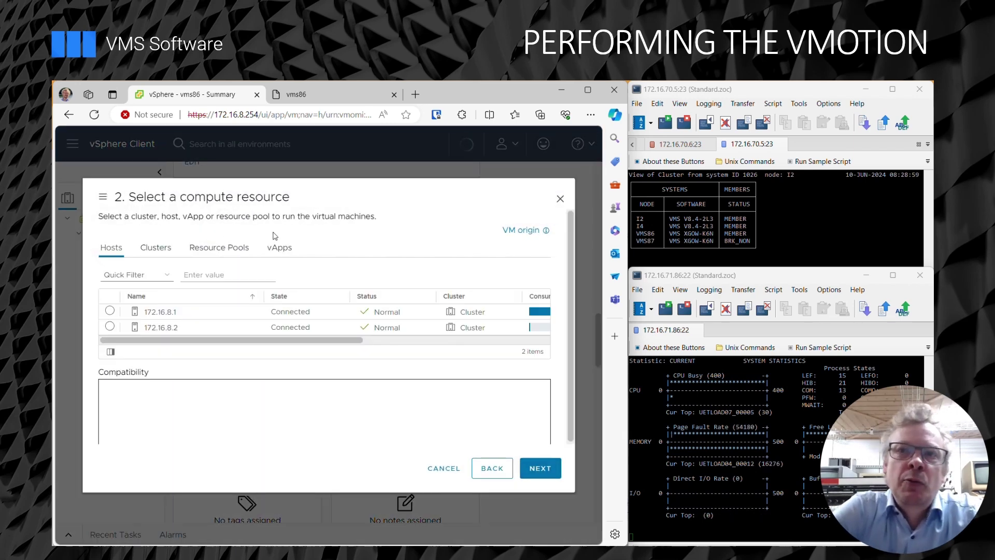
click(109, 327)
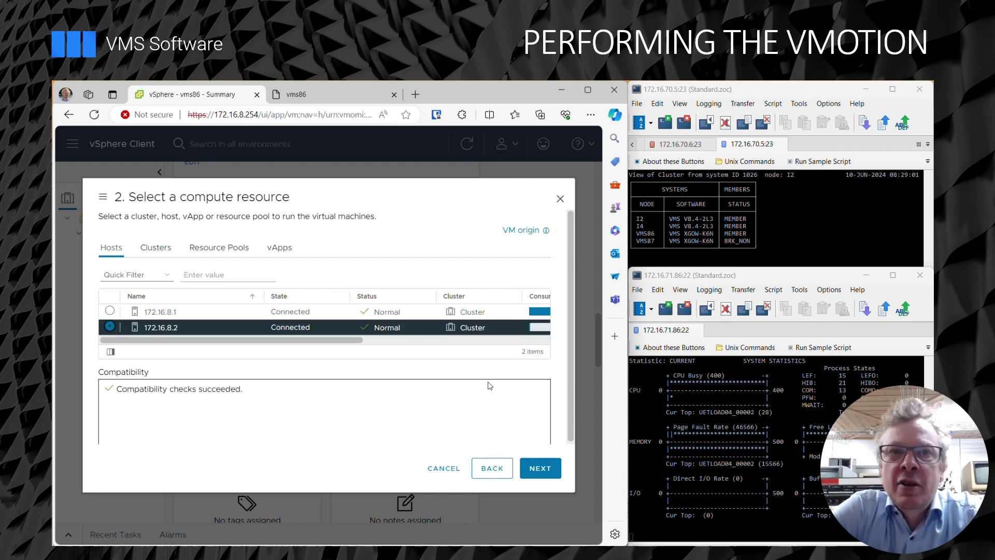
click(542, 471)
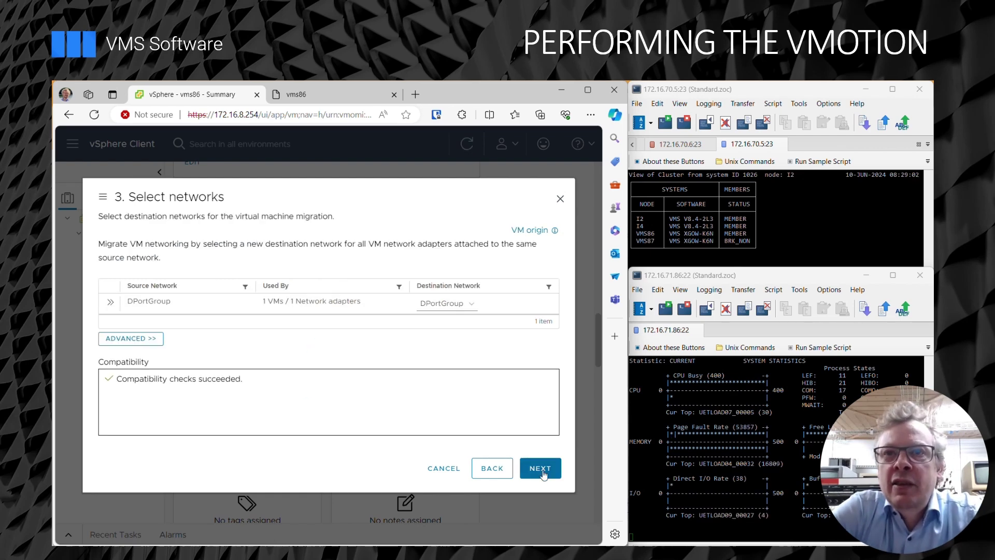
click(544, 475)
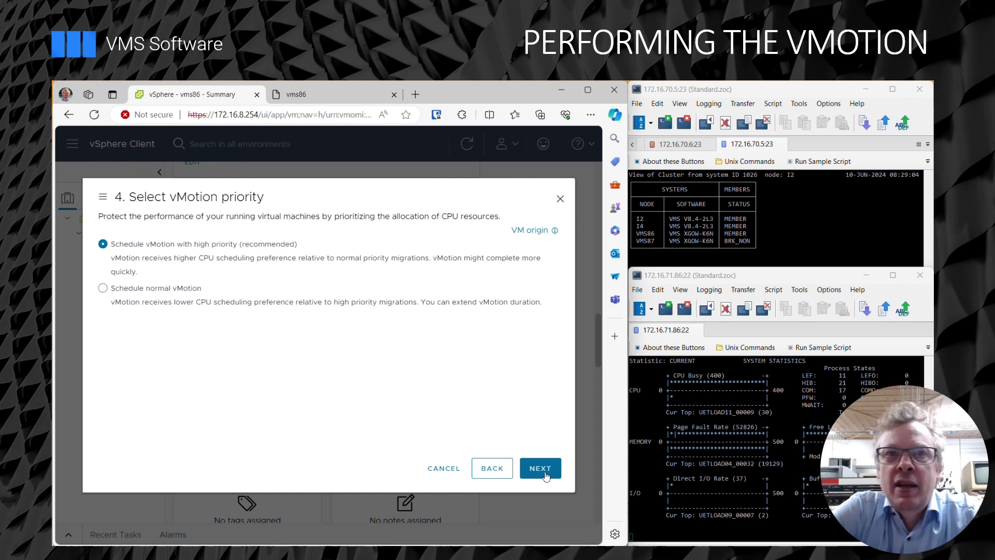
click(544, 474)
click(546, 475)
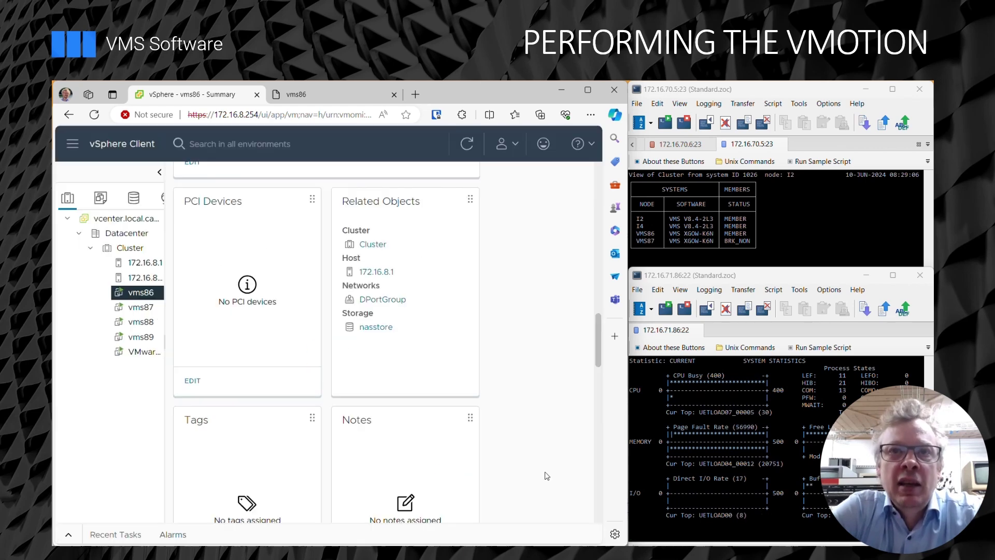